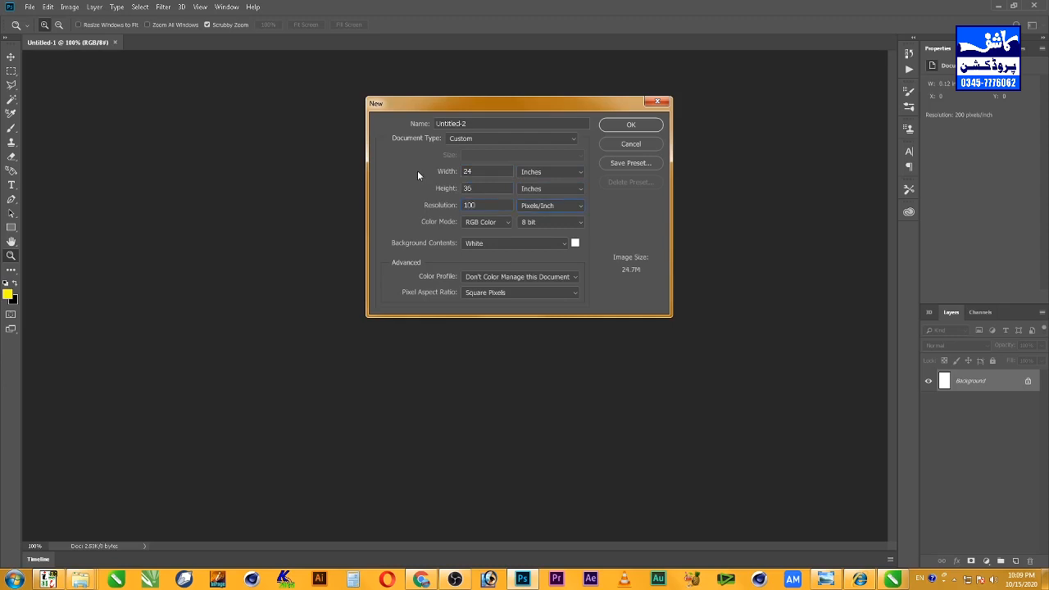
Step: Create a new 24 × 36 inch document at 120 pixels/inch and paste the copied calligraphy into it
type("120")
key("Return")
key("v")
key("ctrl+v")
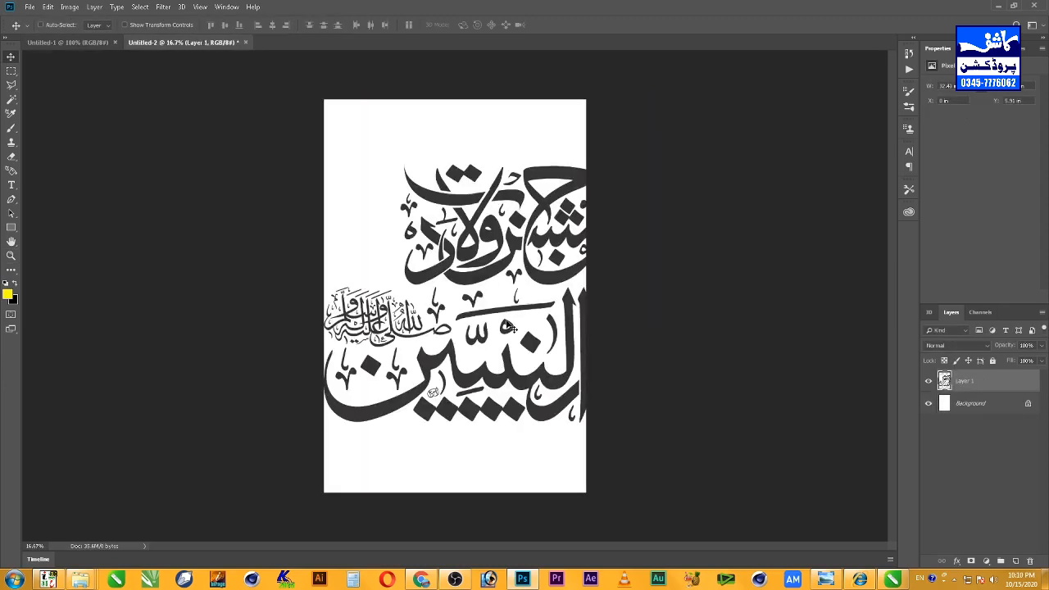
Step: Scale the pasted calligraphy to about 66%, move it to the middle of the page, and close the Untitled-1 document
key("ctrl+t")
left_click_drag(677, 166, 543, 228)
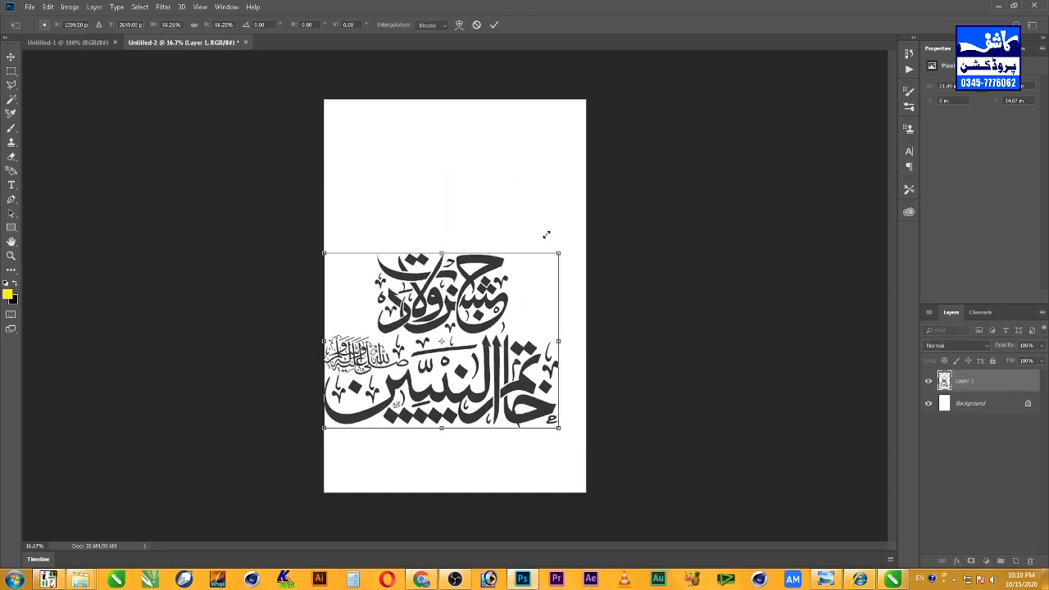
key("Return")
left_click_drag(488, 332, 501, 301)
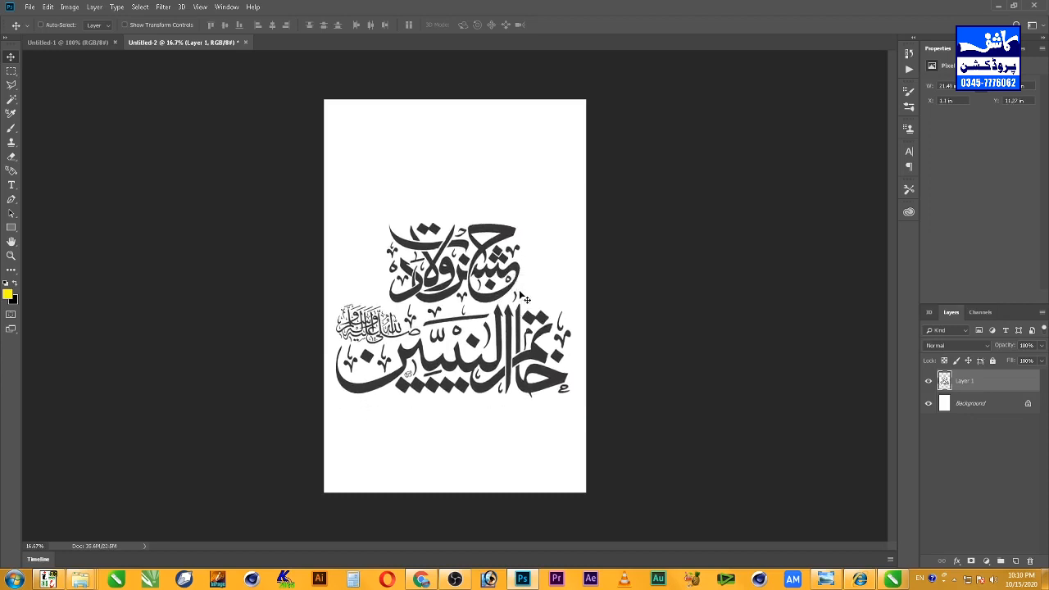
left_click(115, 42)
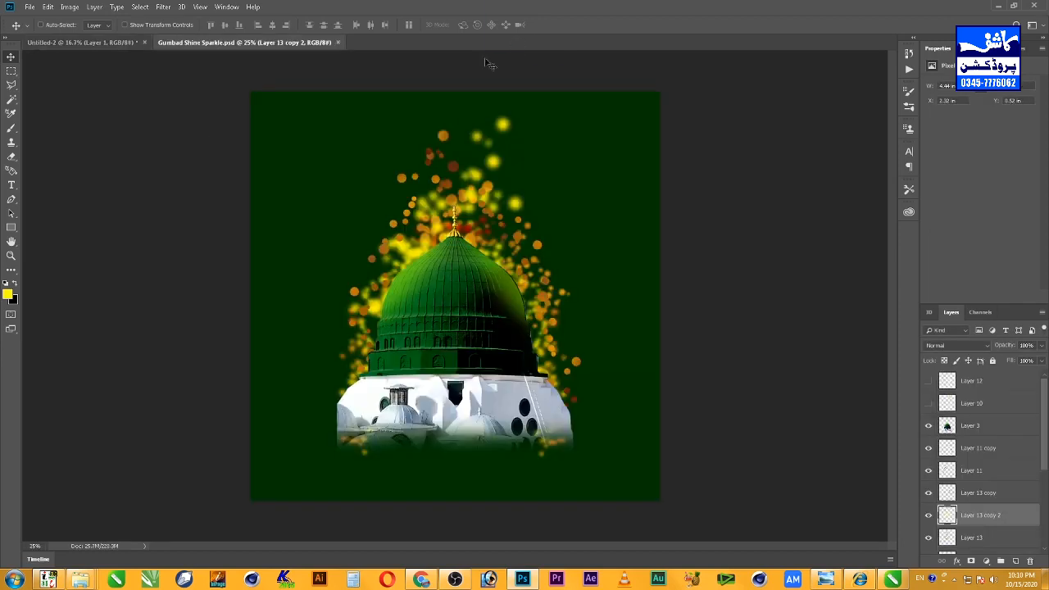
right_click(449, 295)
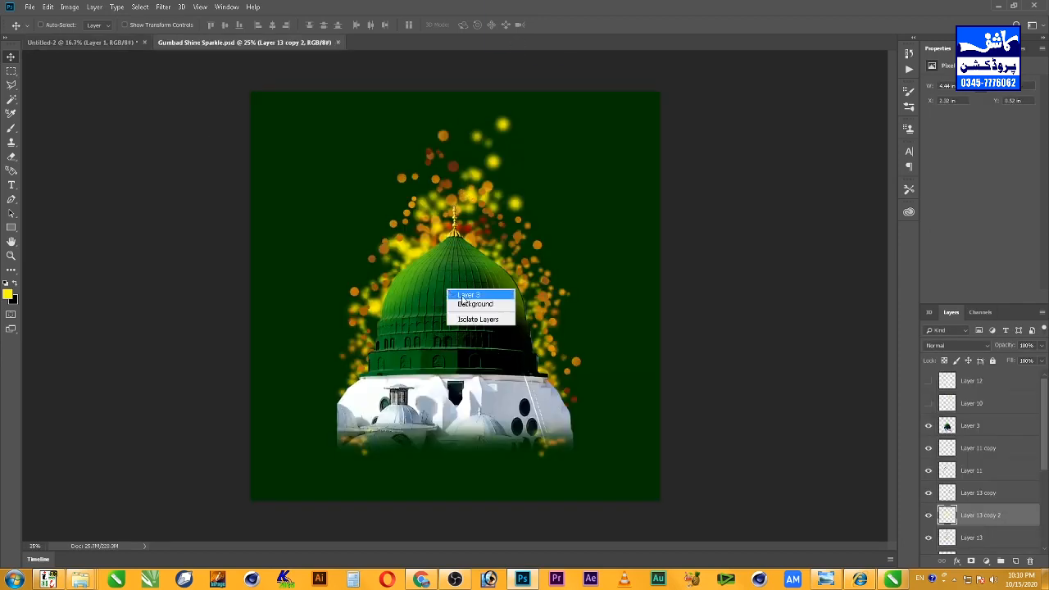
left_click(480, 300)
left_click_drag(508, 294, 468, 314)
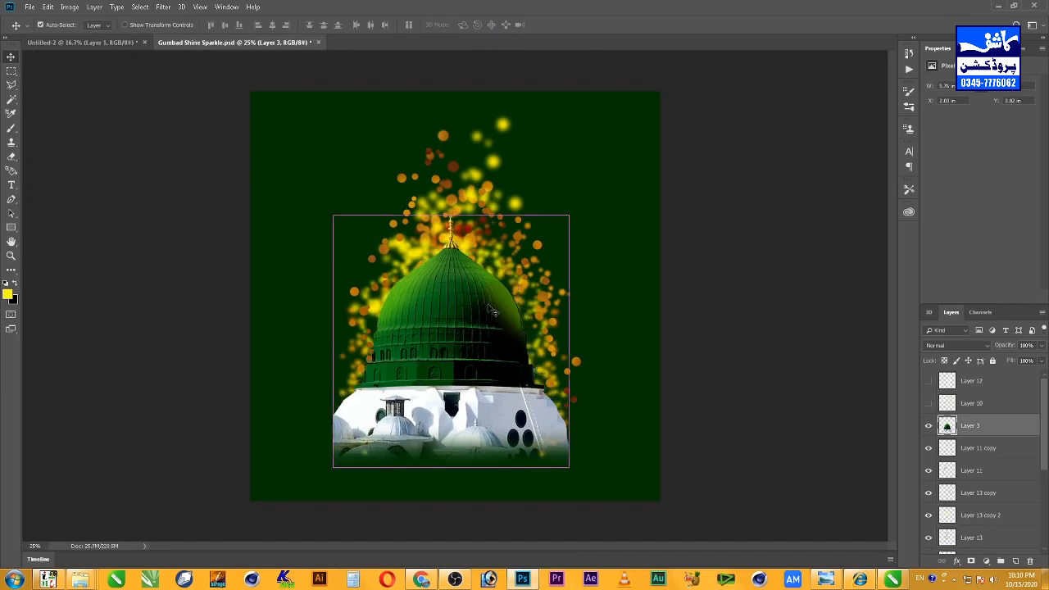
key("ctrl+z")
right_click(514, 205)
left_click(517, 213, "shift")
left_click_drag(515, 214, 476, 224)
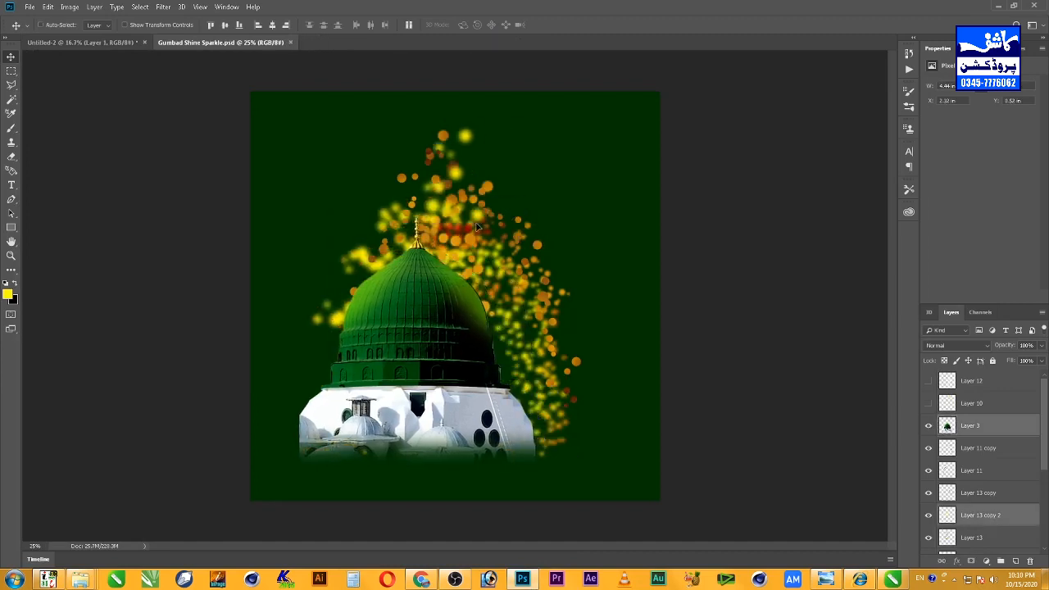
key("ctrl+z")
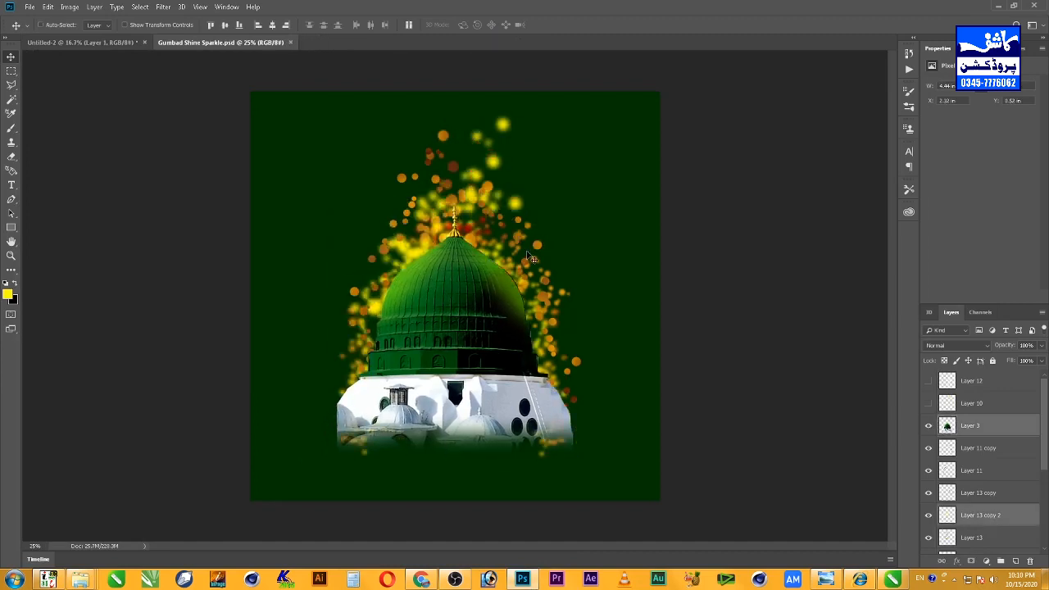
Step: Select all layers from Layer 3 to Layer 7 in Gumbad Shine Sparkle.psd and place them in the upper part of the Untitled-2 poster
left_click(985, 541)
scroll(985, 542, "down", 4)
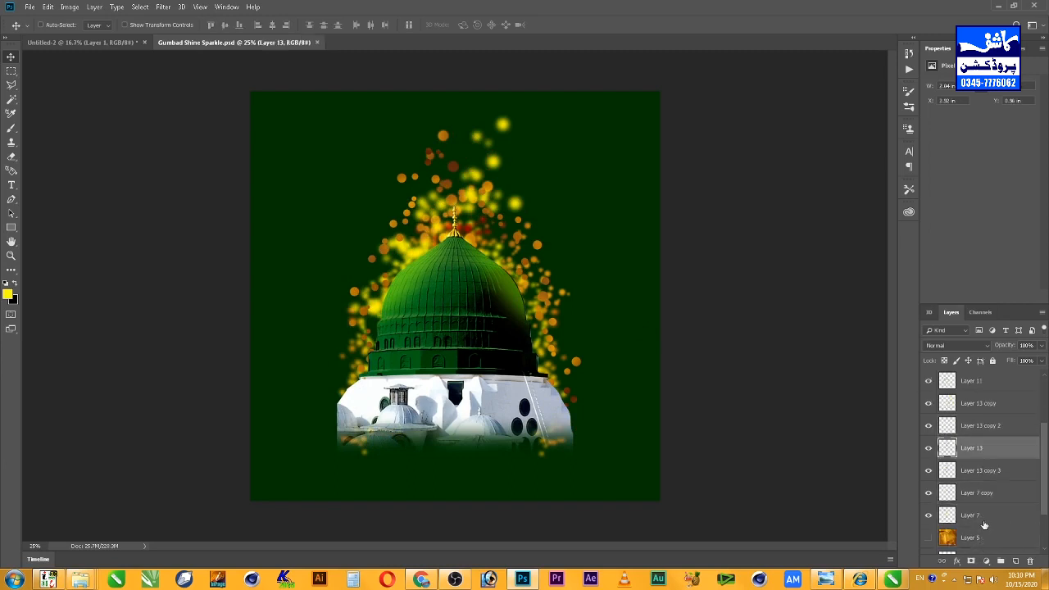
left_click(985, 523)
scroll(986, 529, "up", 2)
scroll(986, 532, "up", 2)
left_click(984, 428, "shift")
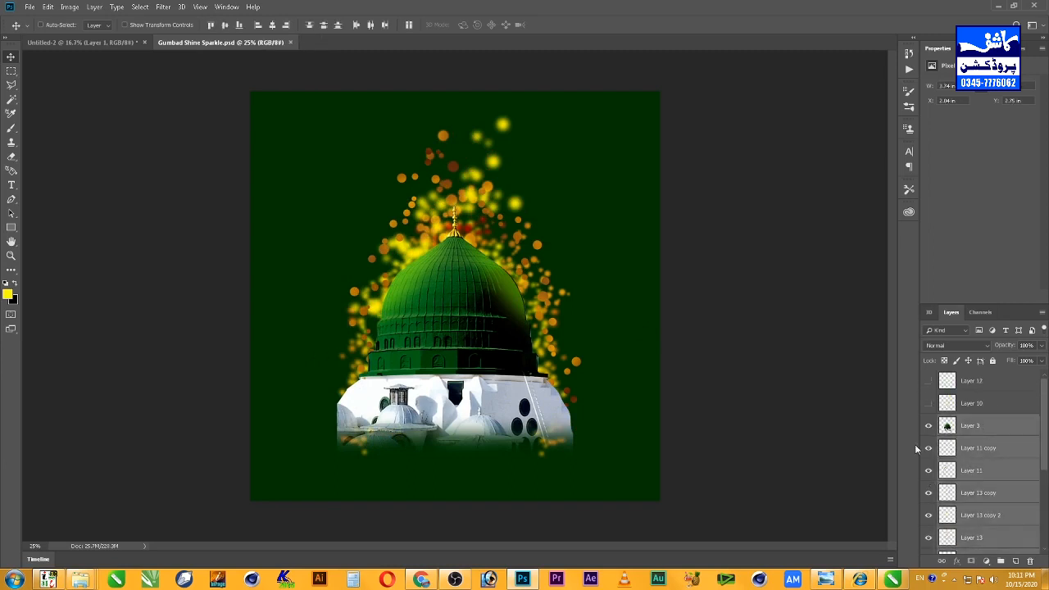
left_click_drag(502, 249, 472, 219)
Step: Move the calligraphy layer down below the dome and bring it to the front of the layer stack
right_click(531, 344)
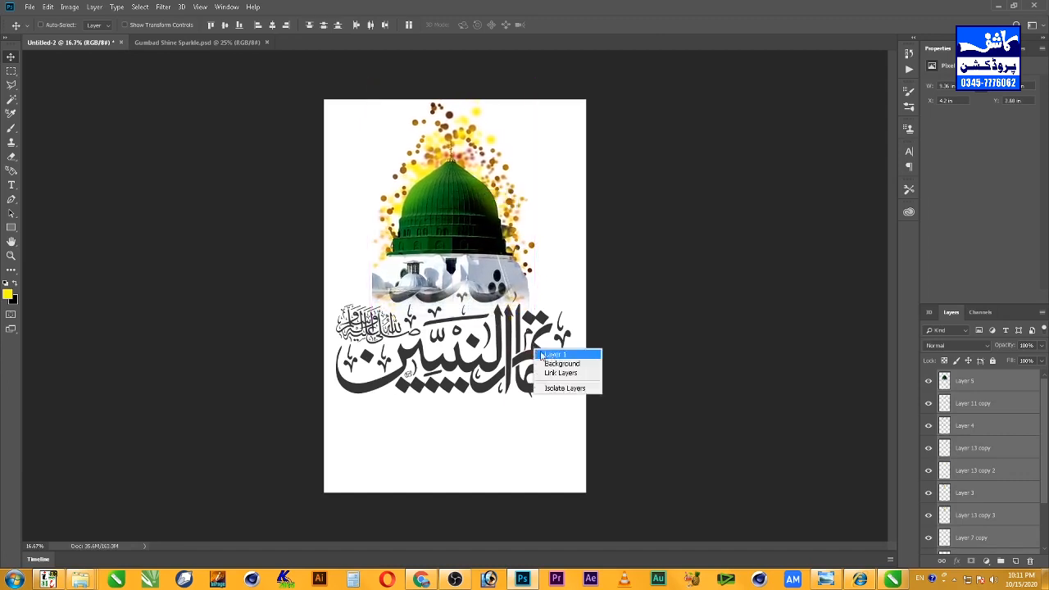
left_click(545, 352)
left_click_drag(532, 336, 533, 392)
key("ctrl+shift+bracketright")
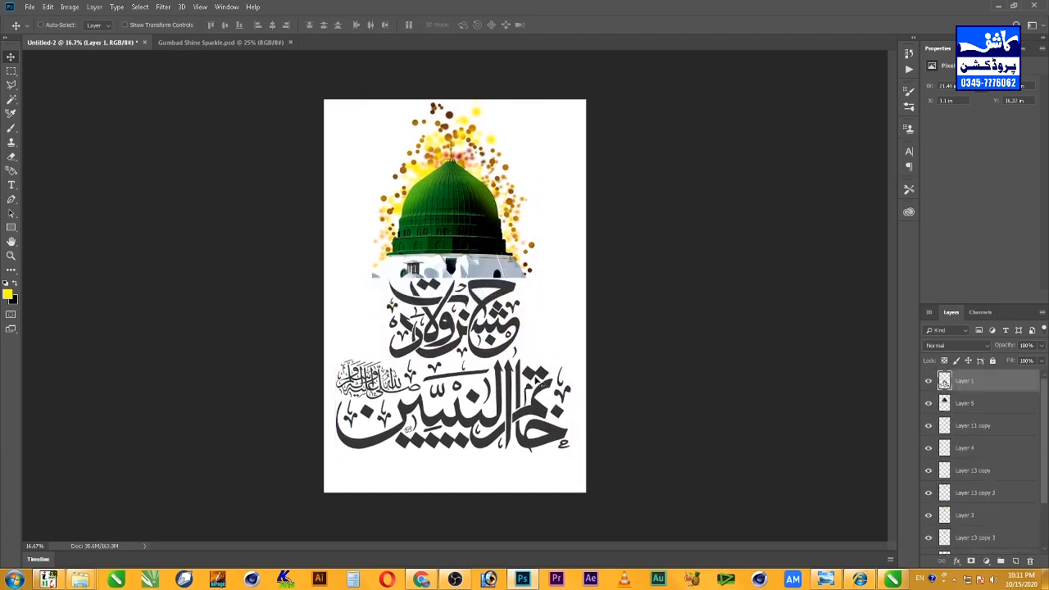
Step: Select the dark calligraphy strokes with Color Range, sampling their dark grey at a Fuzziness of 200
key("z")
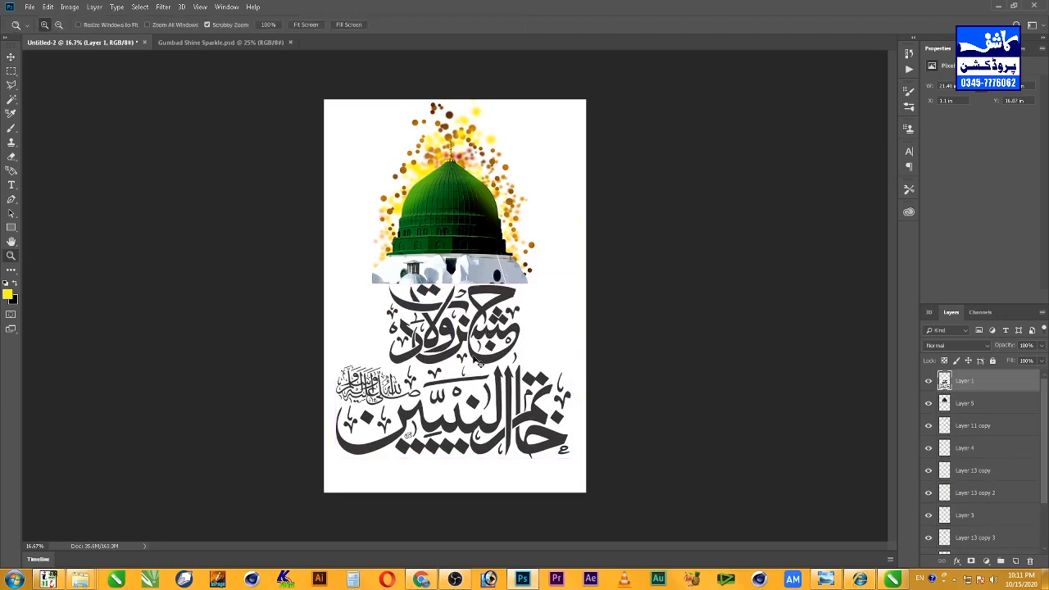
right_click(465, 367)
left_click(472, 375)
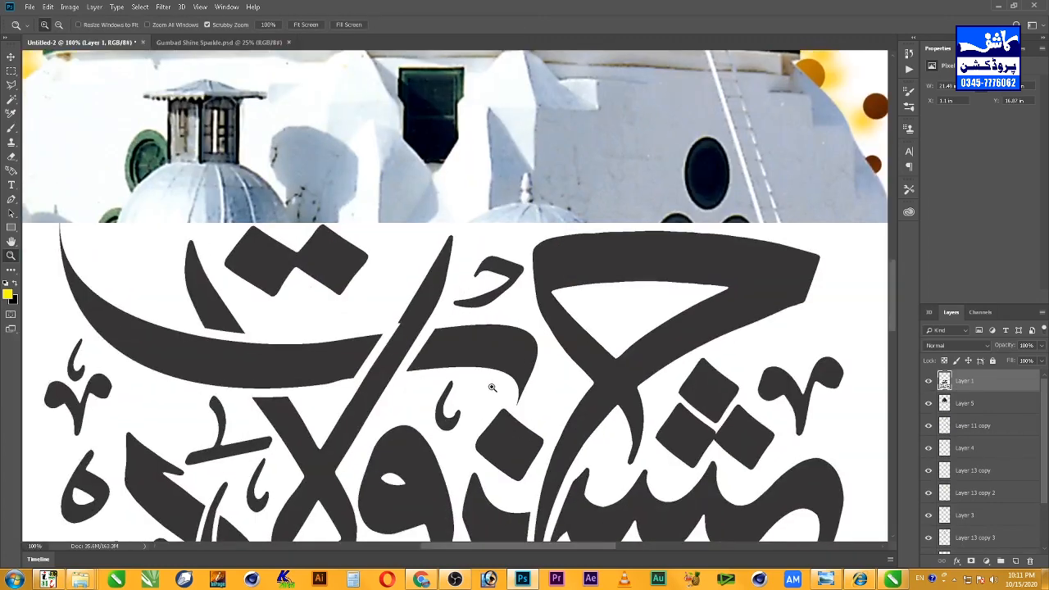
left_click(491, 387, "alt")
left_click(488, 395, "alt")
left_click(487, 400, "alt")
left_click_drag(489, 415, 509, 234)
left_click(140, 7)
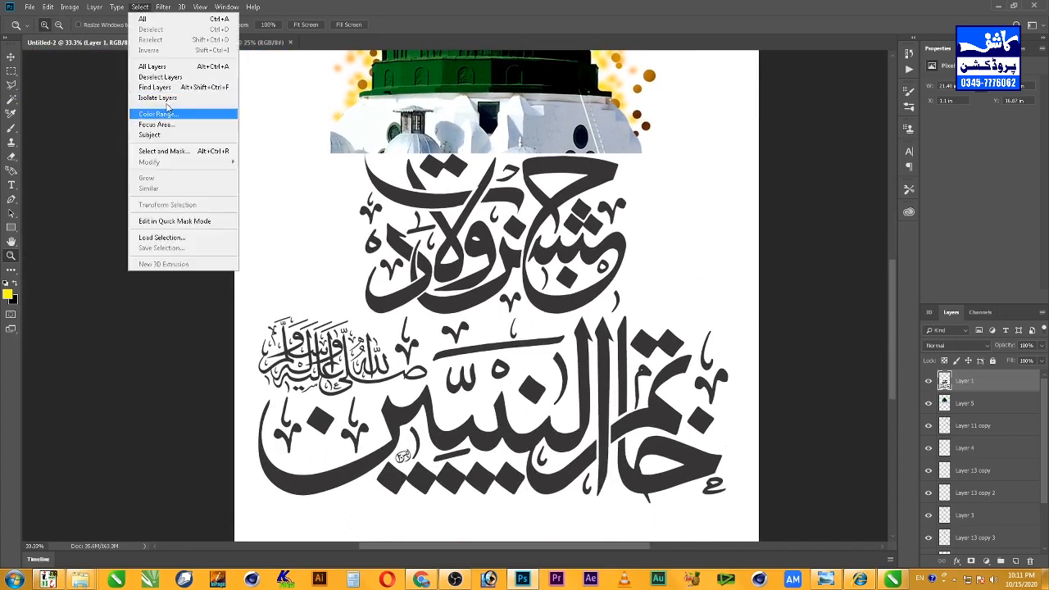
left_click(181, 123)
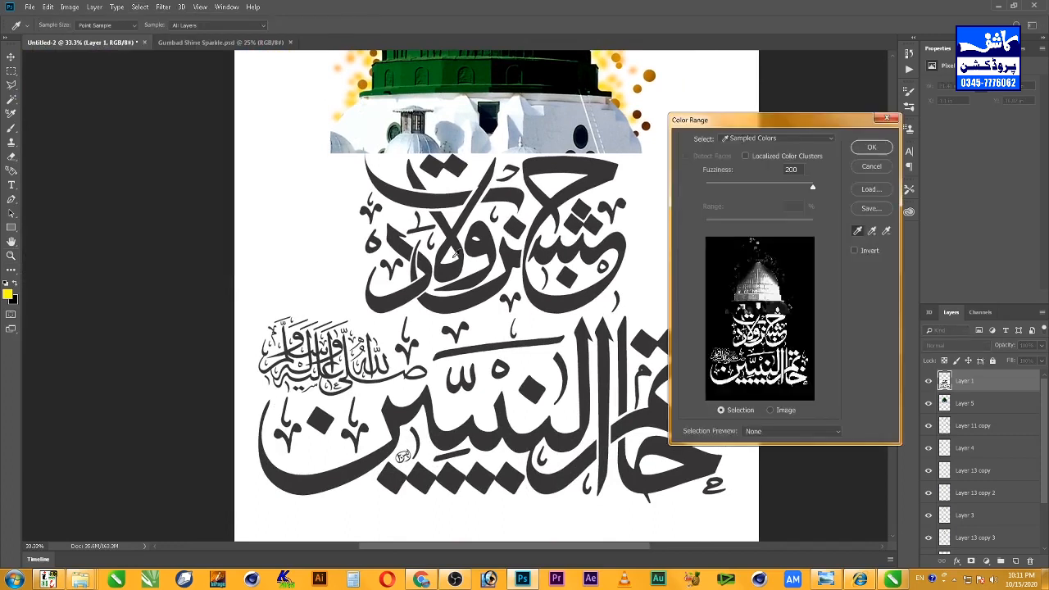
left_click(504, 190)
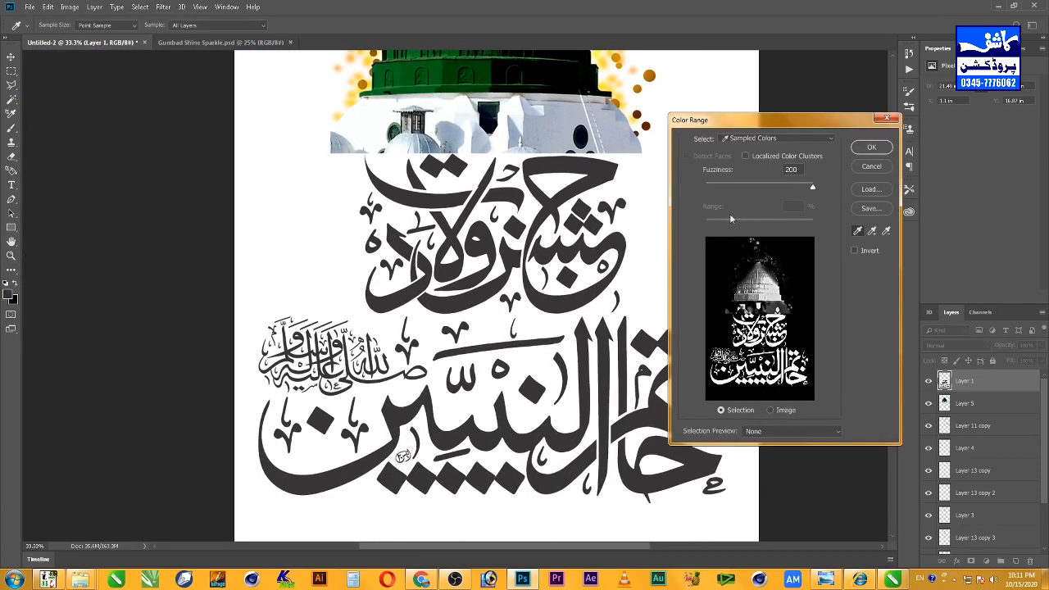
left_click(872, 148)
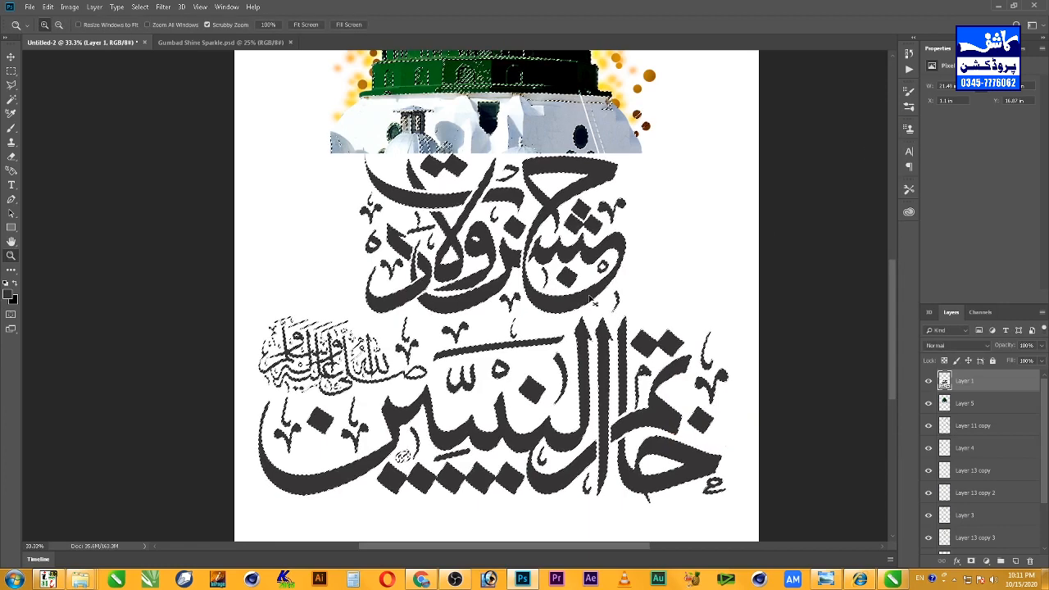
Step: Cut the selected lettering onto its own new layer and delete the leftover white Layer 1
key("Delete")
key("ctrl+v")
key("v")
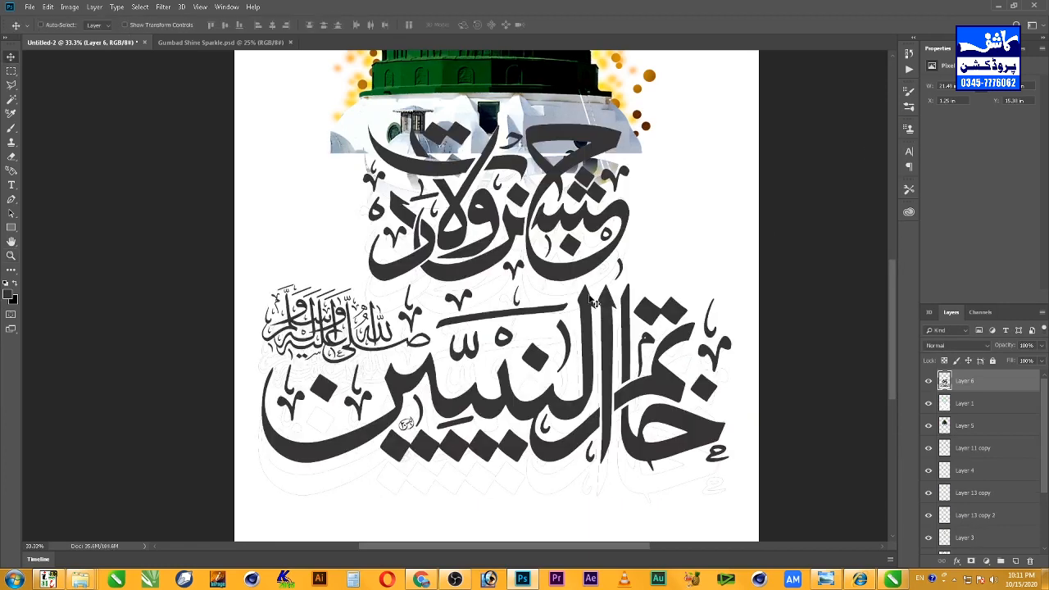
left_click(1002, 405)
key("Delete")
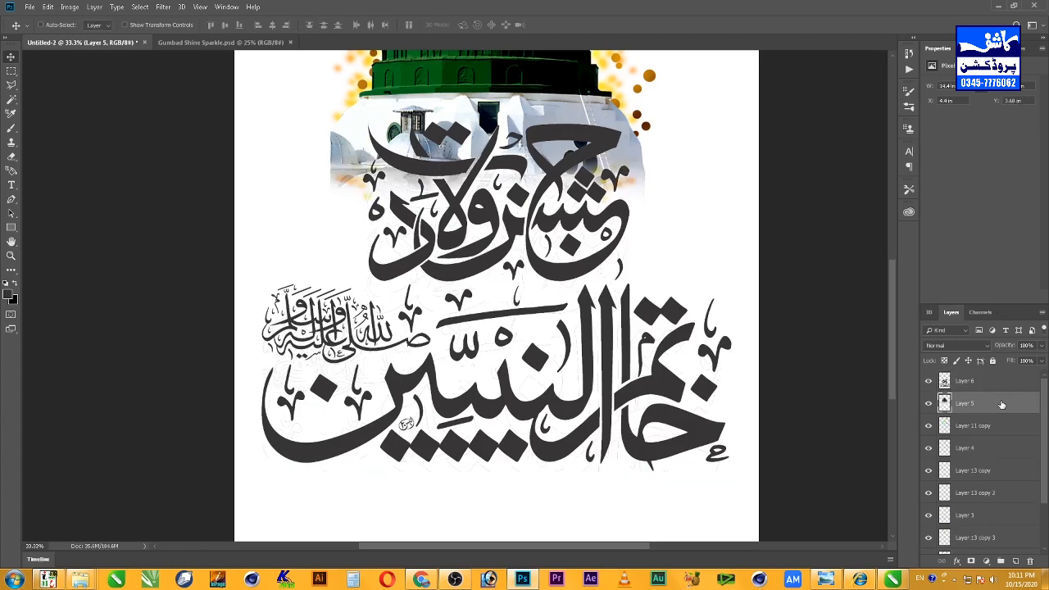
Step: Select the cut-out calligraphy layer, check its edges up close, and move it slightly lower on the poster
right_click(563, 264)
left_click(574, 271)
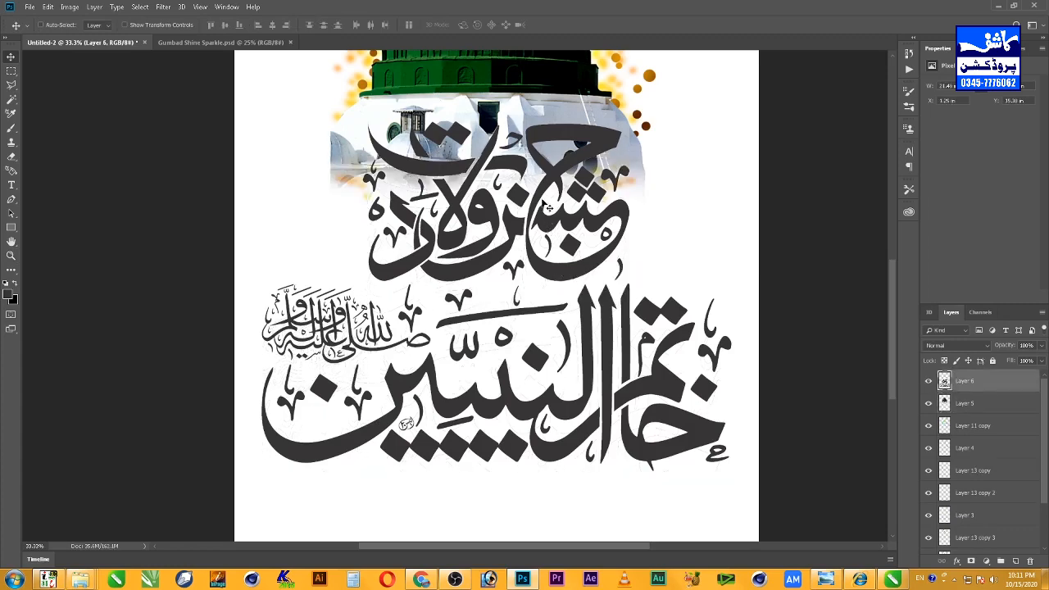
key("z")
right_click(525, 197)
left_click(555, 231)
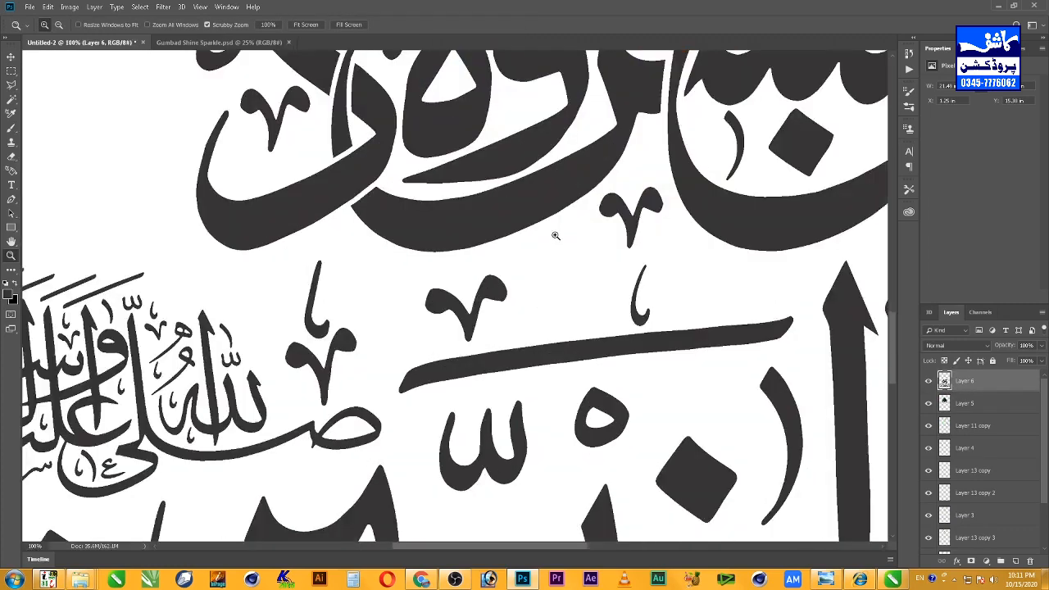
key("ctrl+0")
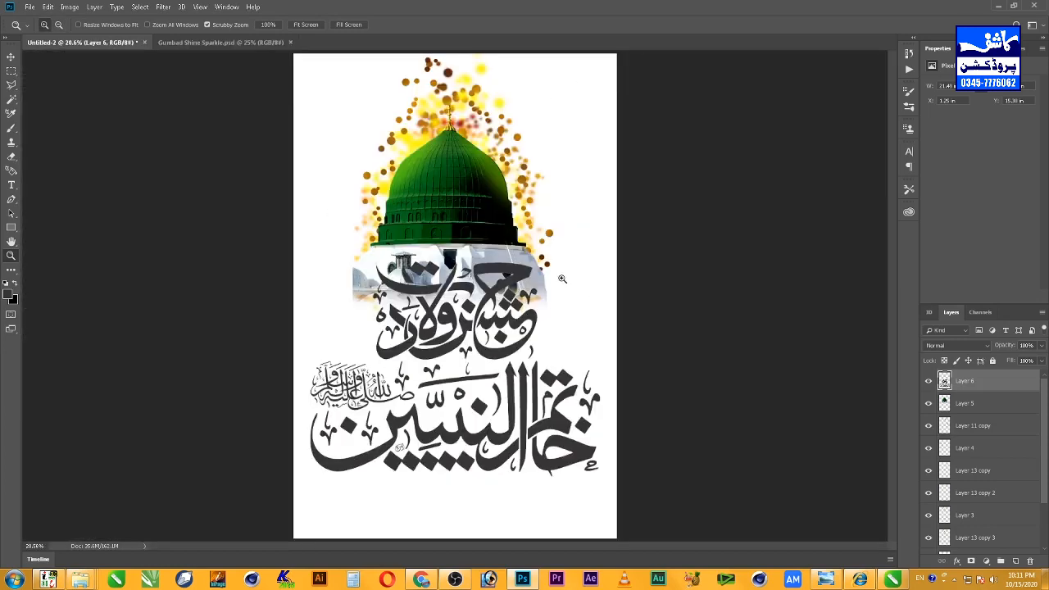
key("v")
left_click_drag(507, 277, 513, 304)
Step: Select the dome layer together with all sparkle layers down to Layer 2 and shift them slightly toward the poster's horizontal centre
right_click(471, 220)
left_click(485, 224)
left_click_drag(462, 224, 469, 223)
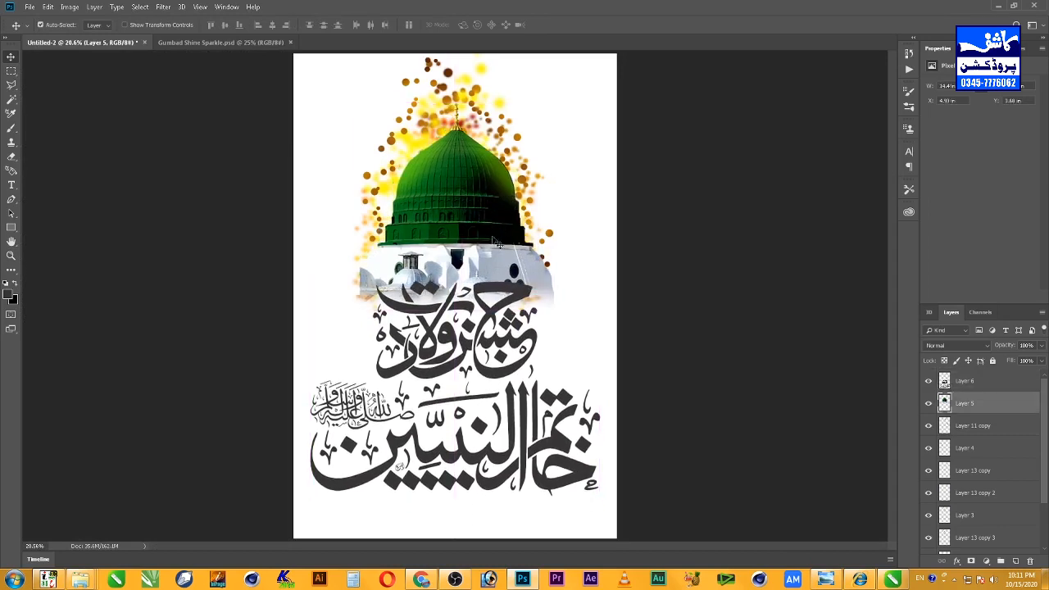
key("ctrl+z")
scroll(995, 432, "down", 3)
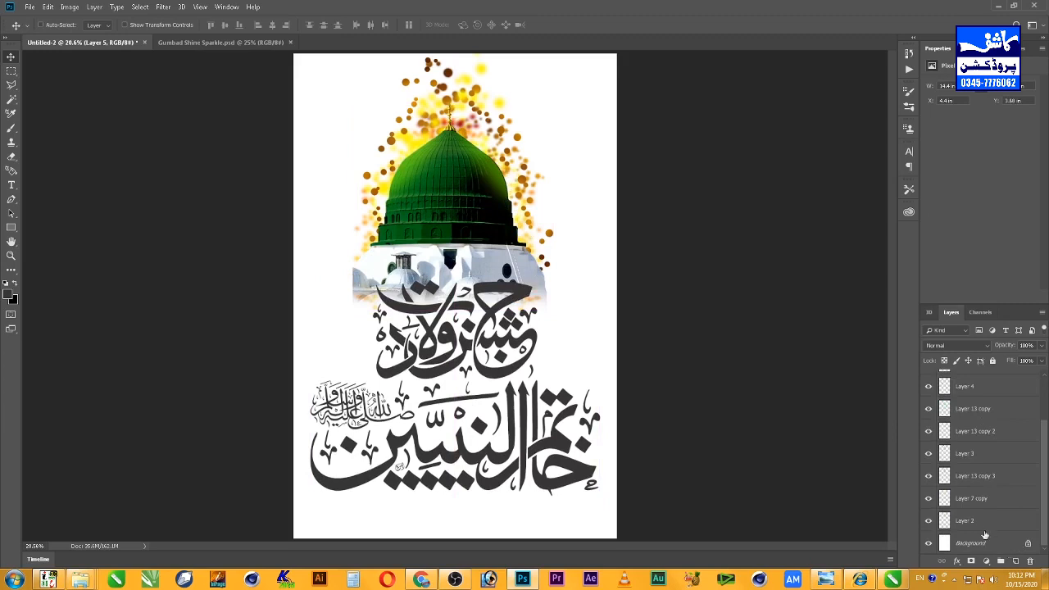
left_click(985, 529, "shift")
left_click_drag(496, 215, 464, 260)
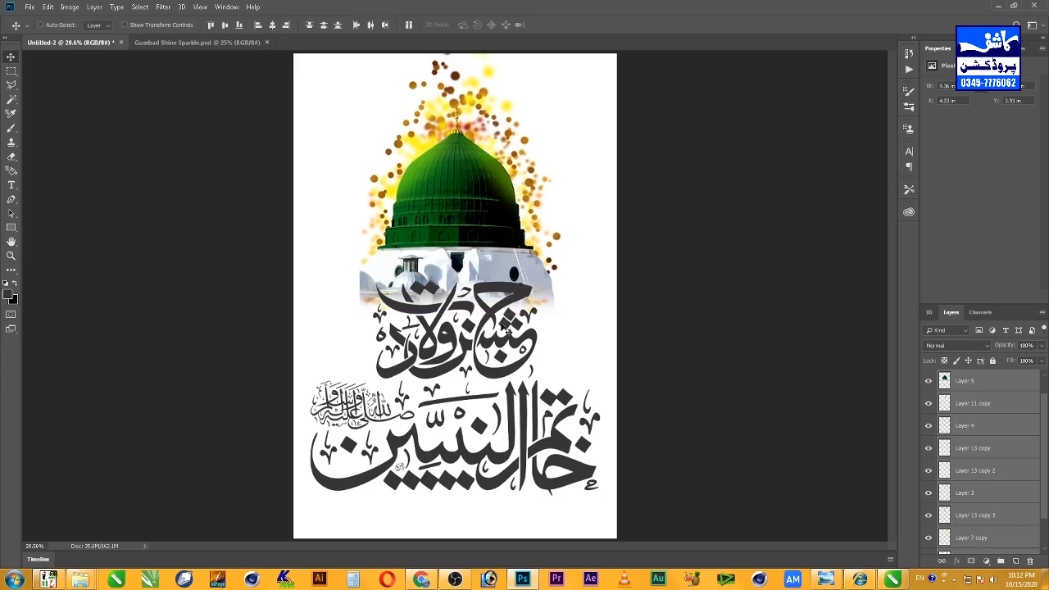
Step: Select the calligraphy layer and nudge it slightly lower beneath the dome, leaving its layer style unchanged
right_click(515, 292)
left_click(523, 298)
left_click_drag(520, 294, 520, 298)
double_click(1025, 383)
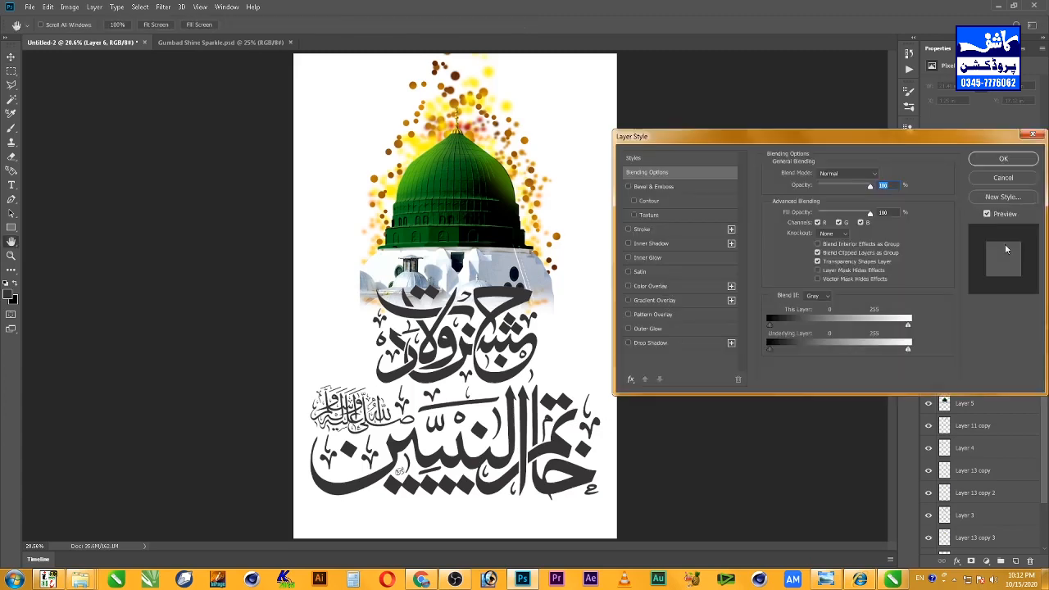
key("Escape")
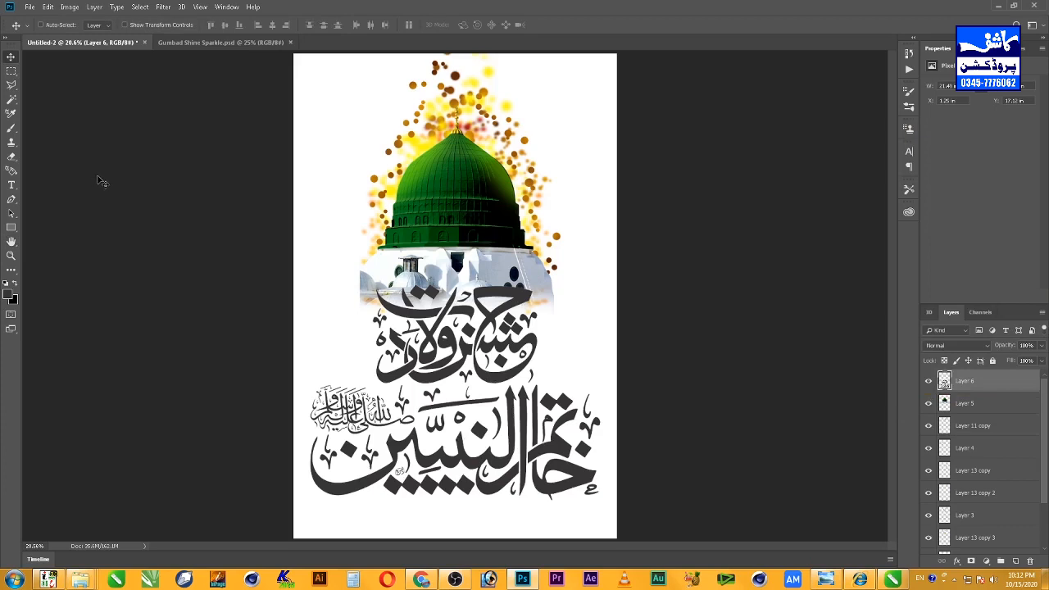
Step: Unlock the Background layer so it becomes an editable layer
key("z")
left_click(461, 328, "alt")
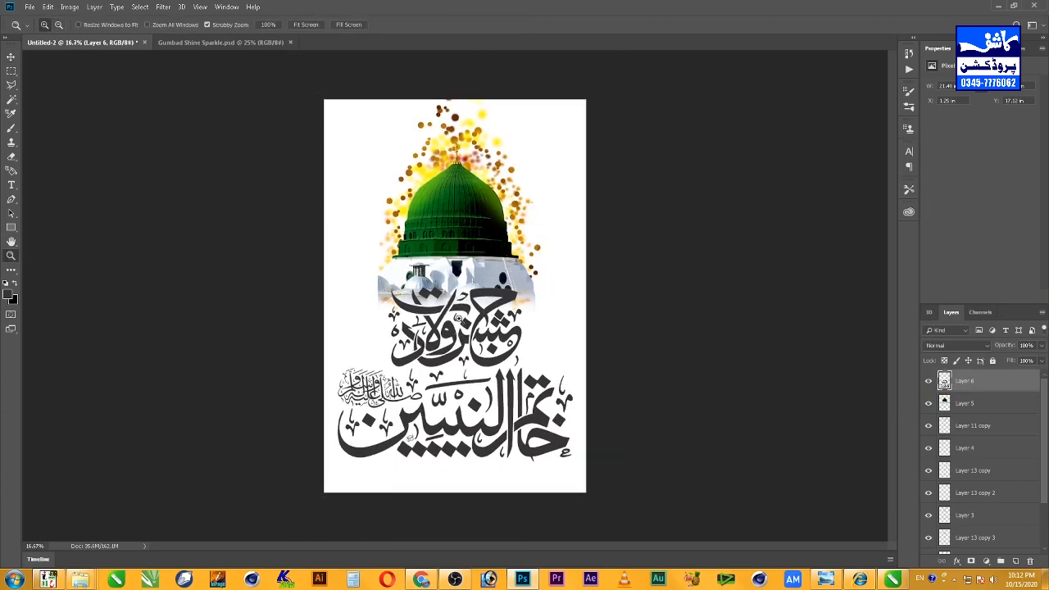
left_click(461, 311)
key("v")
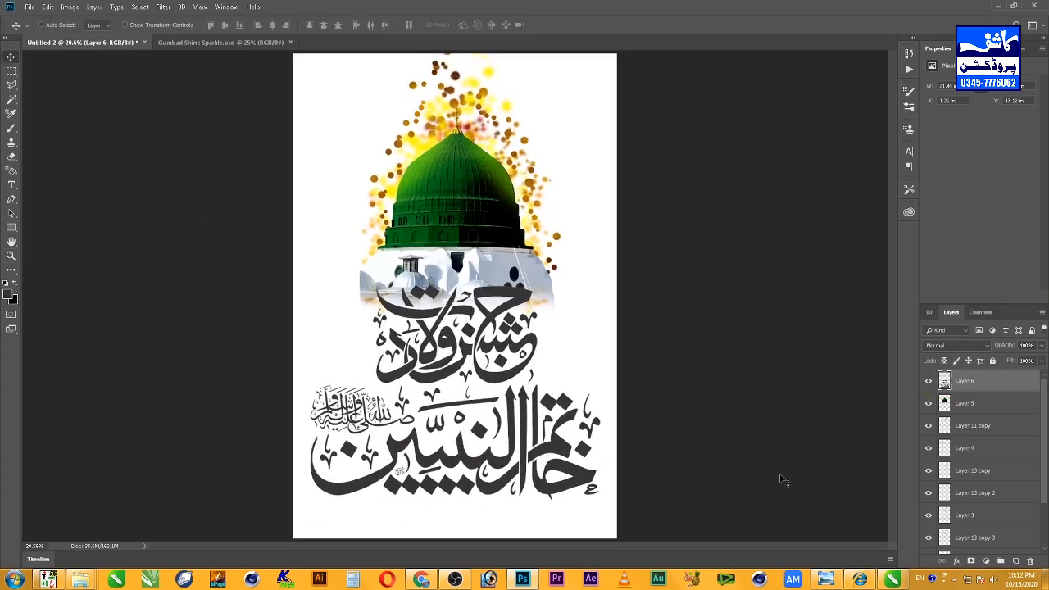
scroll(1044, 491, "down", 3)
left_click(1028, 548)
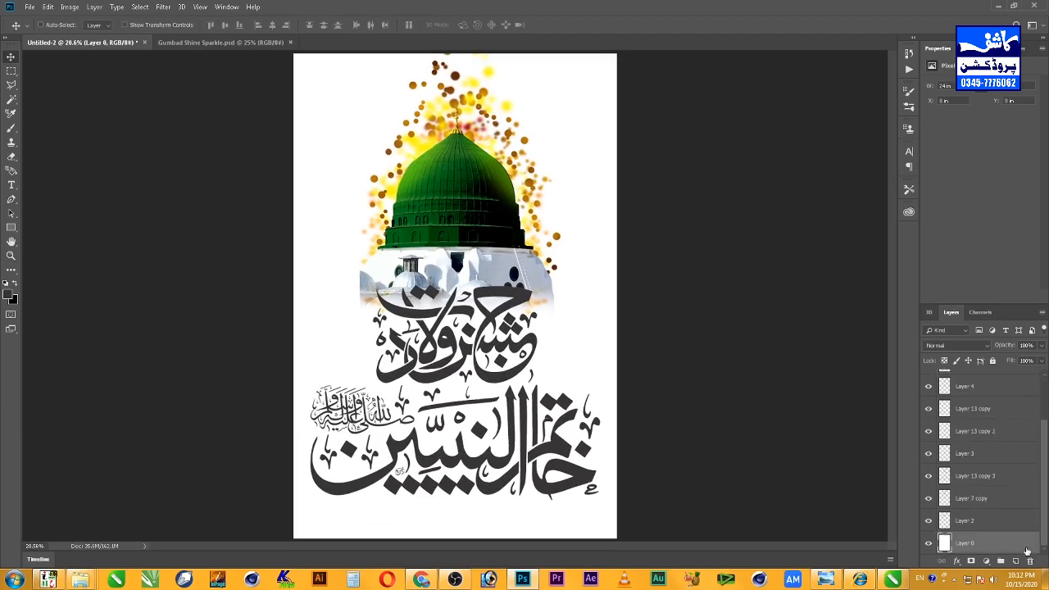
Step: Set the foreground color to a dark blue
left_click(9, 297)
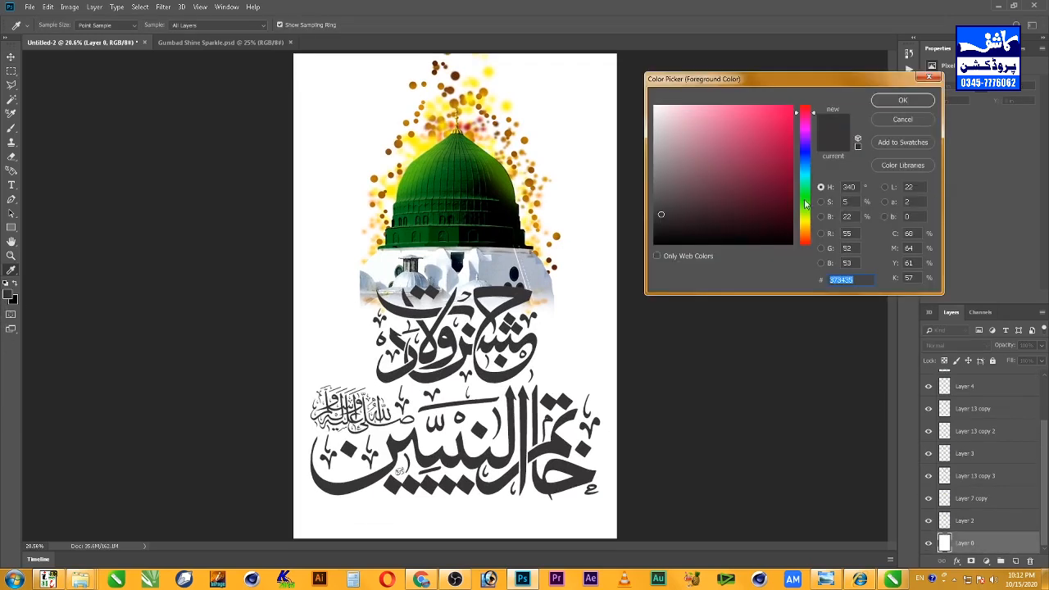
mouse_move(805, 204)
left_mouse_down()
mouse_move(808, 158)
mouse_move(810, 182)
mouse_move(814, 172)
left_mouse_up()
left_click(794, 158)
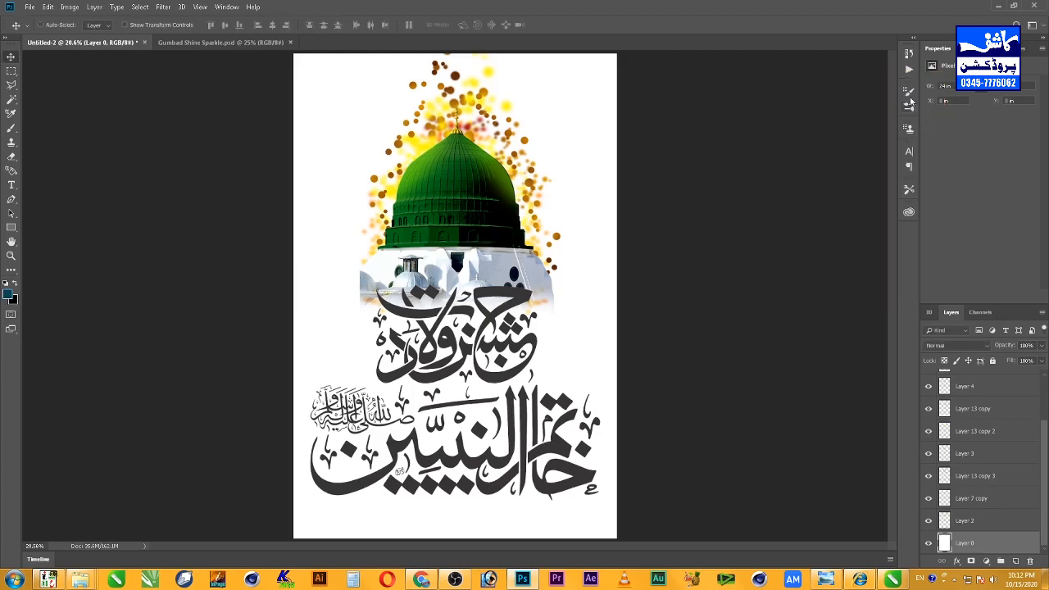
left_click(908, 102)
Step: Fill the unlocked bottom layer with black, and fill the calligraphy lettering with black while preserving its transparency
key("ctrl+BackSpace")
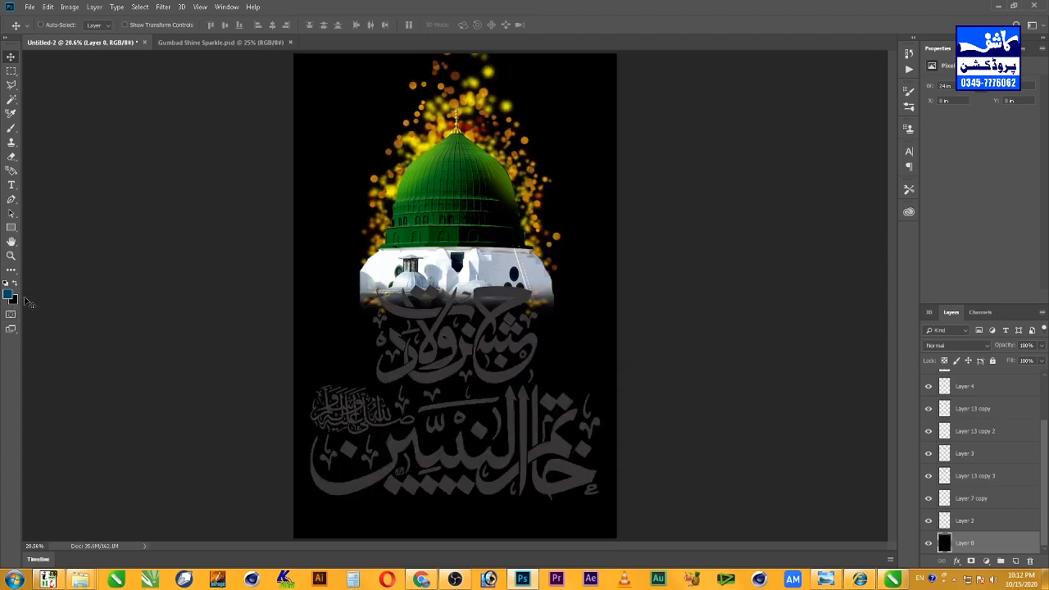
key("alt+BackSpace")
key("ctrl+BackSpace")
left_click(492, 382, "ctrl")
key("ctrl+shift+BackSpace")
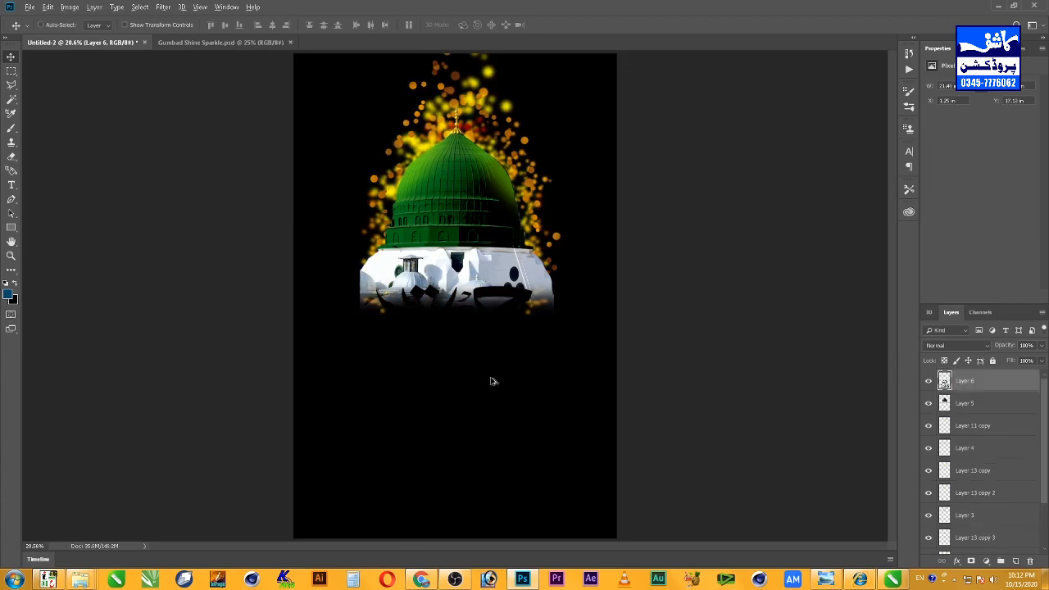
Step: Fill the calligraphy lettering with the dark blue foreground color while preserving its transparency
key("alt+shift+BackSpace")
left_click(11, 297)
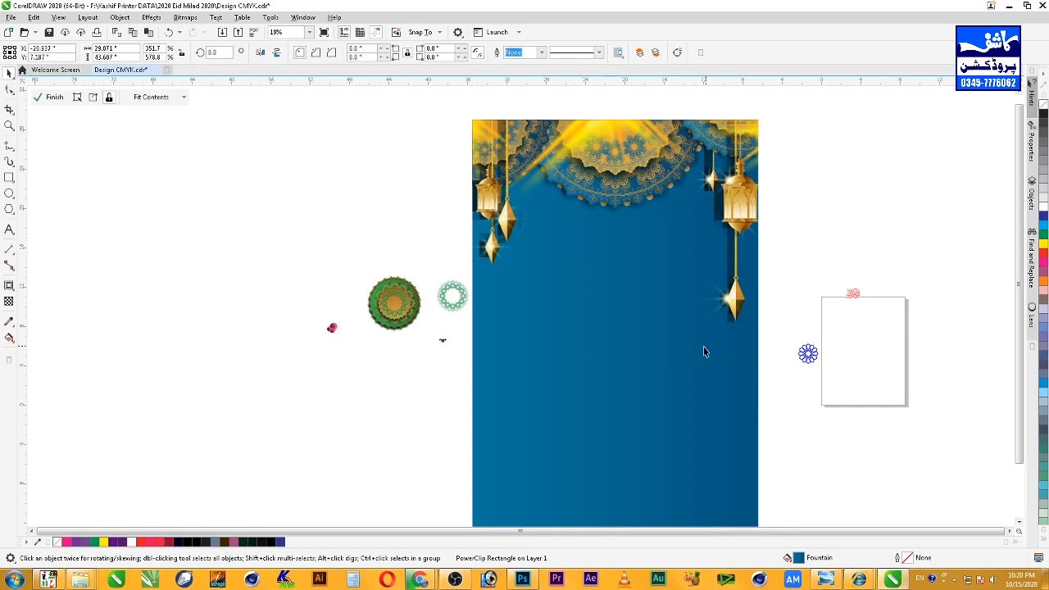
Step: Switch to CorelDRAW, leave the PowerClip contents and undo the recent changes to the blue poster, including its enlargement
scroll(703, 346, "down", 1)
key("F2")
left_click_drag(465, 134, 839, 407)
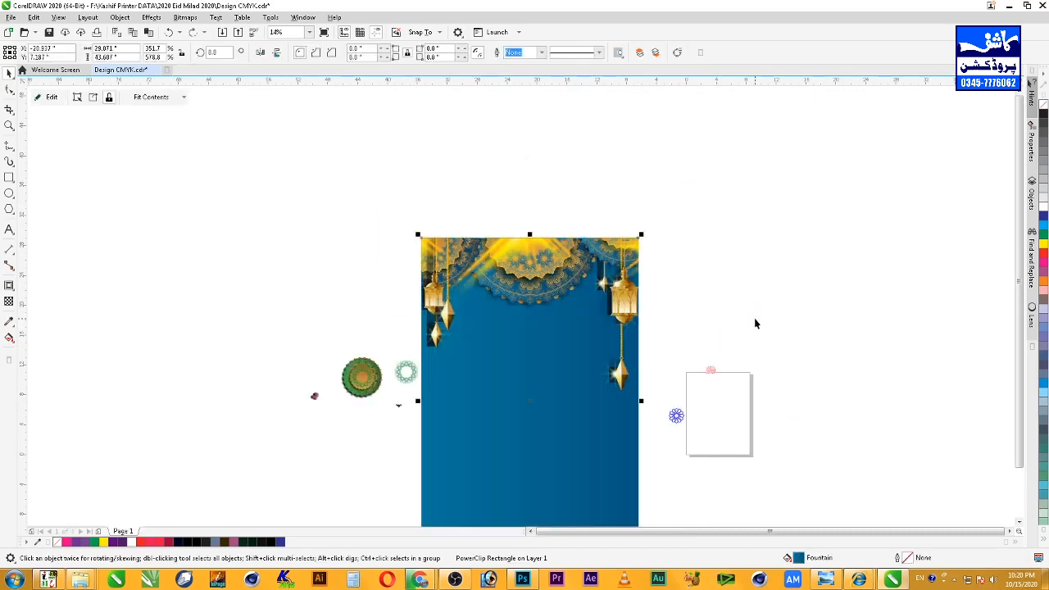
key("ctrl+z")
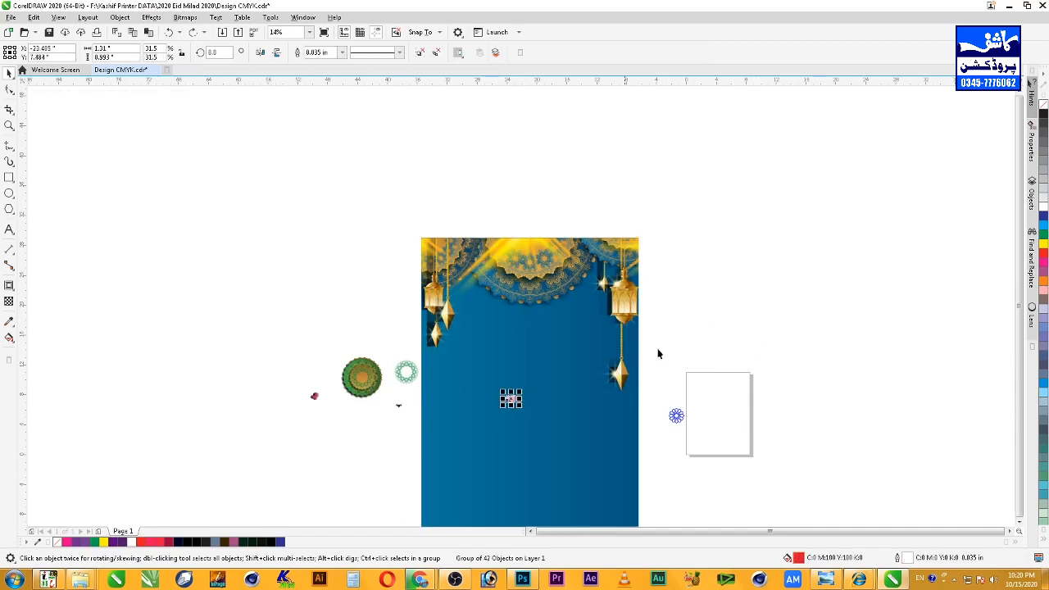
left_click(605, 372)
key("ctrl+z")
key("F2")
left_click_drag(485, 377, 566, 414)
key("F2")
mouse_move(429, 194)
left_mouse_down()
mouse_move(720, 355)
mouse_move(760, 390)
left_mouse_up()
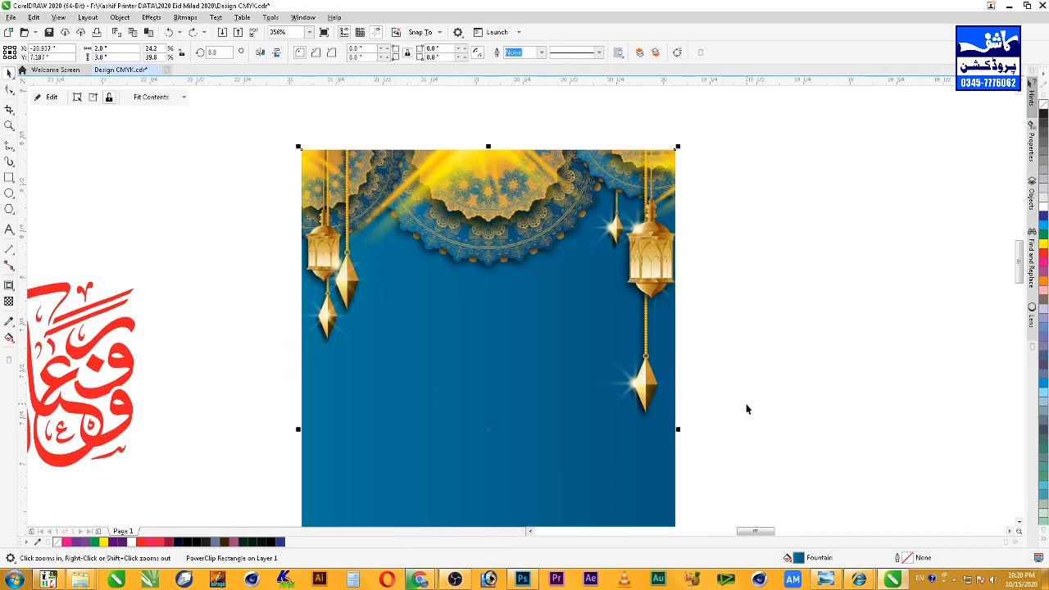
Step: Open the blue poster's PowerClip contents and select all the mandala ornaments, hanging lanterns and light rays
left_click(653, 293)
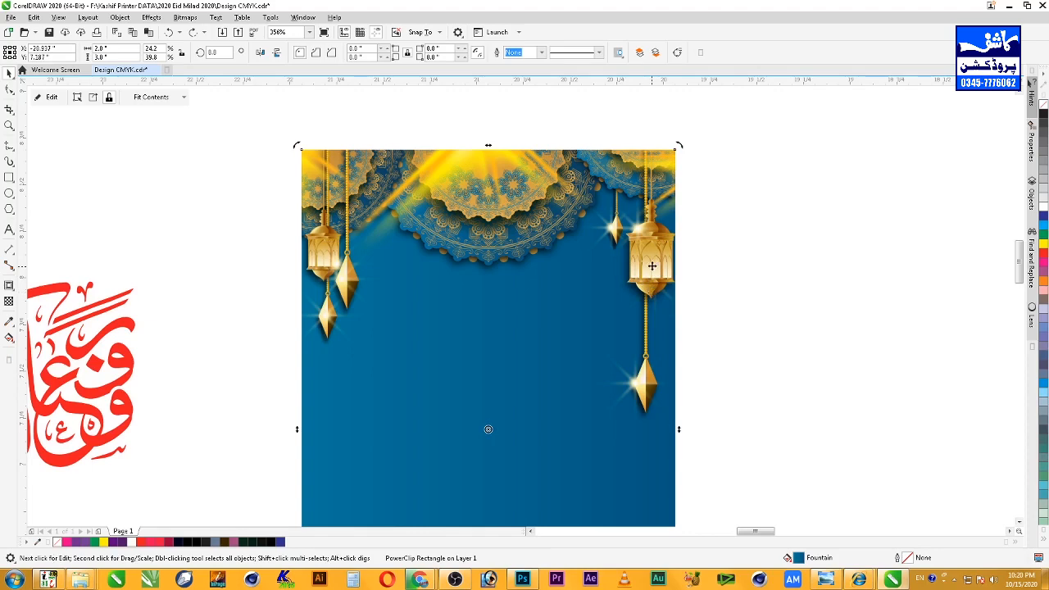
double_click(653, 267)
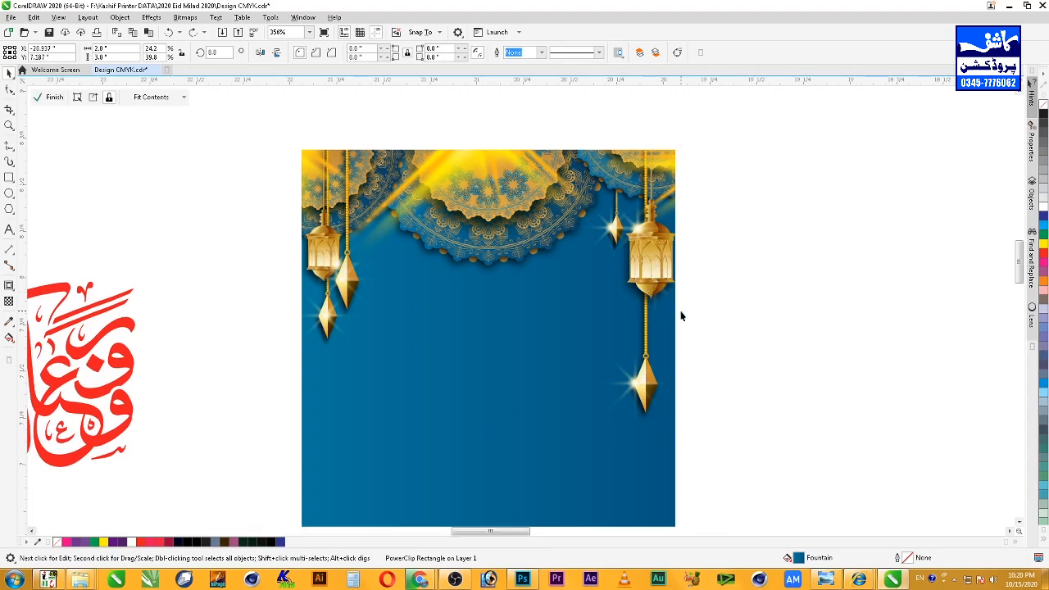
scroll(726, 321, "down", 2)
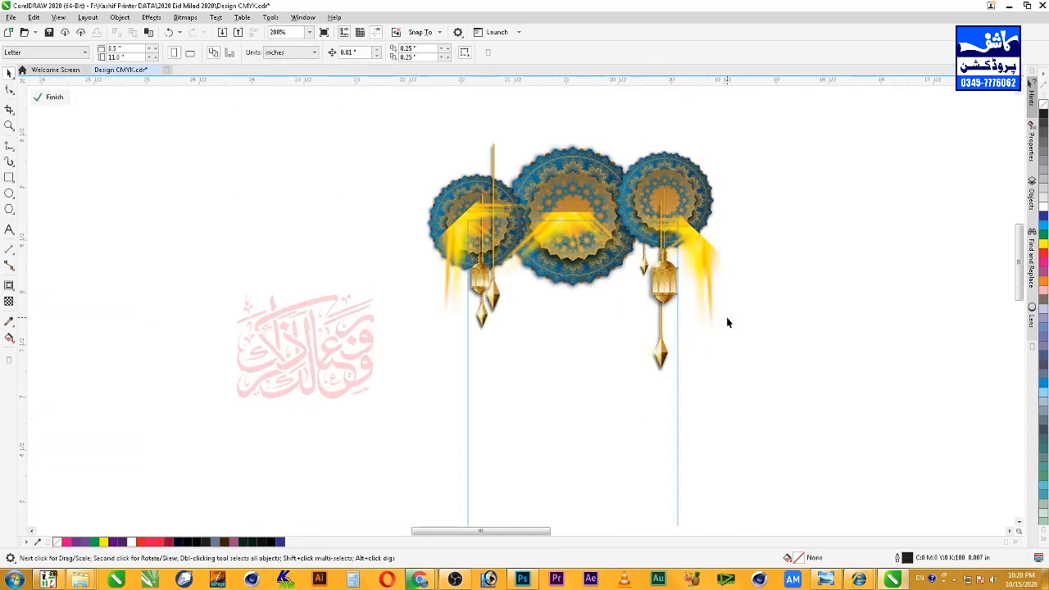
left_click_drag(697, 222, 403, 419)
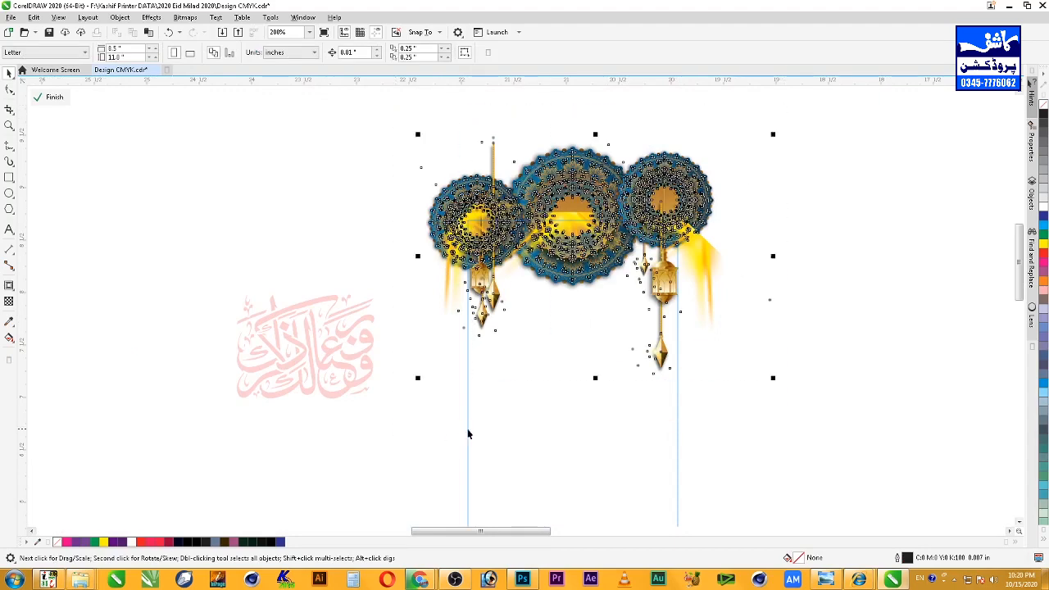
Step: Export only the selected ornaments to the Desktop as the PNG file Design CMYK.png
key("ctrl+e")
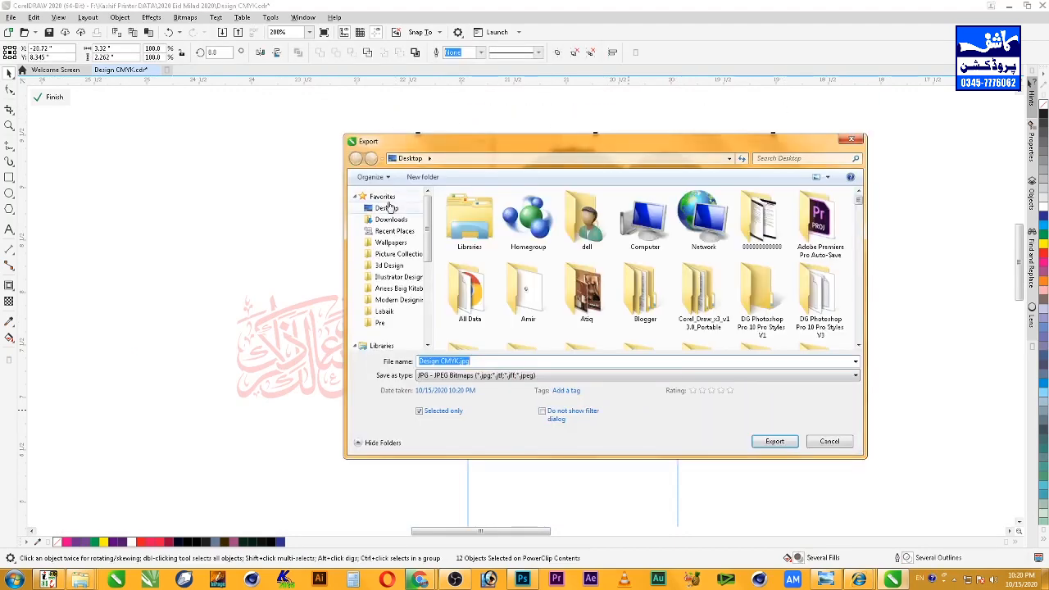
left_click(483, 376)
scroll(484, 379, "down", 3)
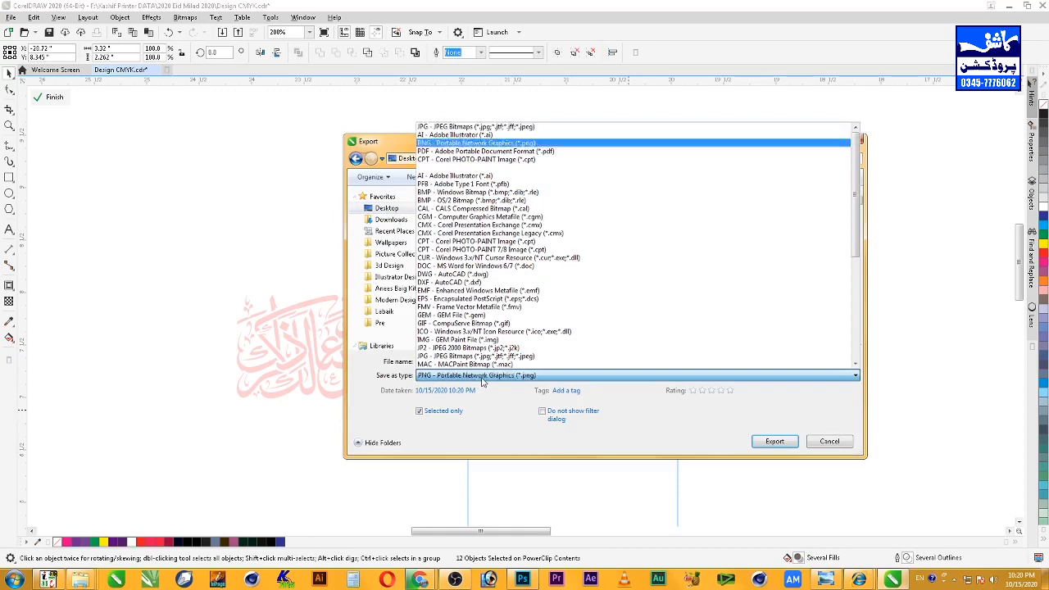
scroll(482, 380, "up", 15)
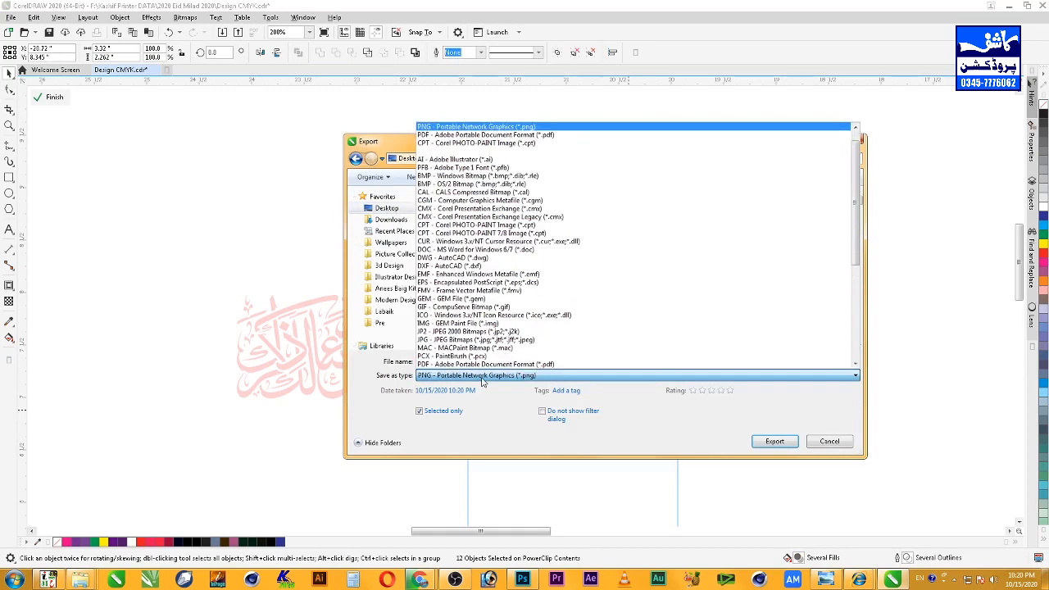
left_click(482, 379)
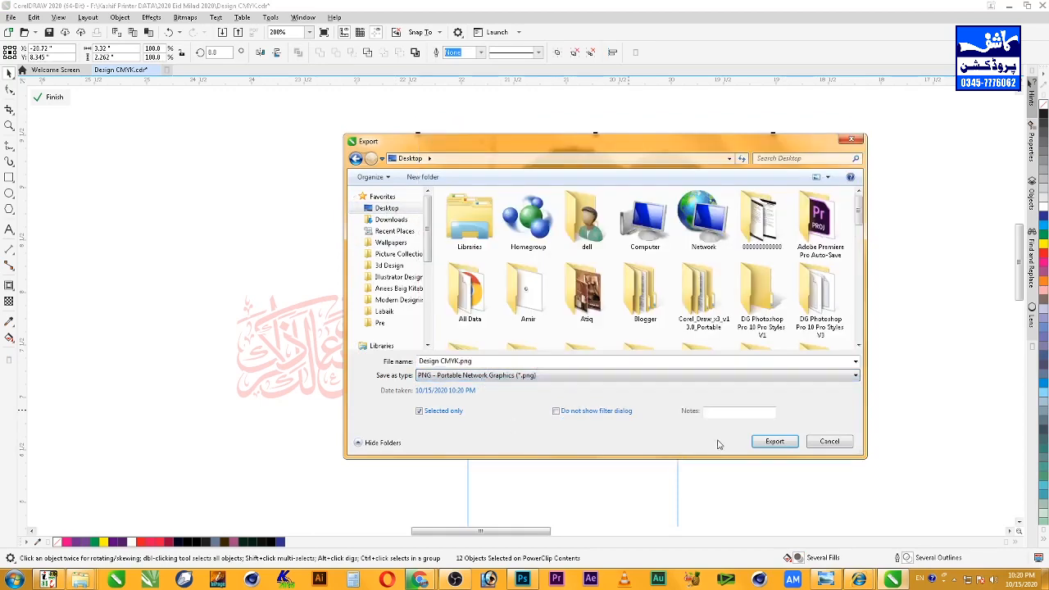
left_click(775, 442)
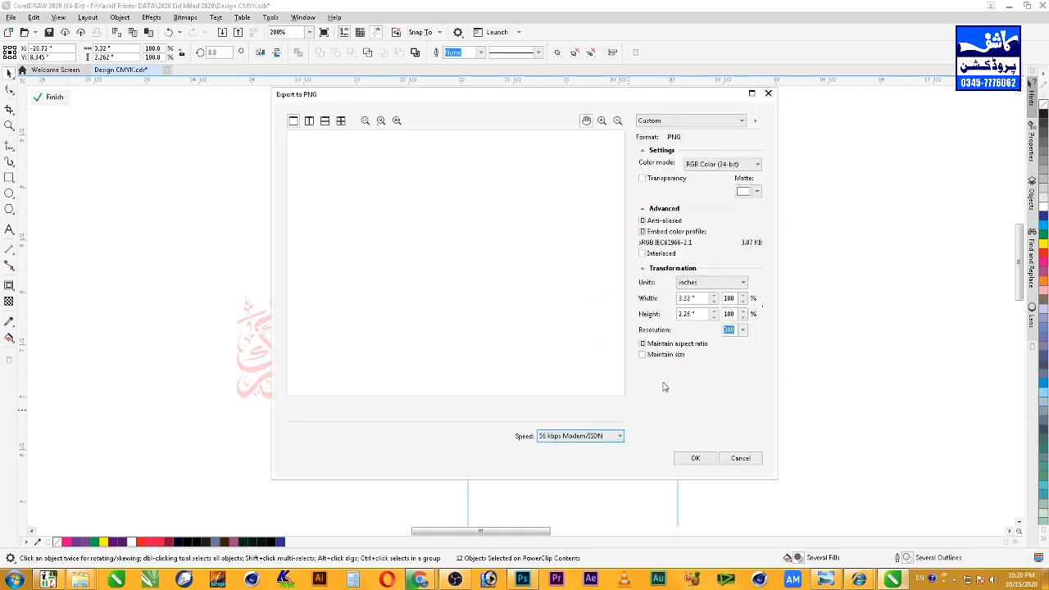
Step: Set the PNG export width to 20 inches, enable transparency and complete the export
left_click(691, 298)
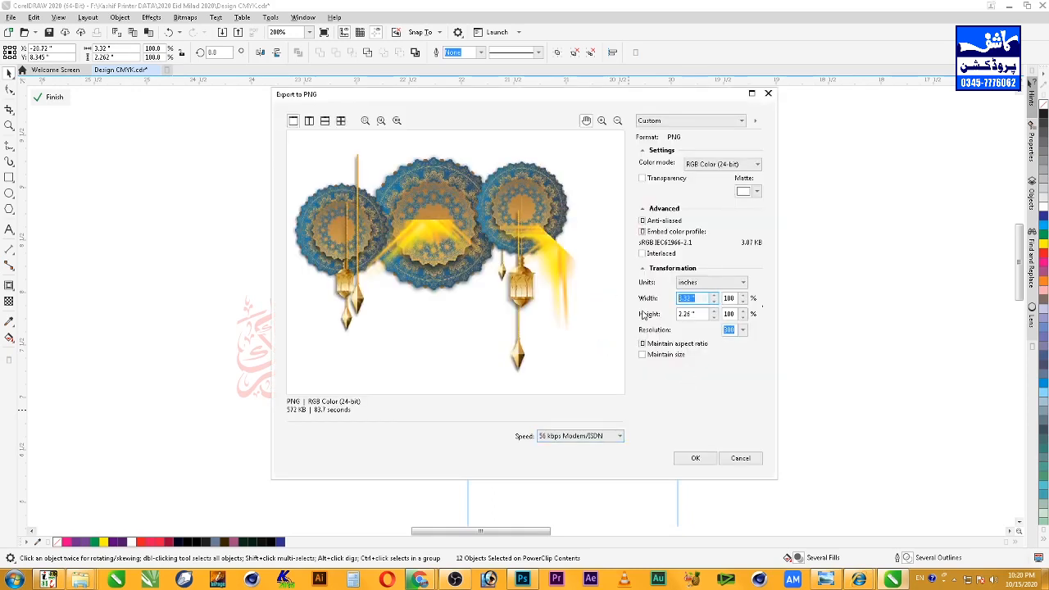
type("20")
key("Tab")
left_click(381, 121)
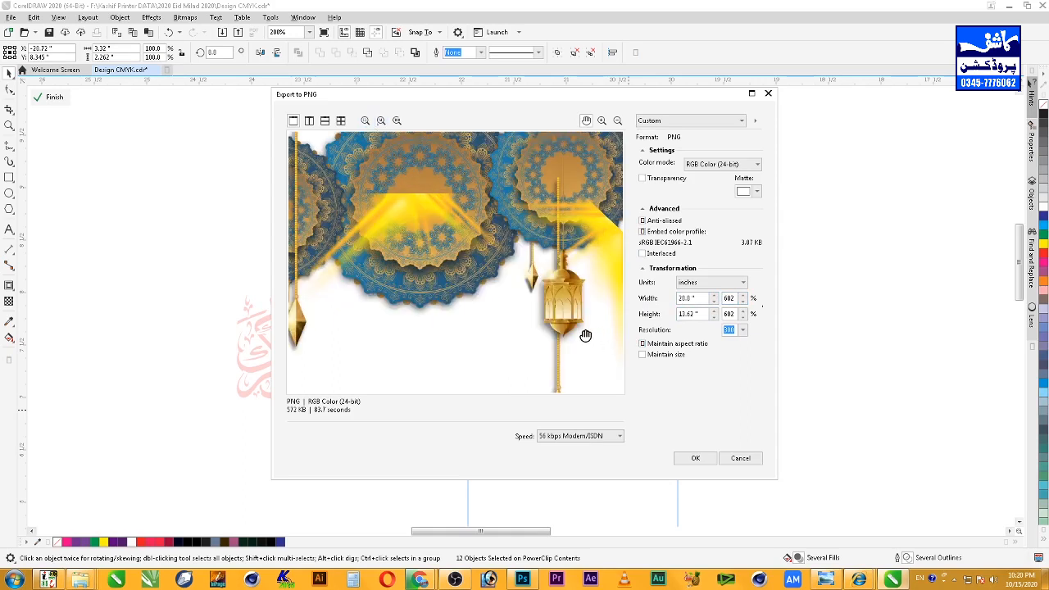
left_click(666, 178)
left_click(695, 458)
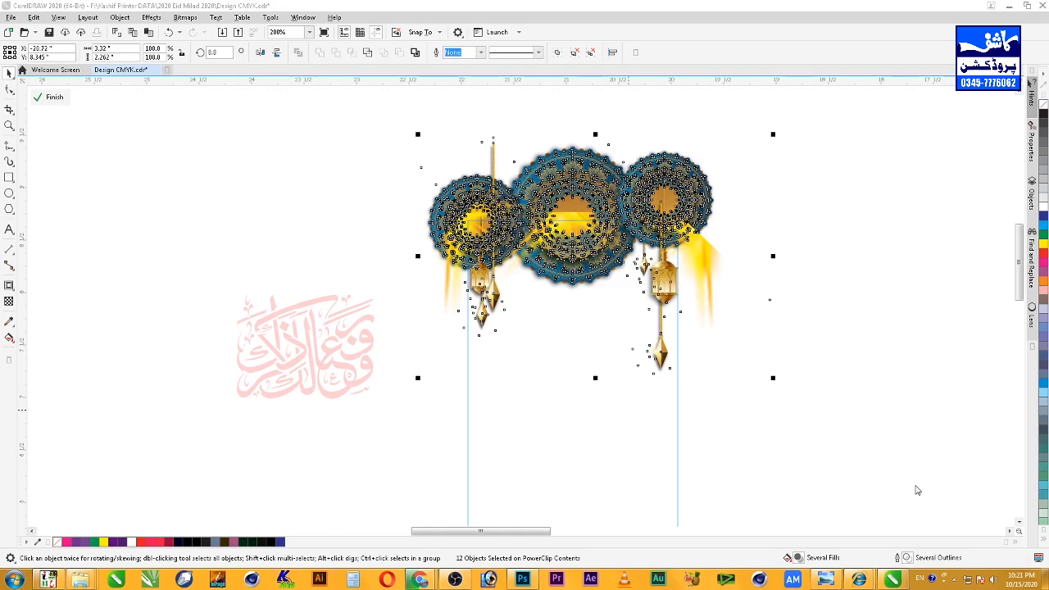
Step: Open the exported Design CMYK.png from the desktop in Photoshop as its own document
key("super+d")
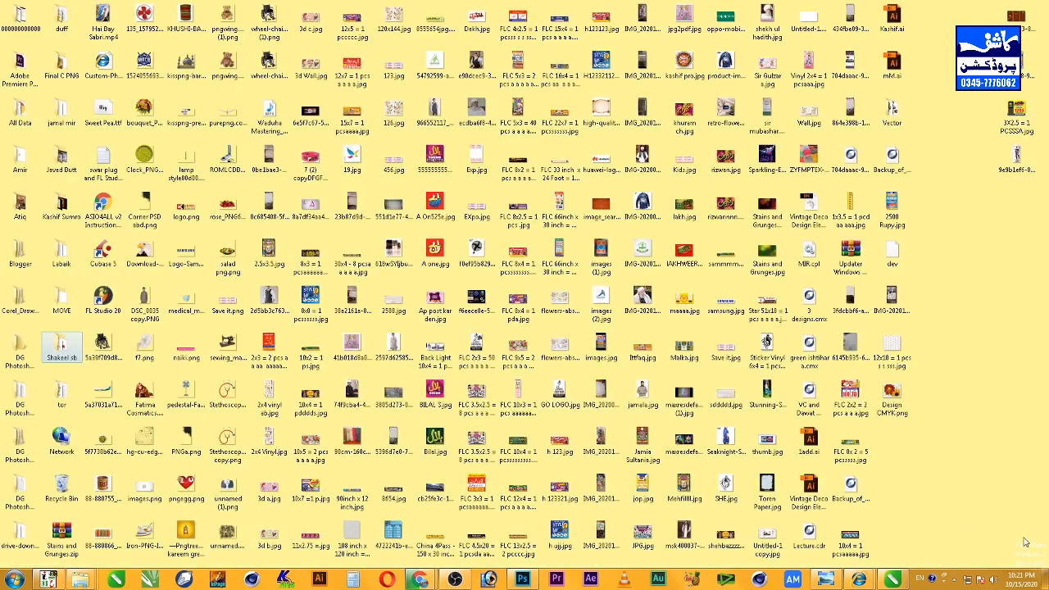
left_click(899, 395)
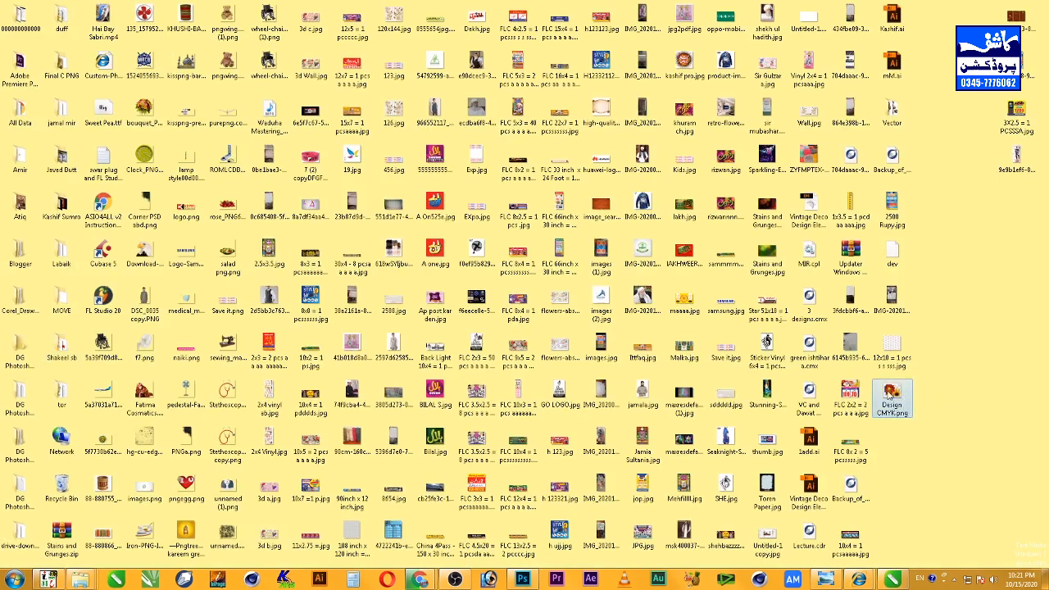
left_click_drag(889, 394, 741, 45)
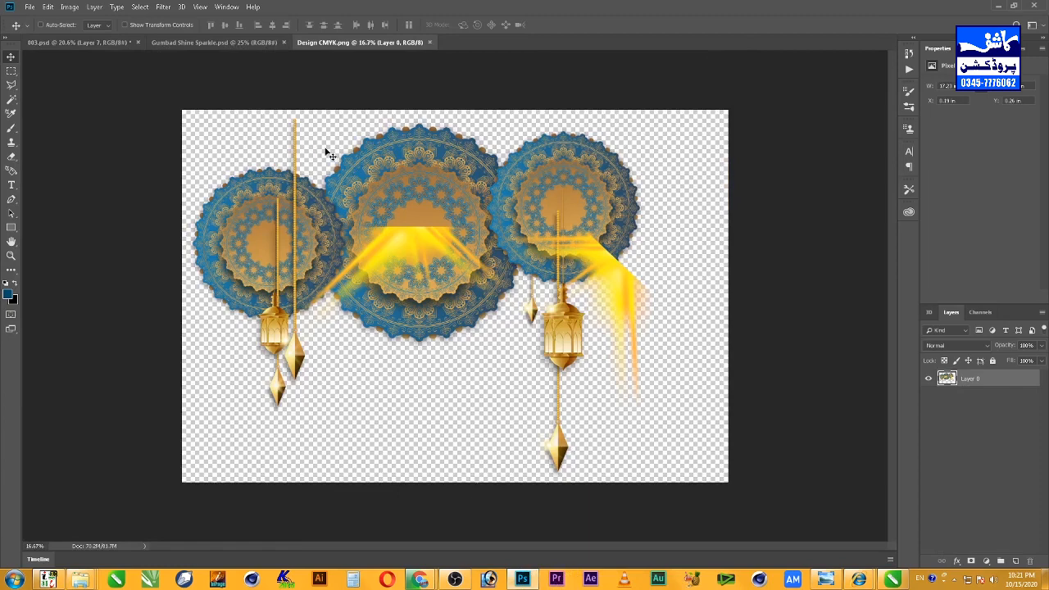
Step: Delete the blue ornament artwork layer from 003.psd and bring in the transparent artwork from Design CMYK.png instead
left_click(108, 41)
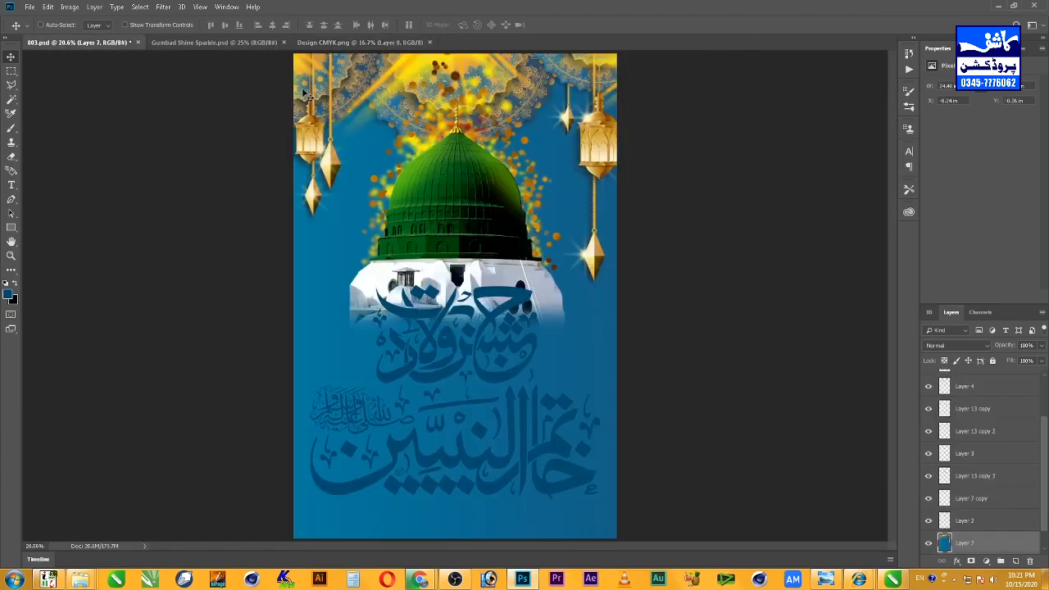
key("Delete")
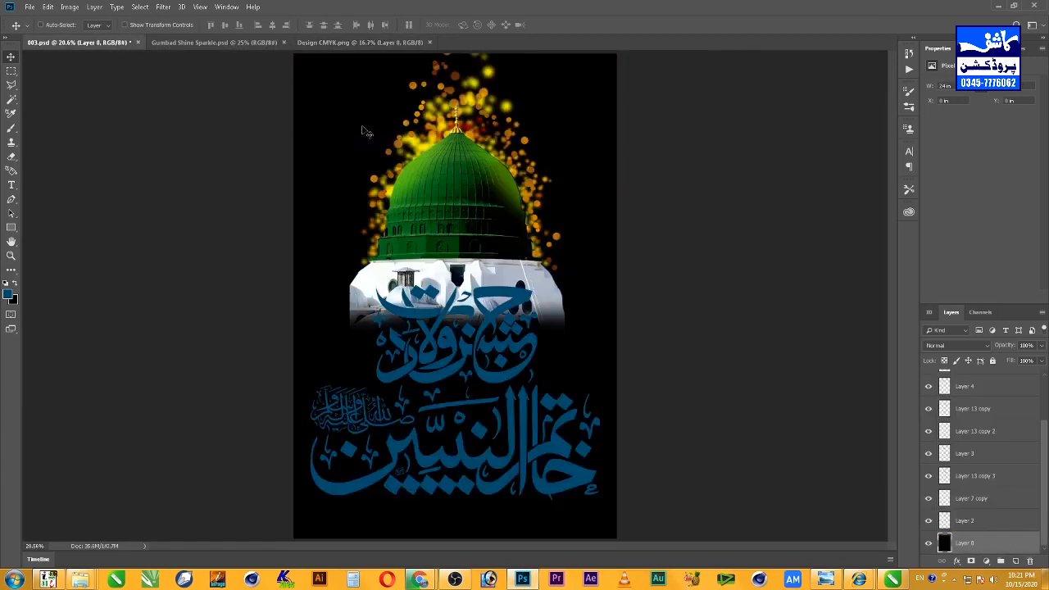
left_click(353, 43)
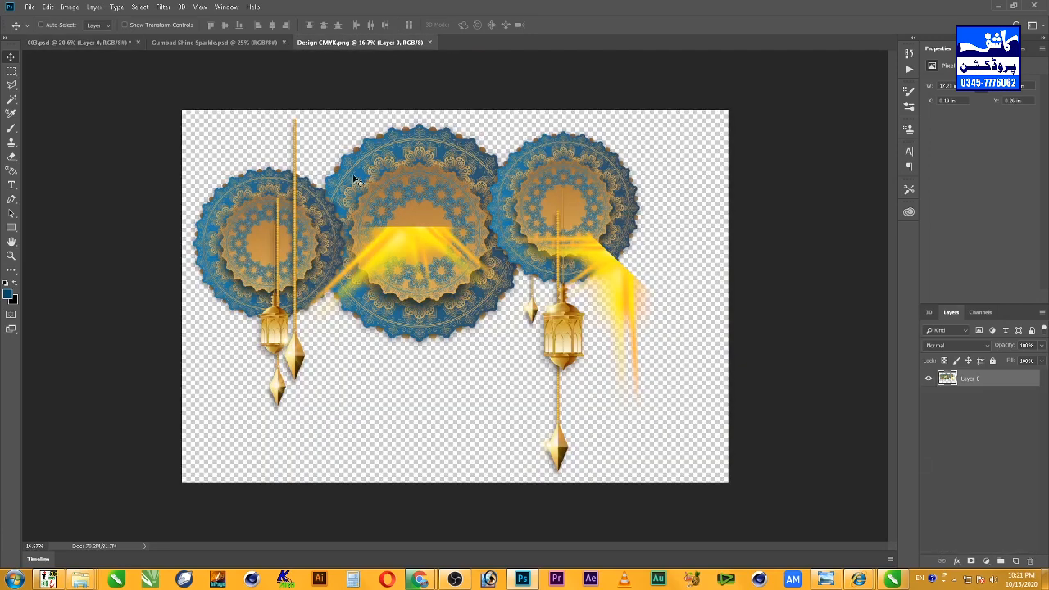
left_click_drag(359, 180, 465, 180)
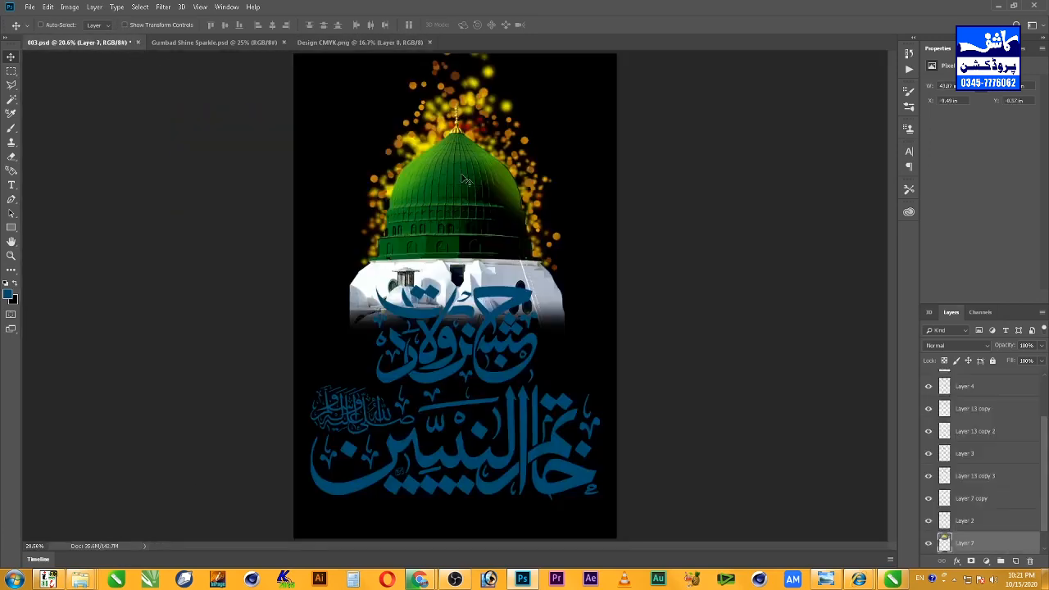
Step: Position the lantern and mandala artwork across the top of the poster, adjusting its size with Free Transform
left_click_drag(556, 173, 564, 140)
key("ctrl+t")
left_click_drag(755, 357, 712, 326)
left_click_drag(602, 185, 592, 165)
left_click_drag(701, 312, 764, 361)
key("Return")
mouse_move(617, 181)
left_mouse_down()
mouse_move(647, 191)
mouse_move(598, 193)
mouse_move(605, 172)
left_mouse_up()
Step: Scale the lantern and mandala artwork to about 88% and shift it about 1 inch higher
key("ctrl+t")
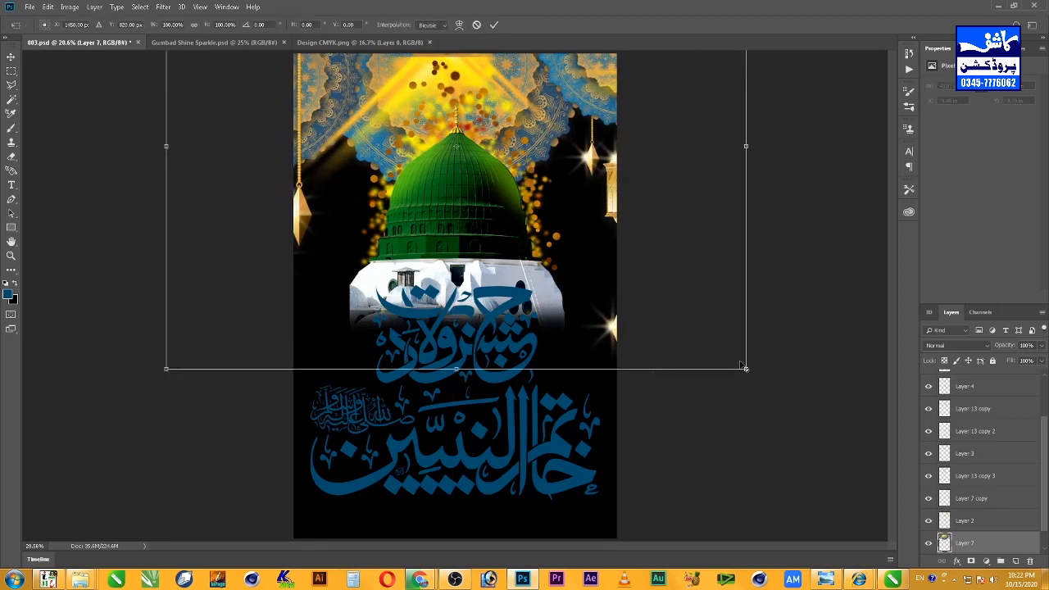
left_click_drag(745, 368, 701, 361)
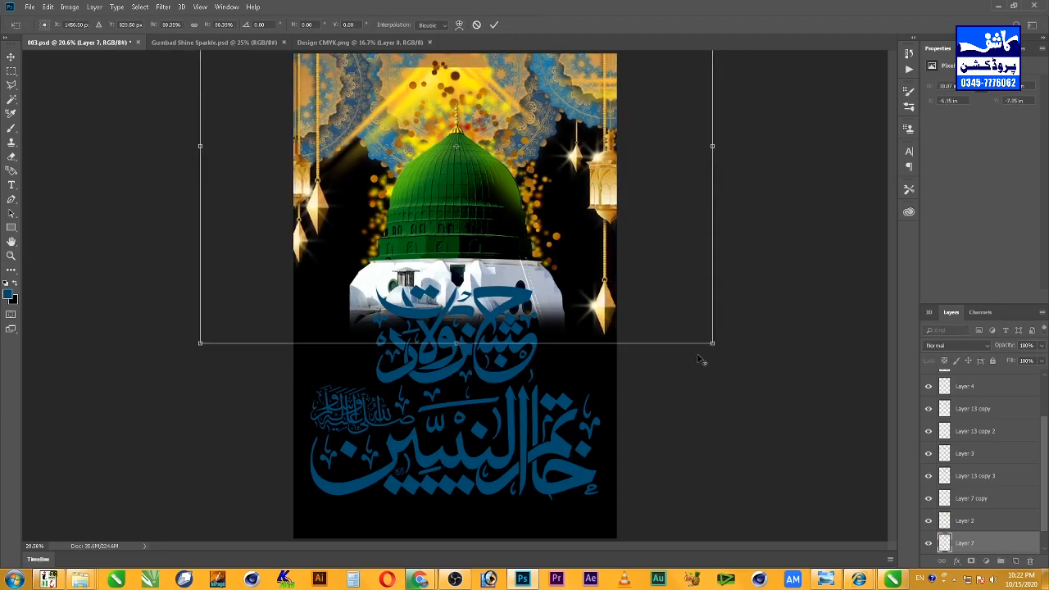
key("Return")
left_click_drag(597, 188, 599, 175)
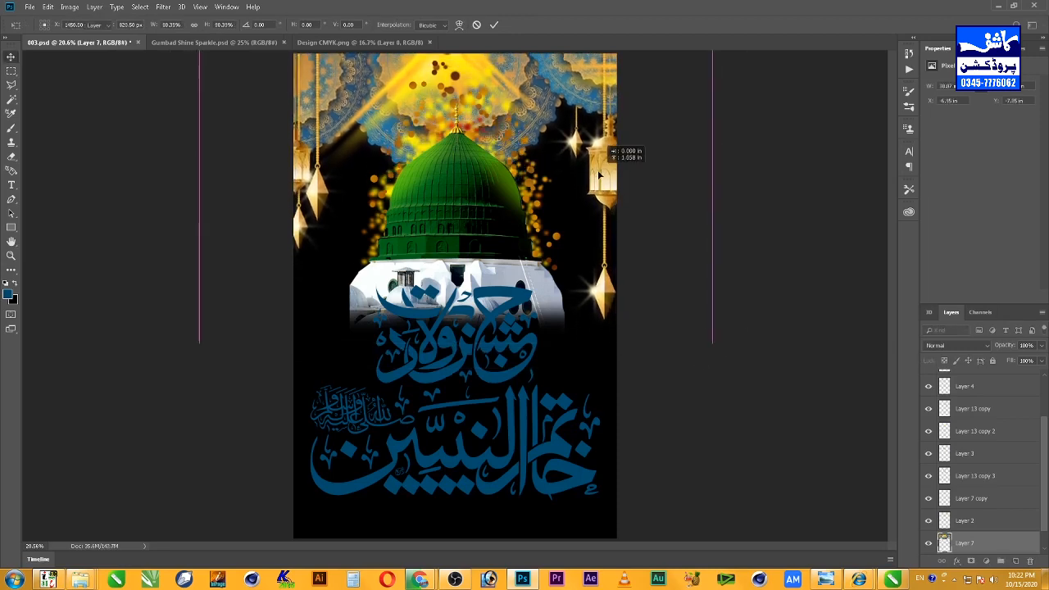
key("Return")
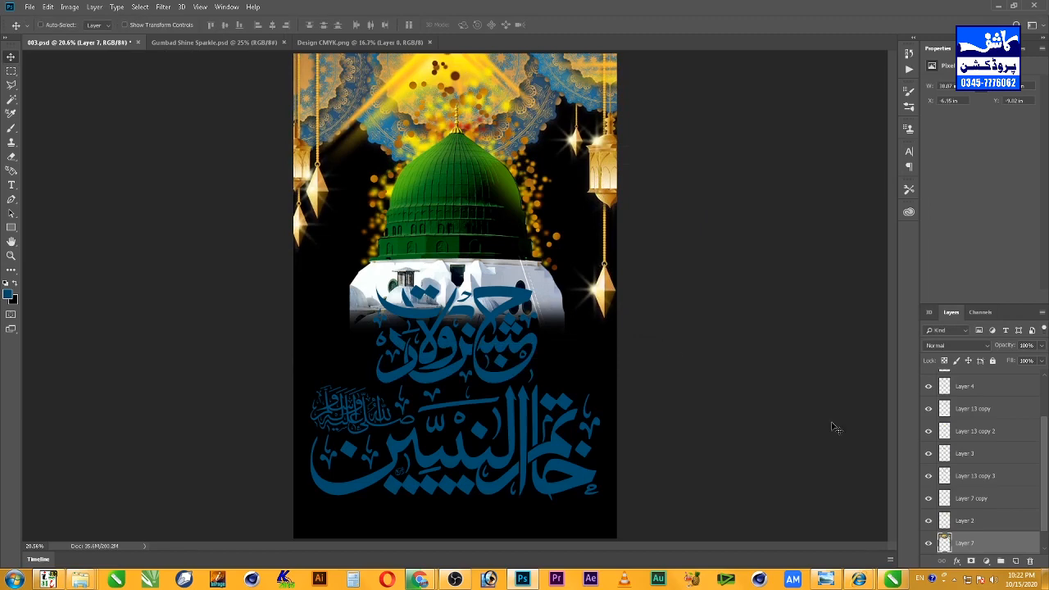
Step: Add a Gradient Overlay layer style to the black background layer at the bottom of the stack
left_click(1044, 538)
left_click(1010, 543)
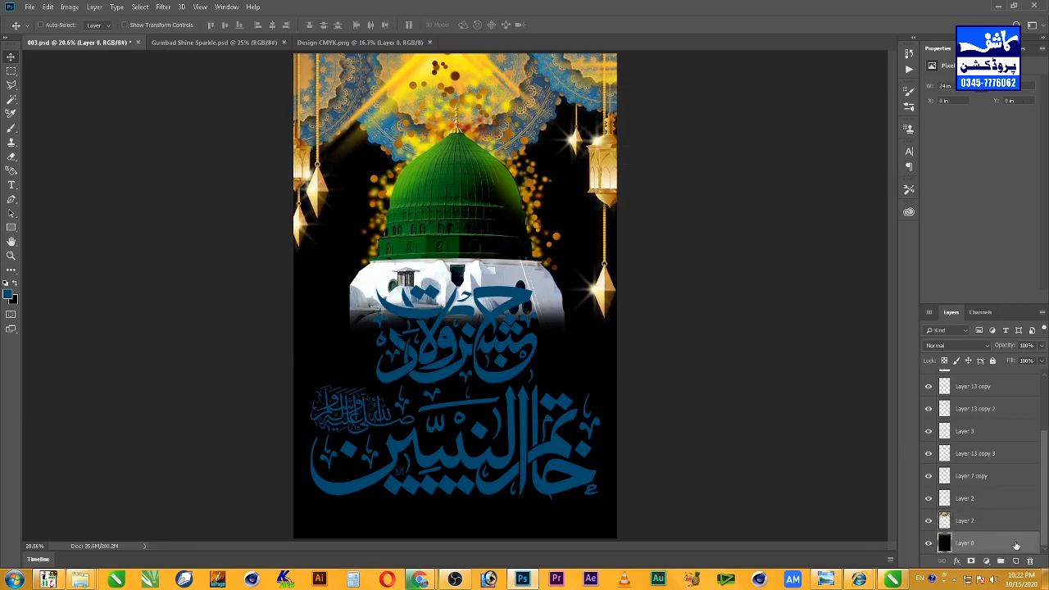
double_click(1017, 546)
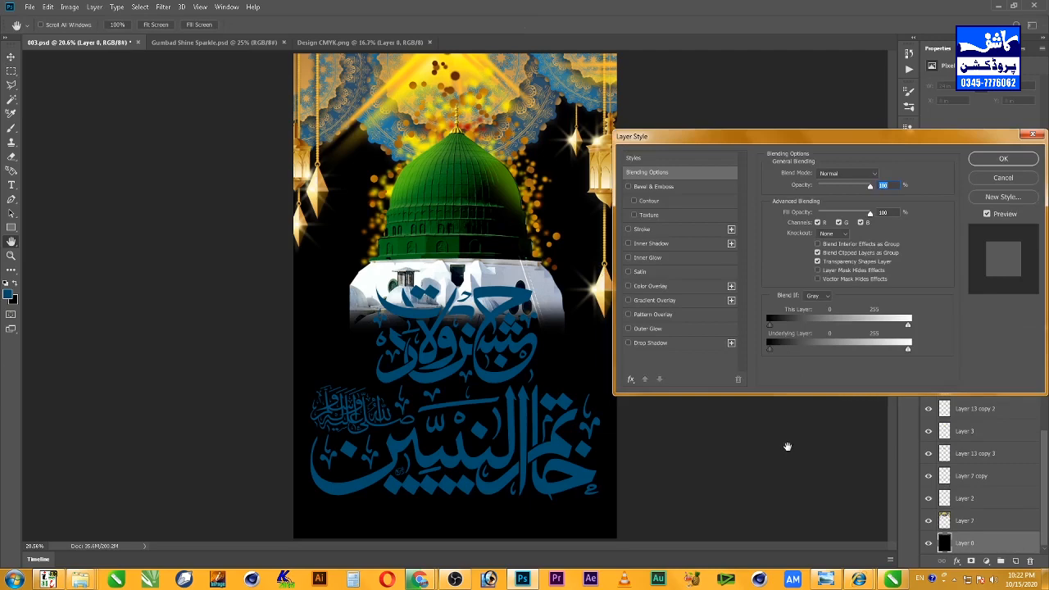
left_click(665, 302)
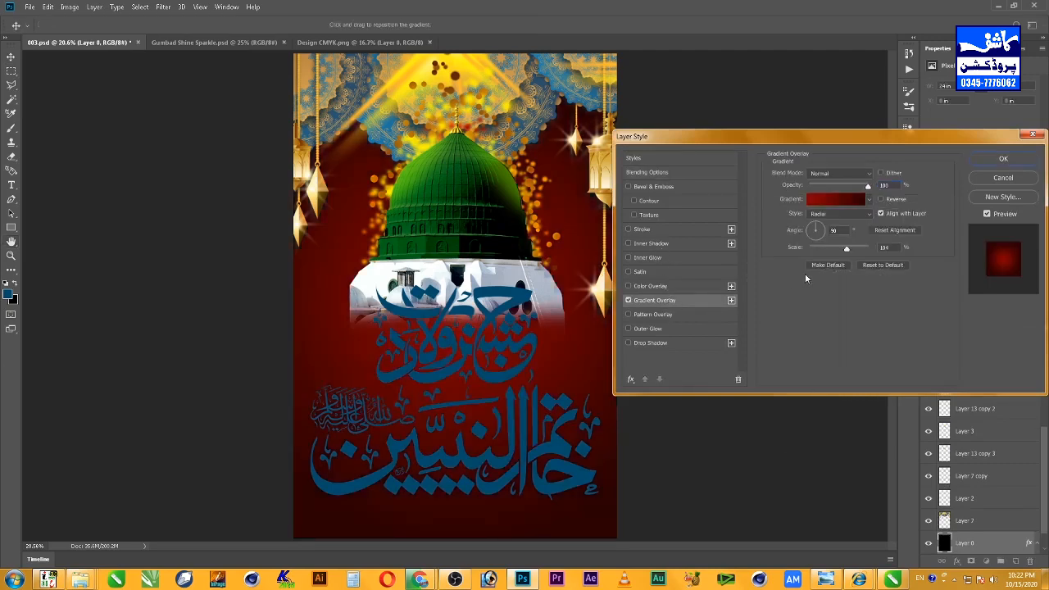
Step: Set the background gradient's starting color stop to green 008600
left_click(838, 202)
double_click(586, 349)
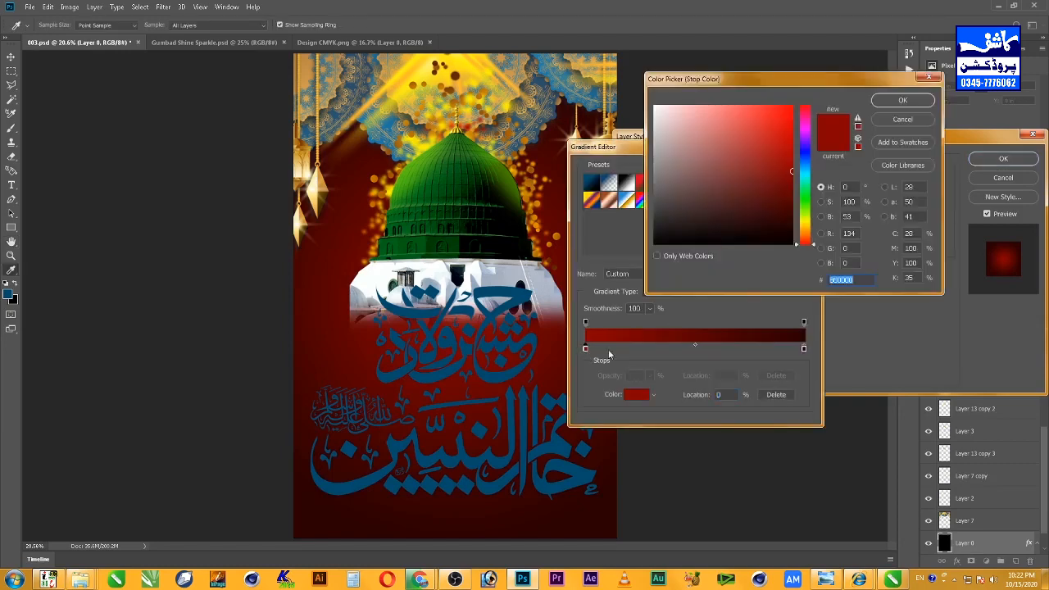
left_click(807, 200)
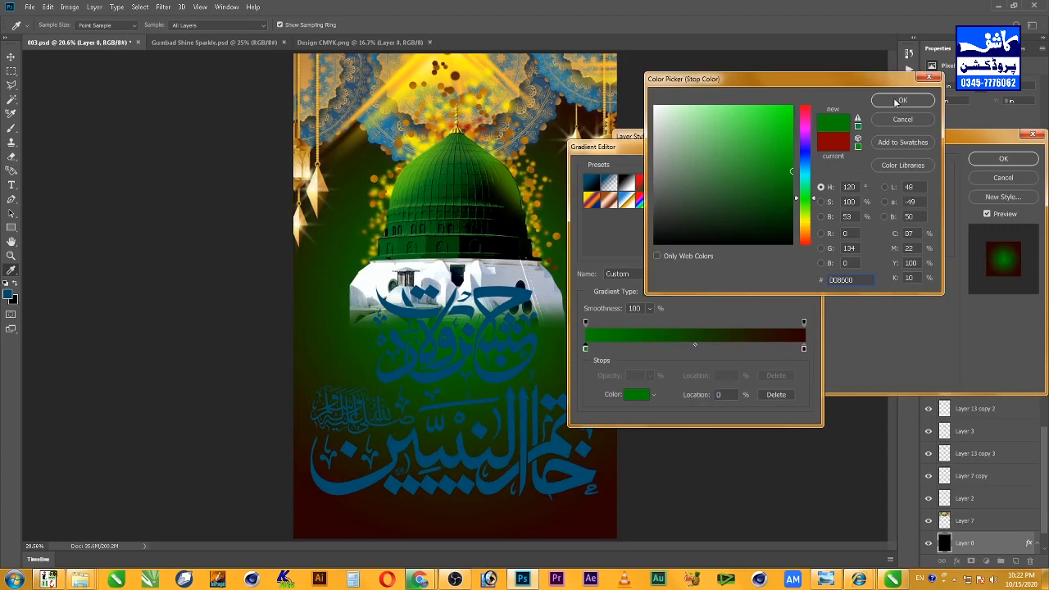
left_click(899, 101)
Step: Set the background gradient's ending color stop to dark green 042900
double_click(802, 351)
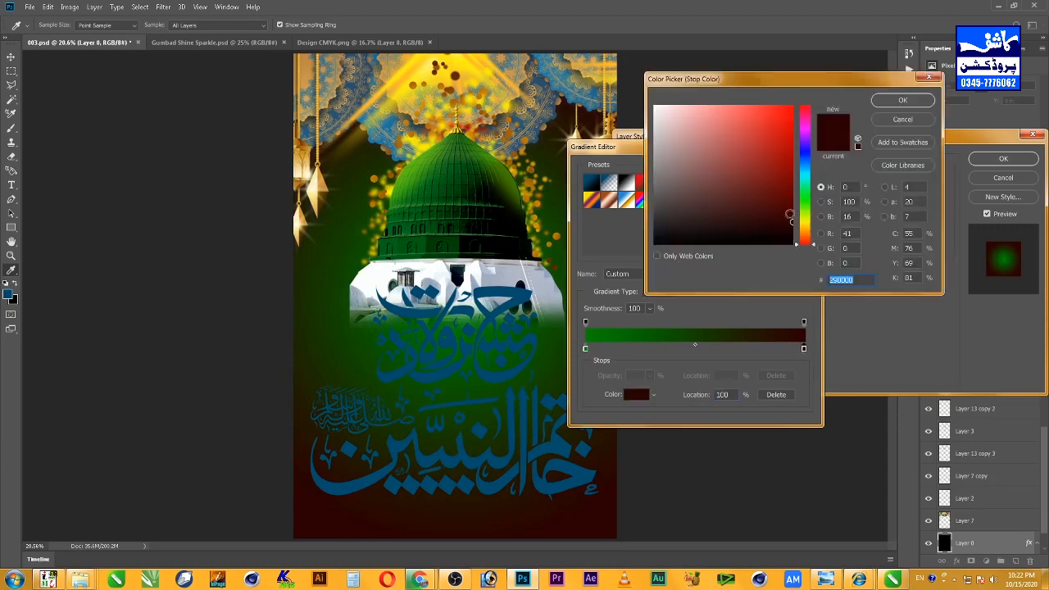
left_click_drag(807, 218, 809, 199)
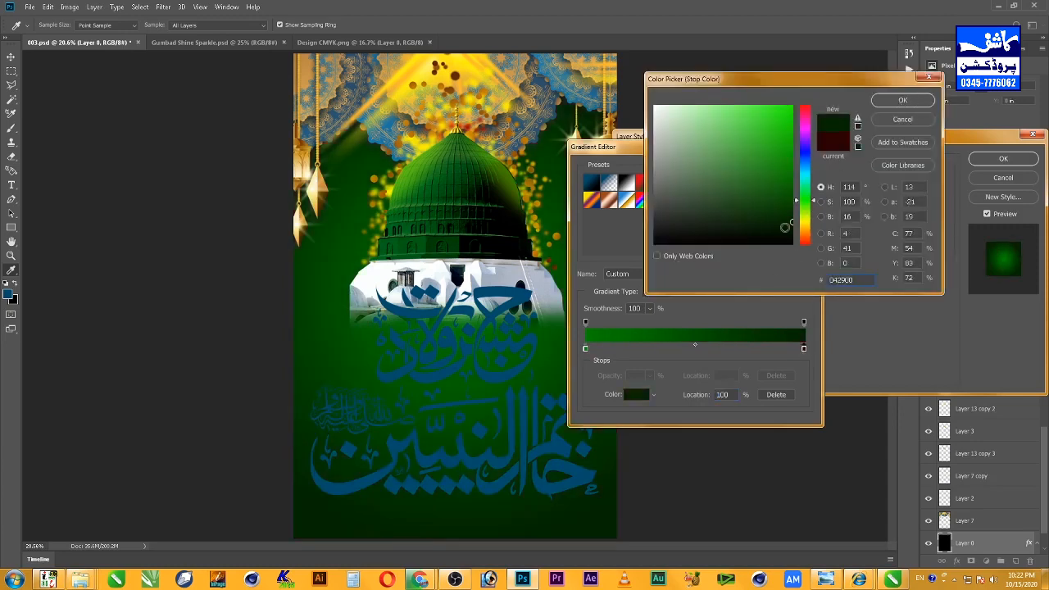
left_click(903, 101)
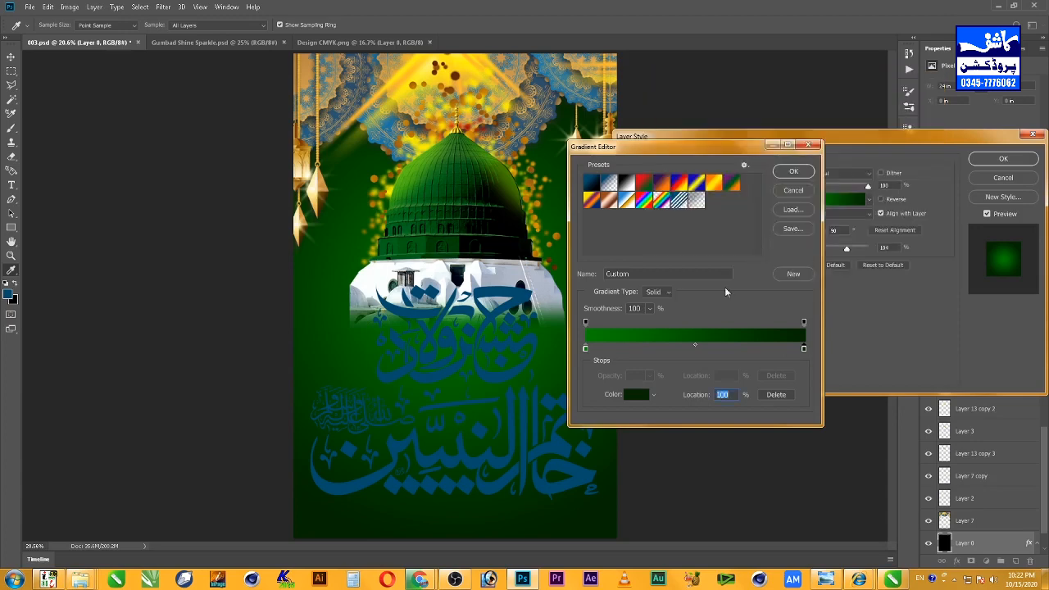
Step: Apply the edited green gradient as the background layer's Gradient Overlay
left_click(794, 171)
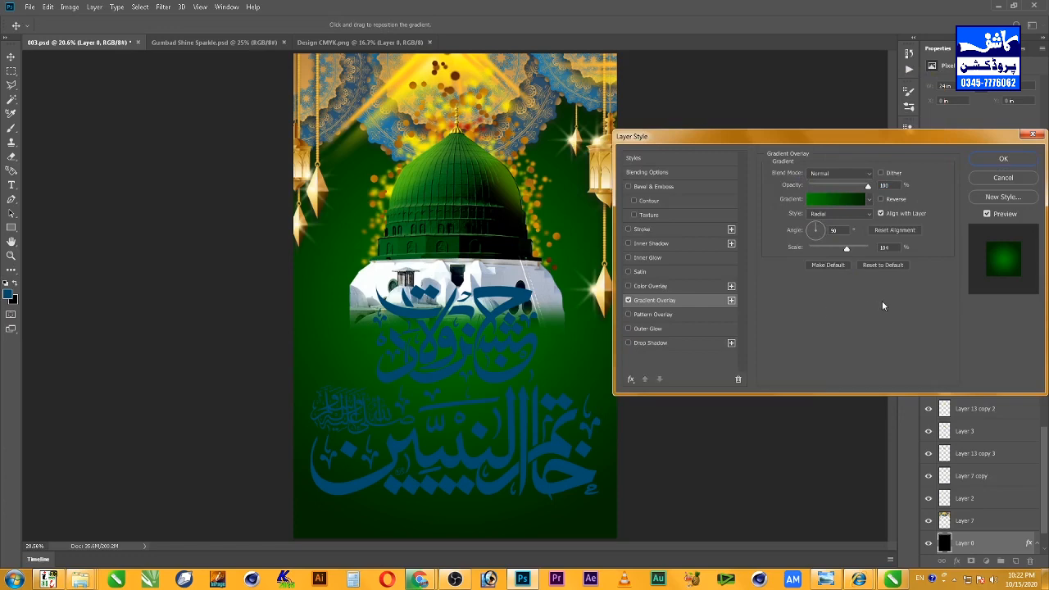
left_click(1004, 159)
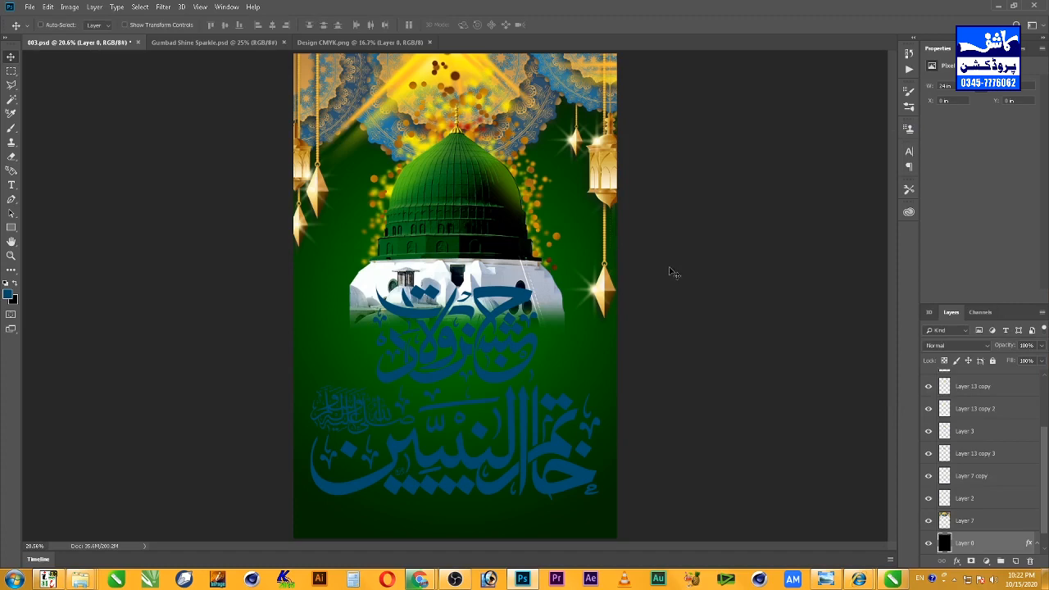
right_click(507, 377)
left_click(520, 379)
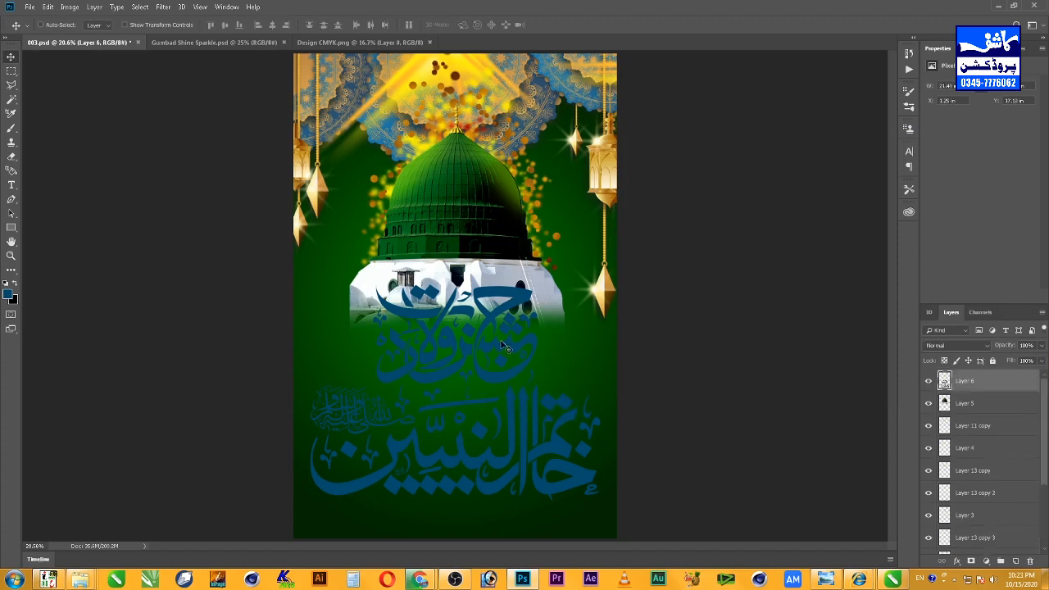
left_click_drag(503, 346, 502, 357)
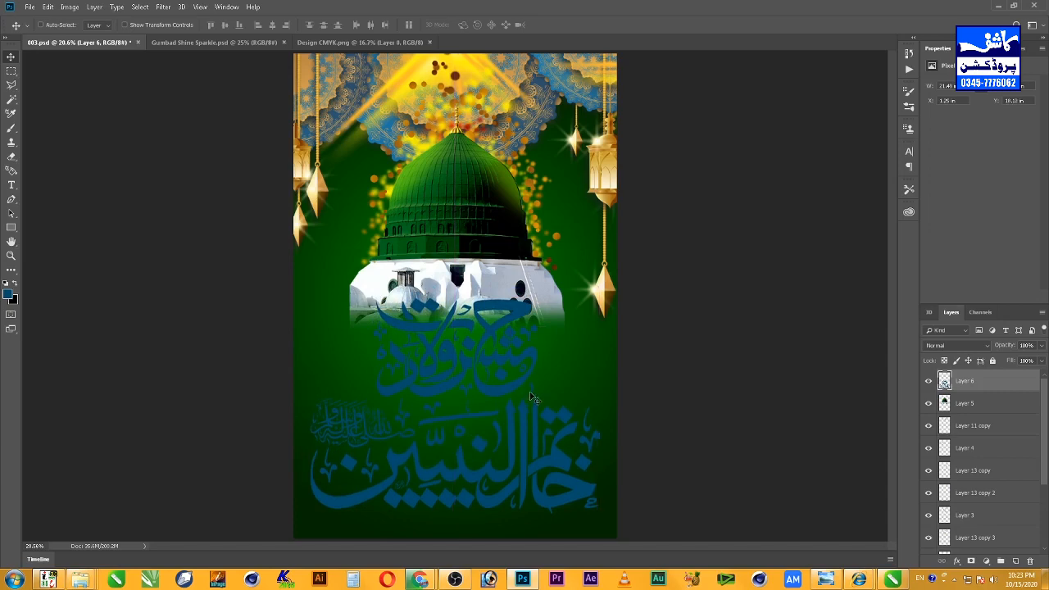
key("ctrl+z")
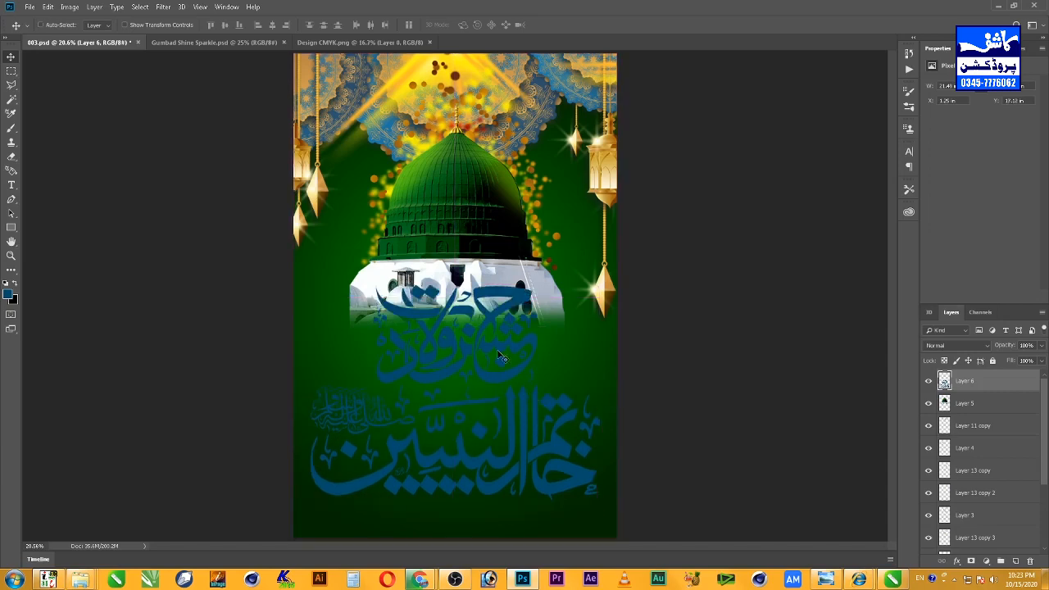
key("ctrl+t")
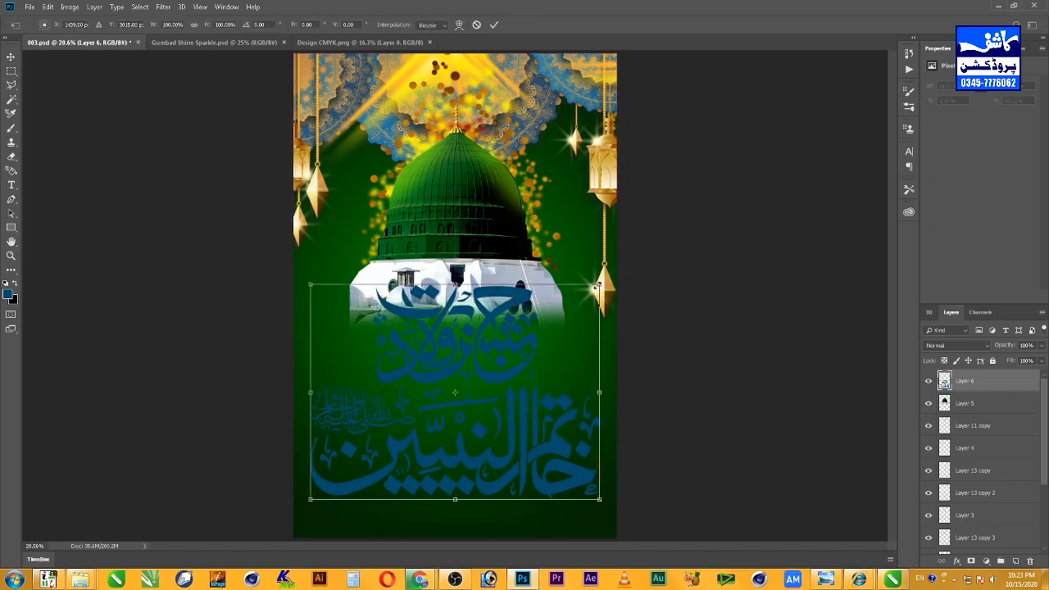
left_click_drag(598, 286, 586, 297)
left_click_drag(529, 339, 530, 358)
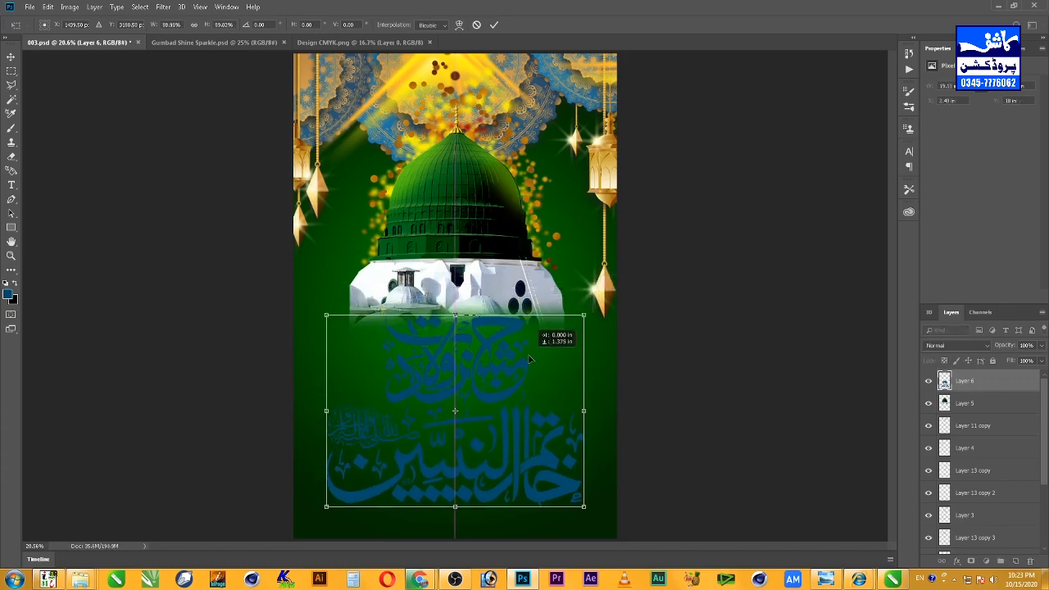
key("Escape")
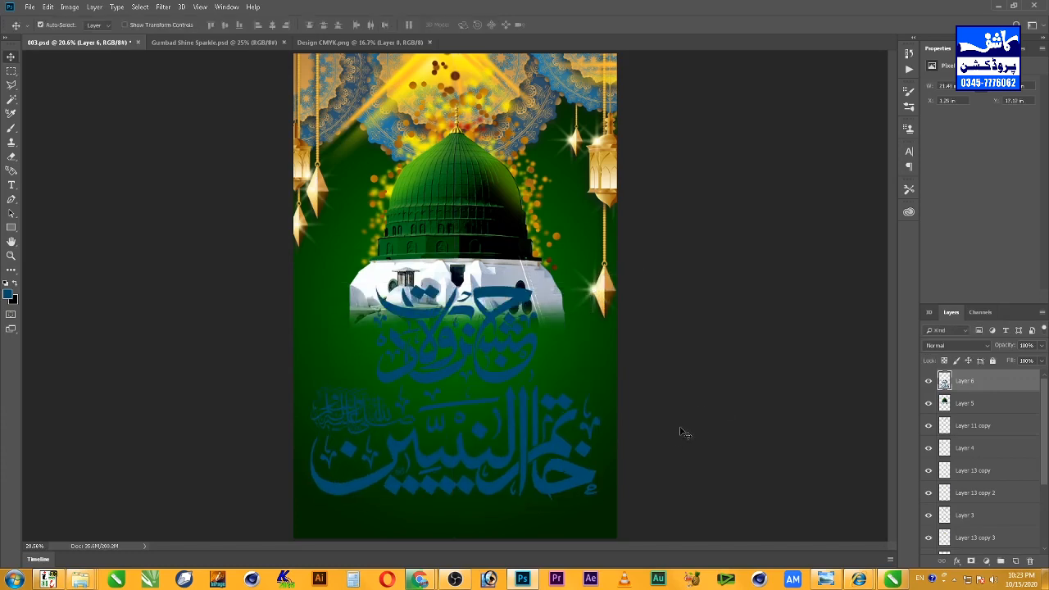
Step: Shift the calligraphy slightly higher and add a Drop Shadow layer style to it
left_click_drag(457, 440, 450, 431)
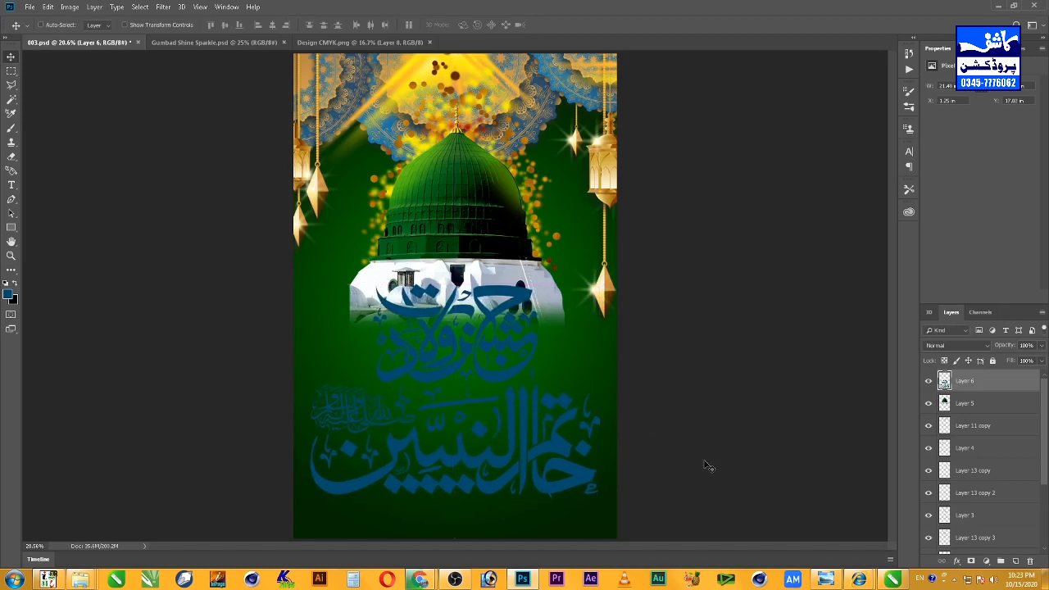
double_click(1012, 385)
left_click(664, 342)
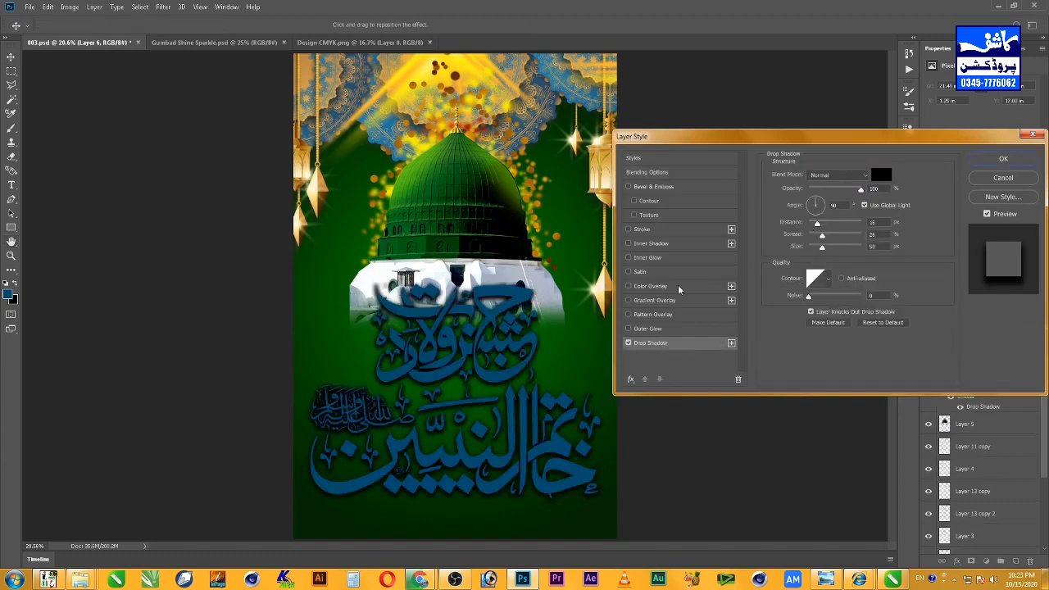
left_click(1004, 158)
Step: Scale the lantern and mandala artwork to about 86%, shift it about 0.75 inch higher, and save the document
right_click(606, 178)
left_click(623, 179)
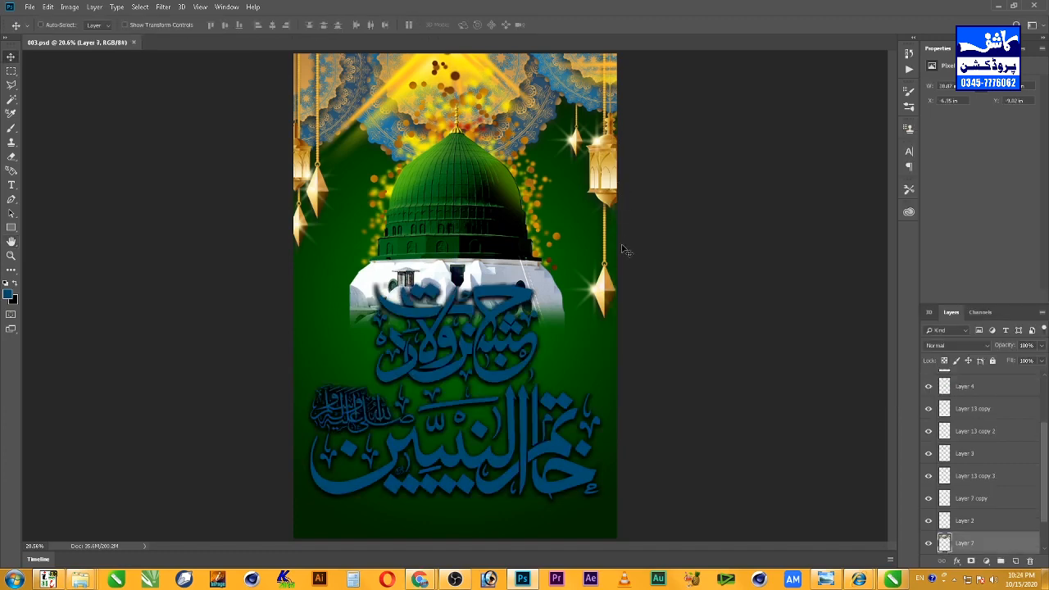
key("ctrl+t")
left_click_drag(714, 327, 649, 335)
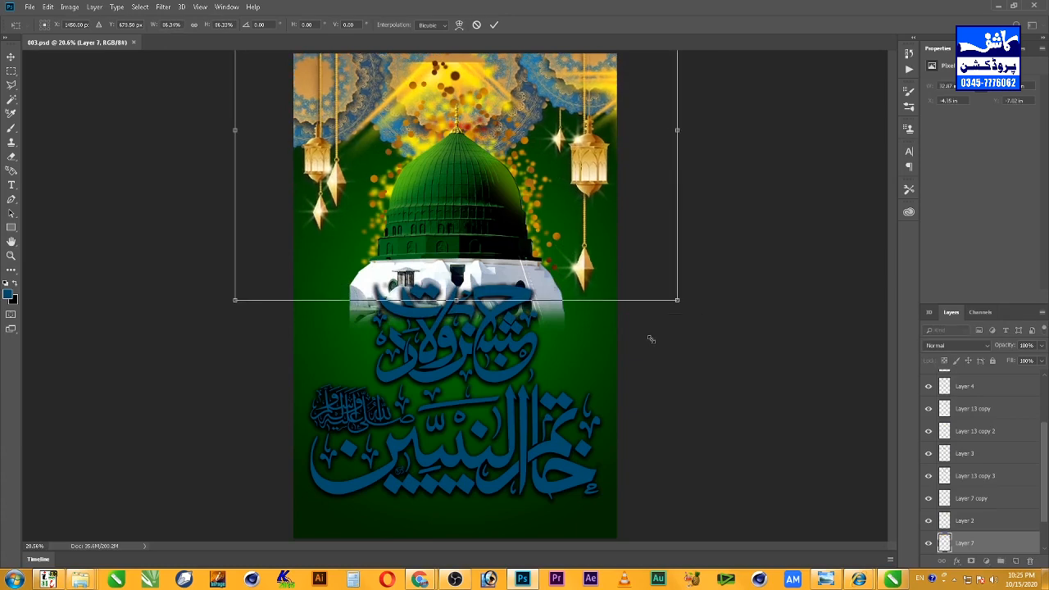
left_click_drag(571, 199, 571, 188)
key("Return")
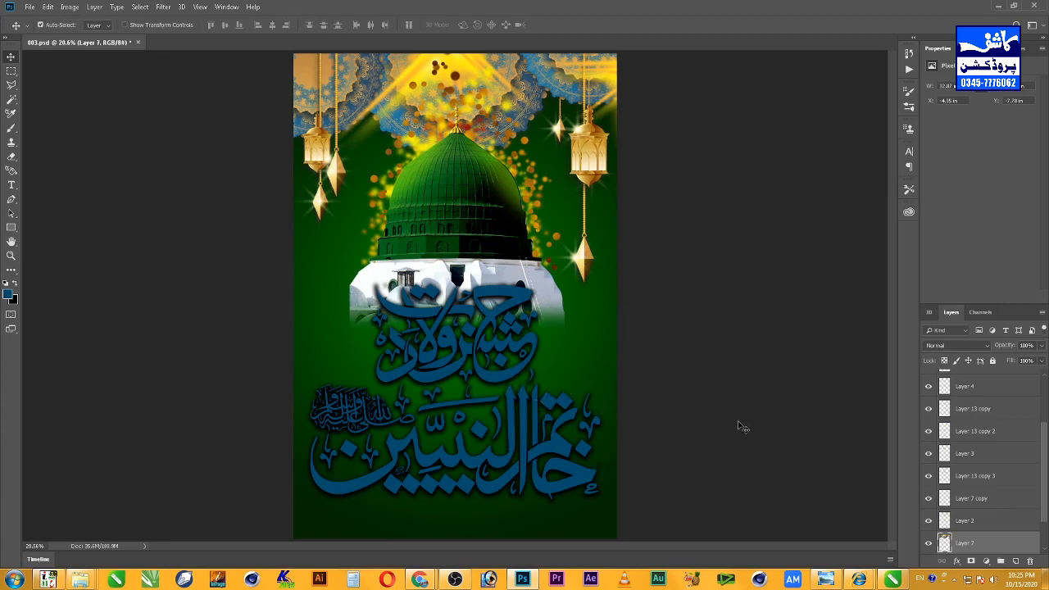
key("ctrl+s")
Step: Change the ending color stop of the background layer's gradient overlay to a blue sampled from the mandala ornaments
right_click(520, 529)
left_click(575, 536)
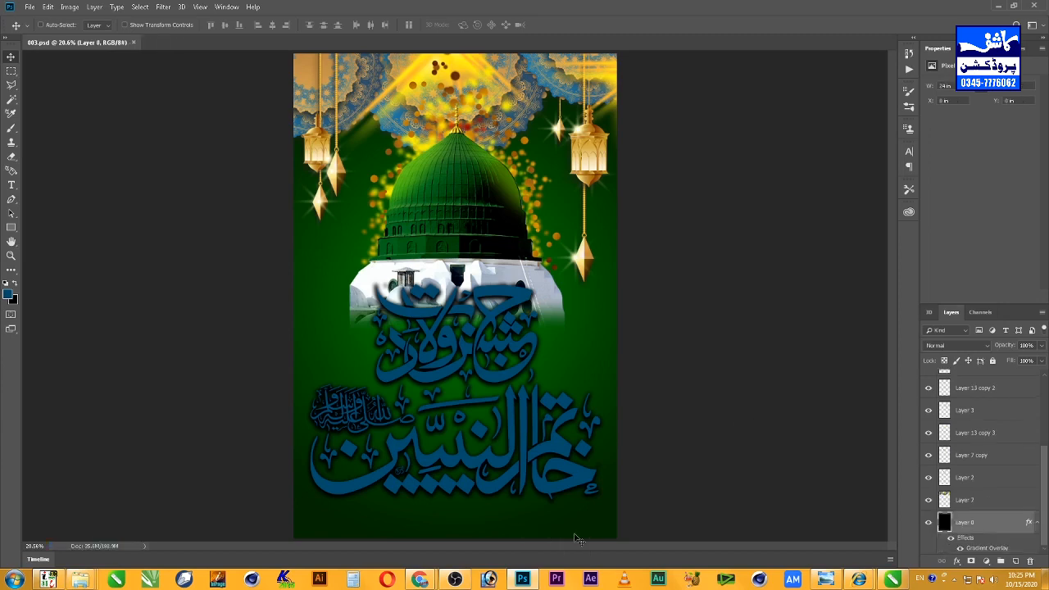
double_click(1015, 519)
left_click(660, 303)
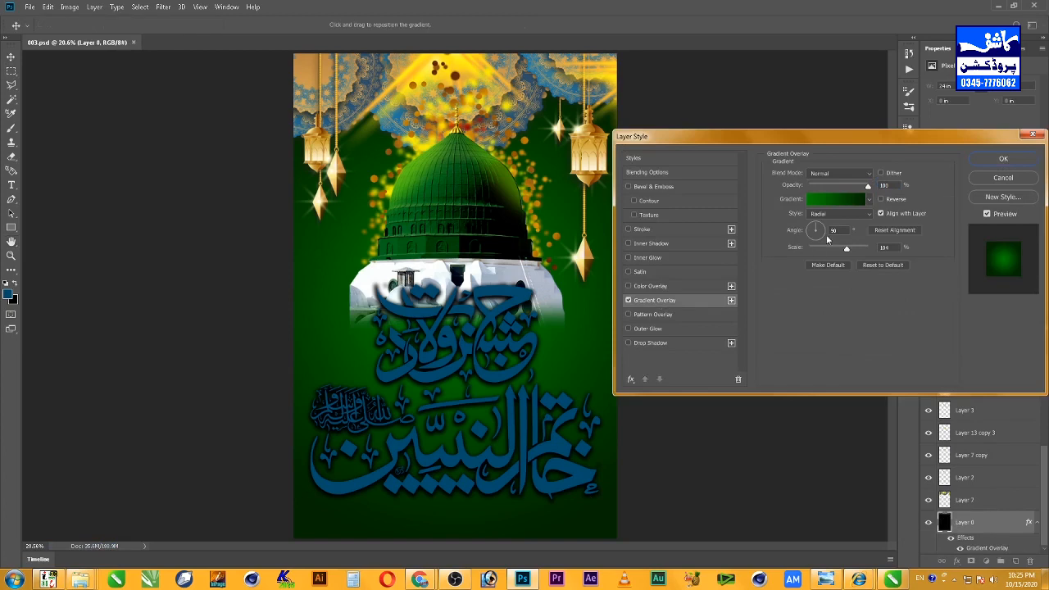
left_click(840, 201)
left_click(805, 349)
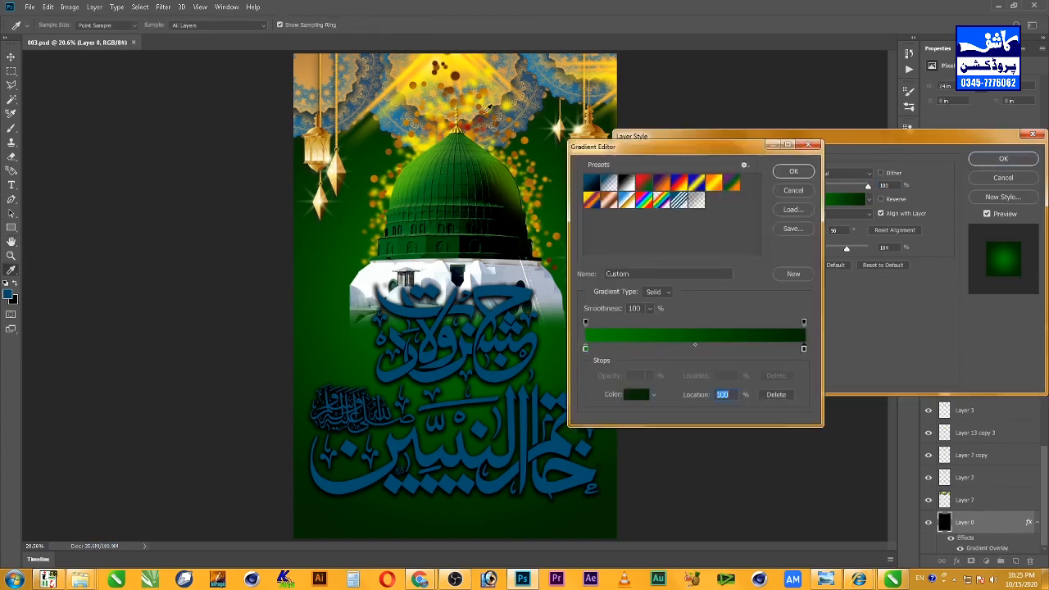
left_click(573, 120)
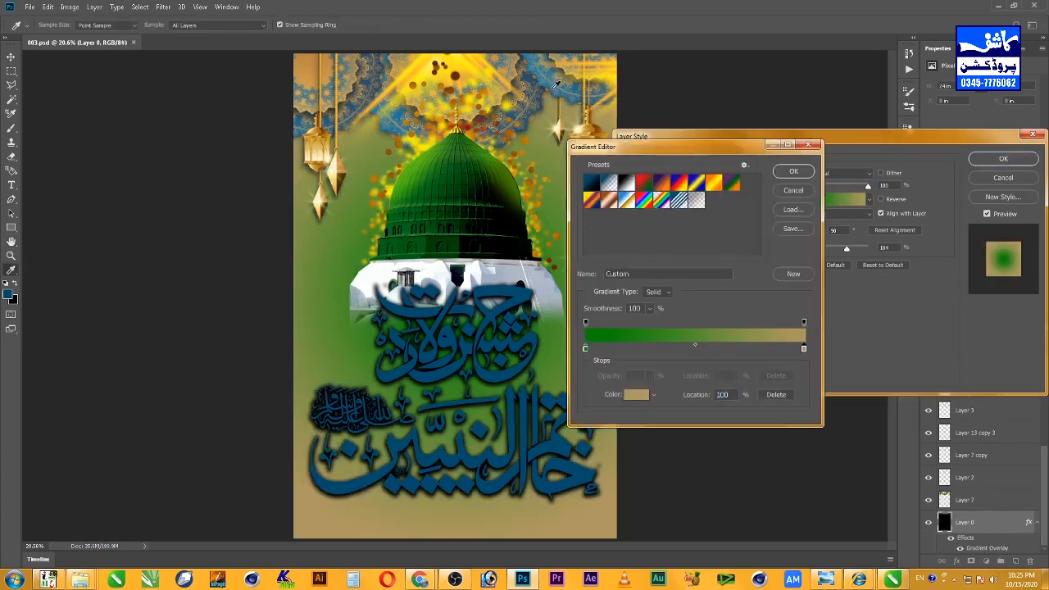
left_click(557, 86)
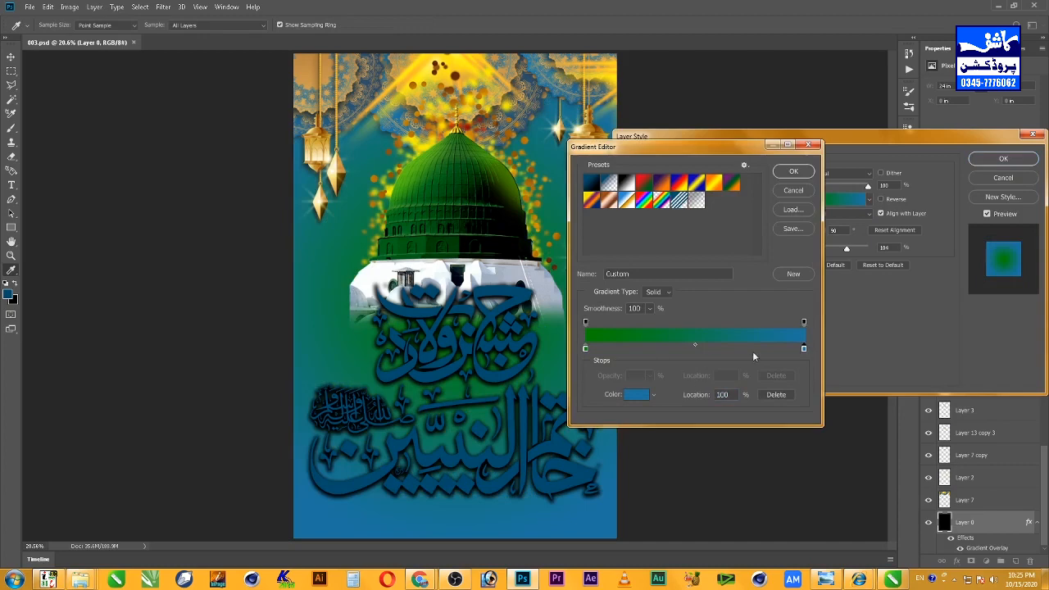
Step: Darken the gradient's ending color stop to deep navy and add a matching navy stop at about 68%
left_click(645, 396)
left_click_drag(767, 221, 791, 227)
left_click(903, 101)
left_click_drag(773, 350, 734, 350)
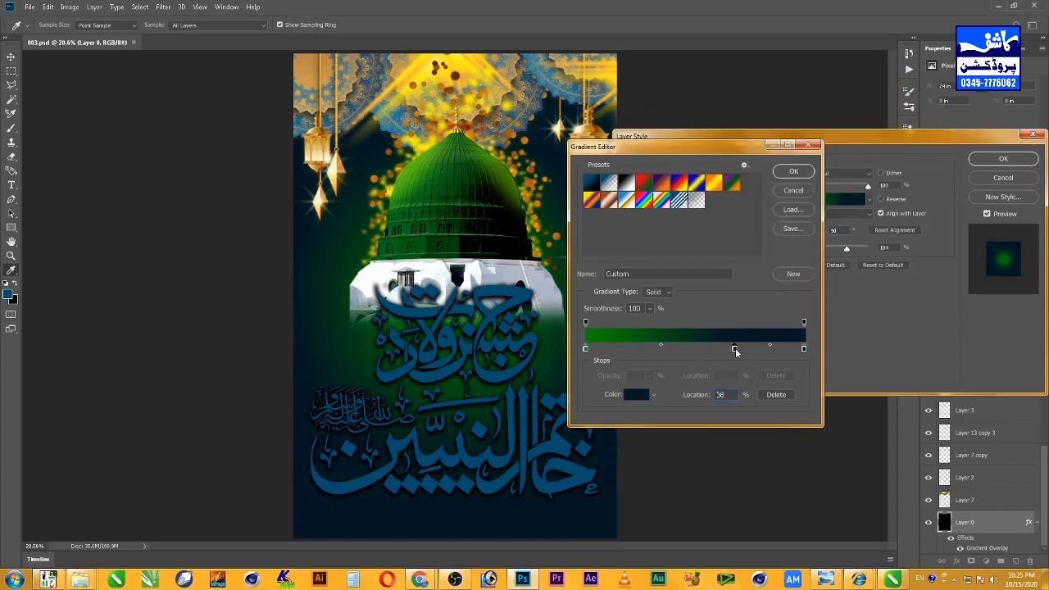
Step: Set the background gradient's starting color stop to a blue with hue 200° and apply the gradient overlay
left_click(586, 348)
left_click(632, 395)
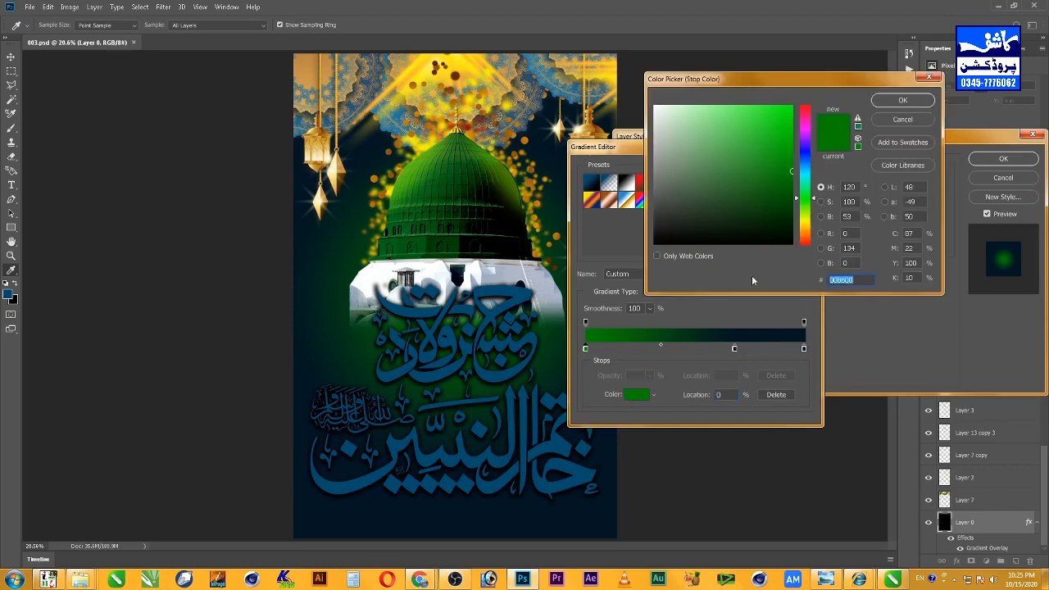
left_click(812, 168)
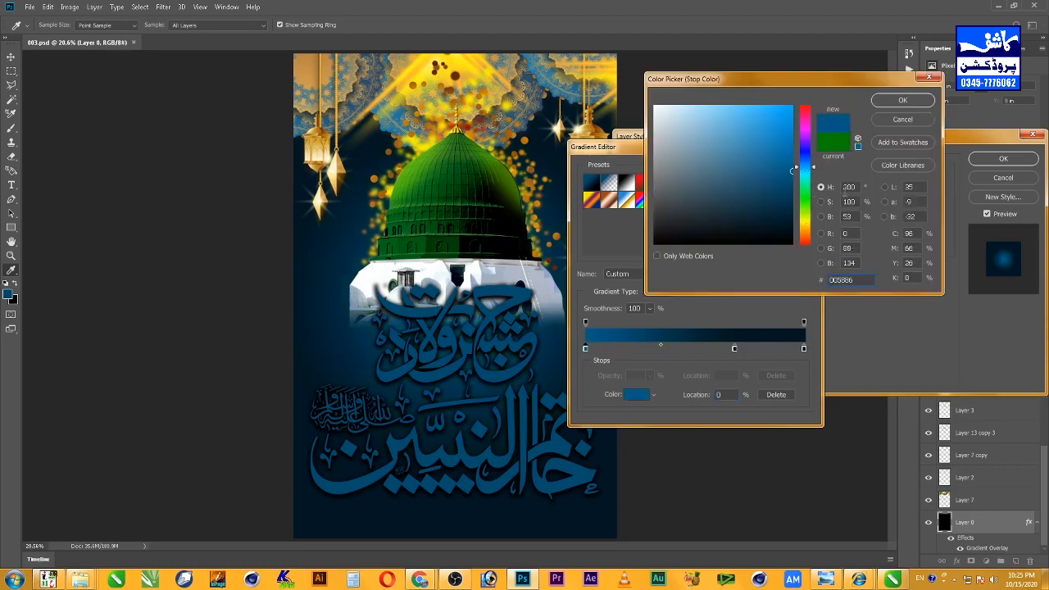
left_click(902, 99)
left_click(805, 172)
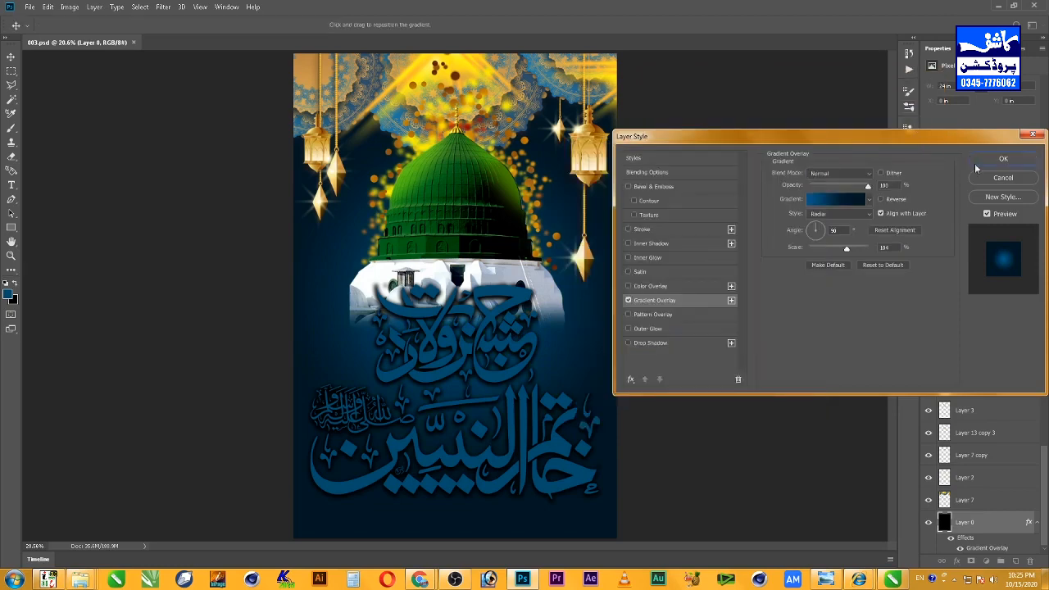
left_click(994, 161)
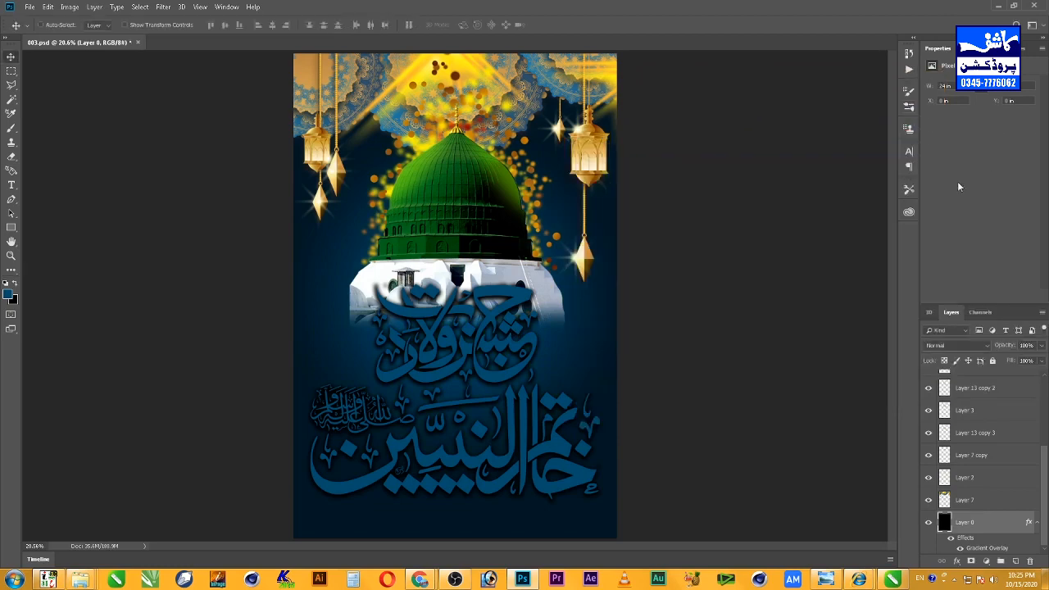
Step: Fill the calligraphy layer's lettering with white and save the document
right_click(506, 306)
left_click(523, 313)
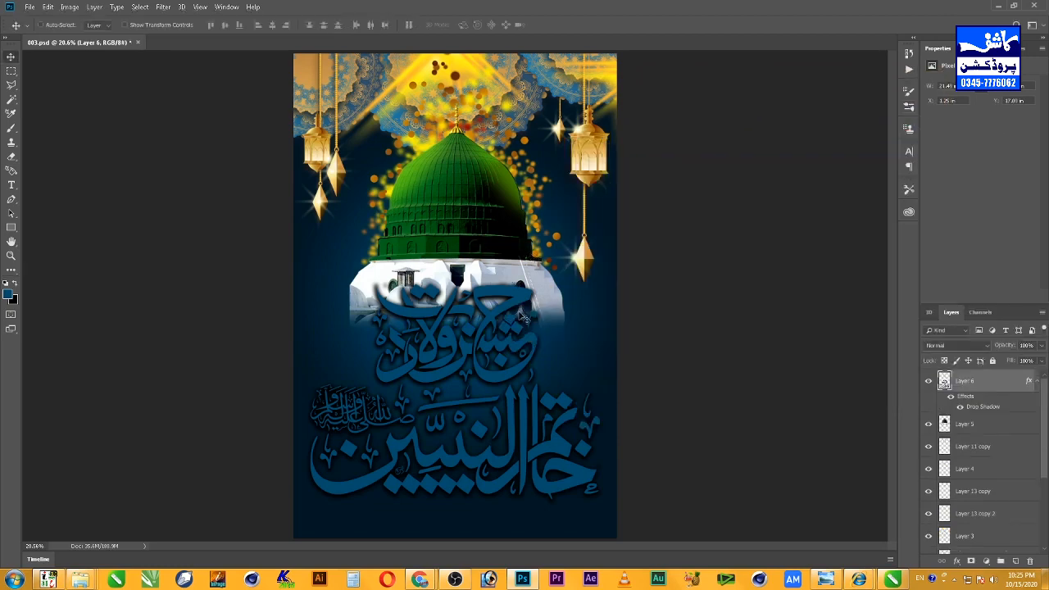
key("ctrl+z")
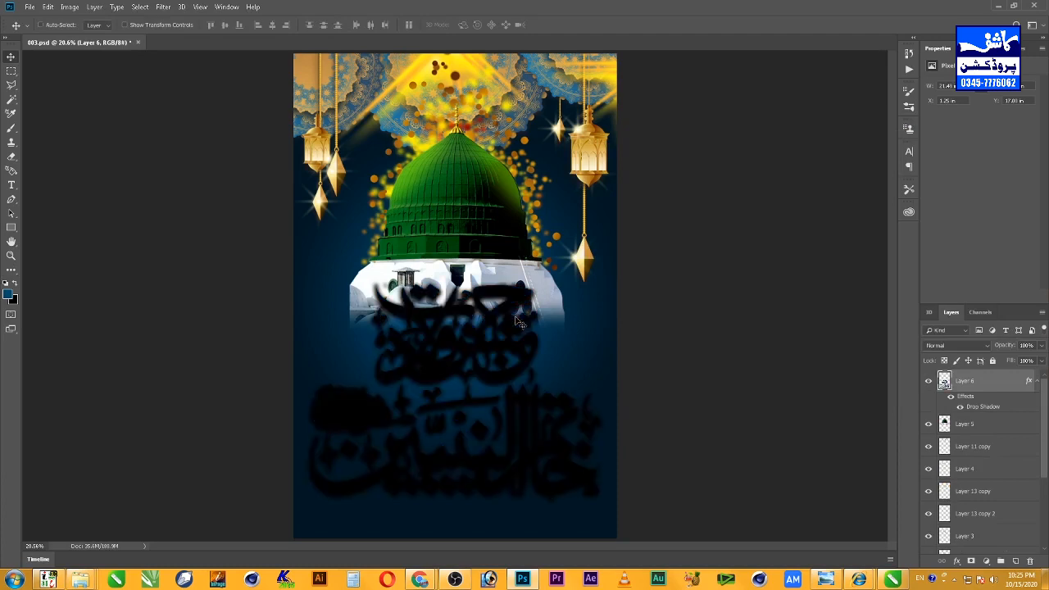
left_click(9, 294)
left_click(903, 102)
key("v")
key("shift+alt+BackSpace")
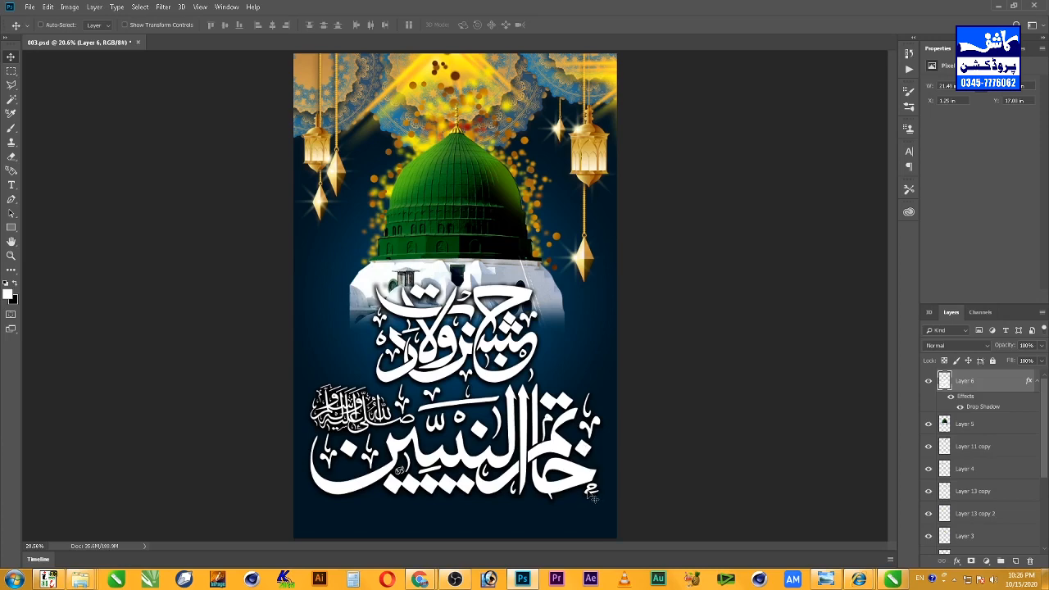
key("ctrl+s")
Step: Open the file 002.psd from the PSDs folder
key("ctrl+o")
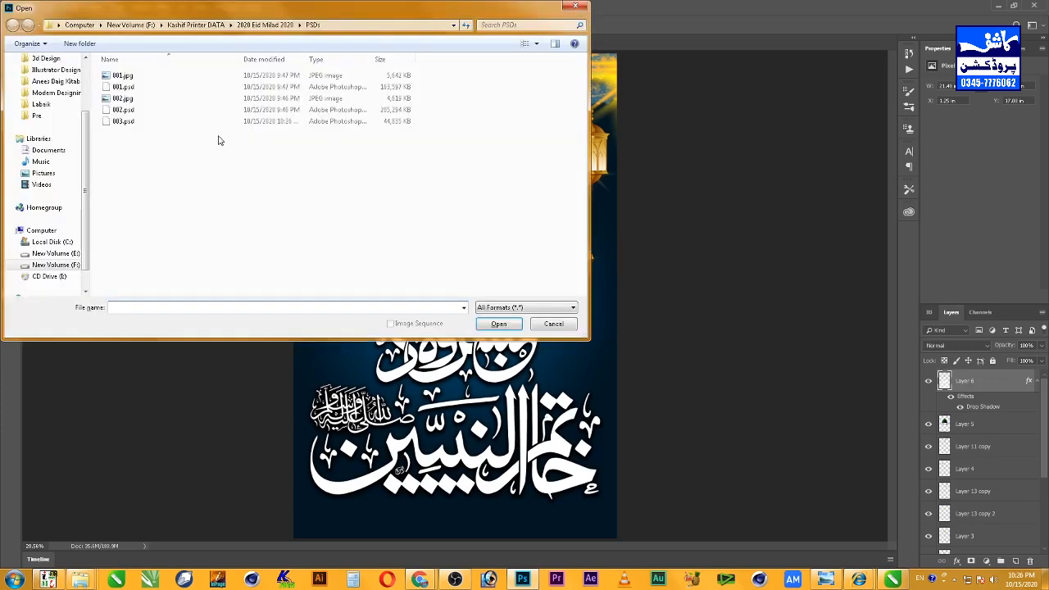
left_click(549, 325)
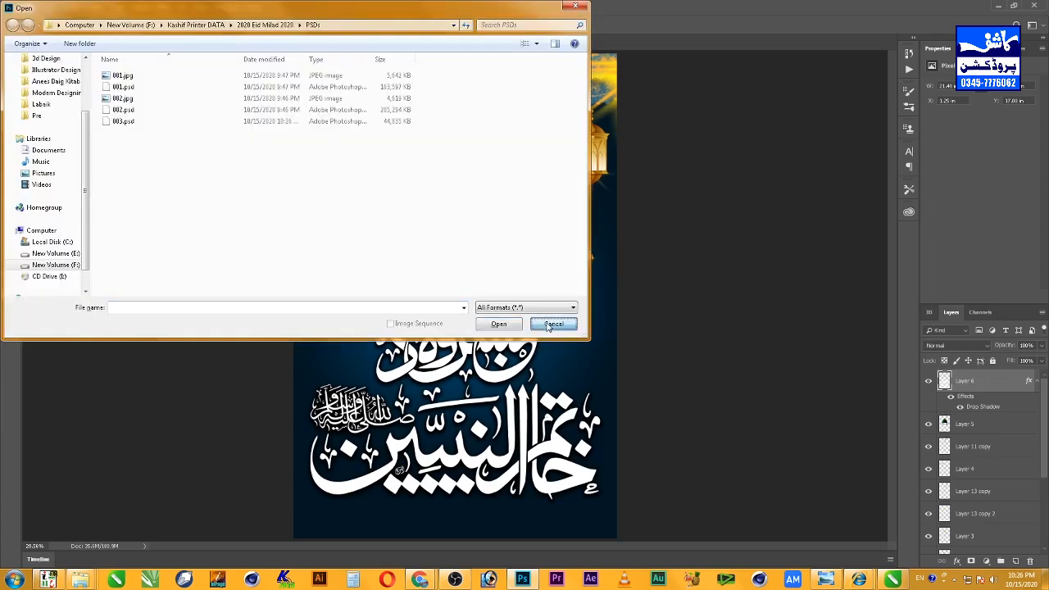
left_click(123, 110)
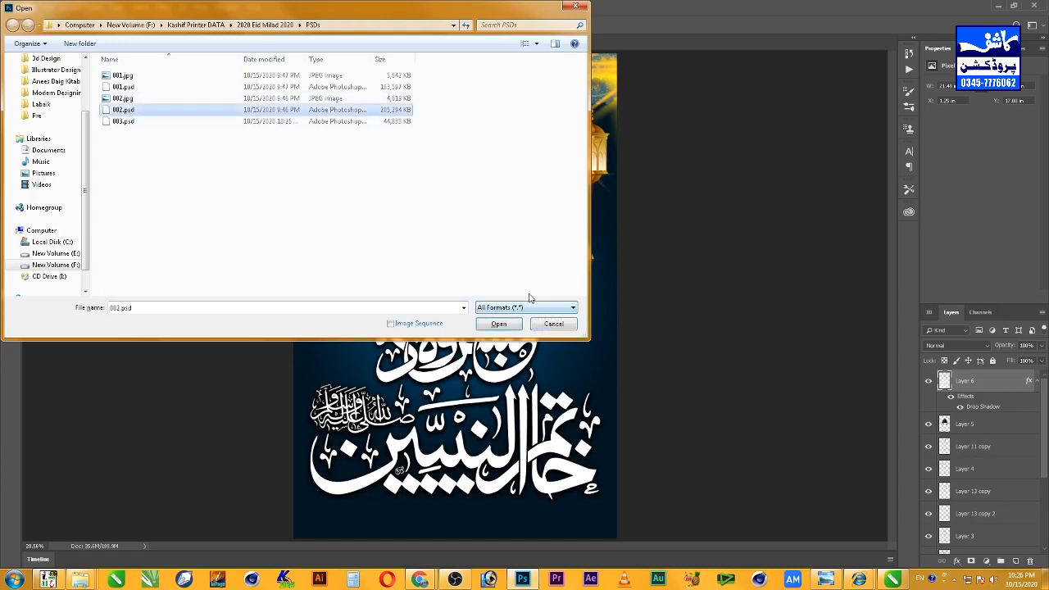
left_click(496, 324)
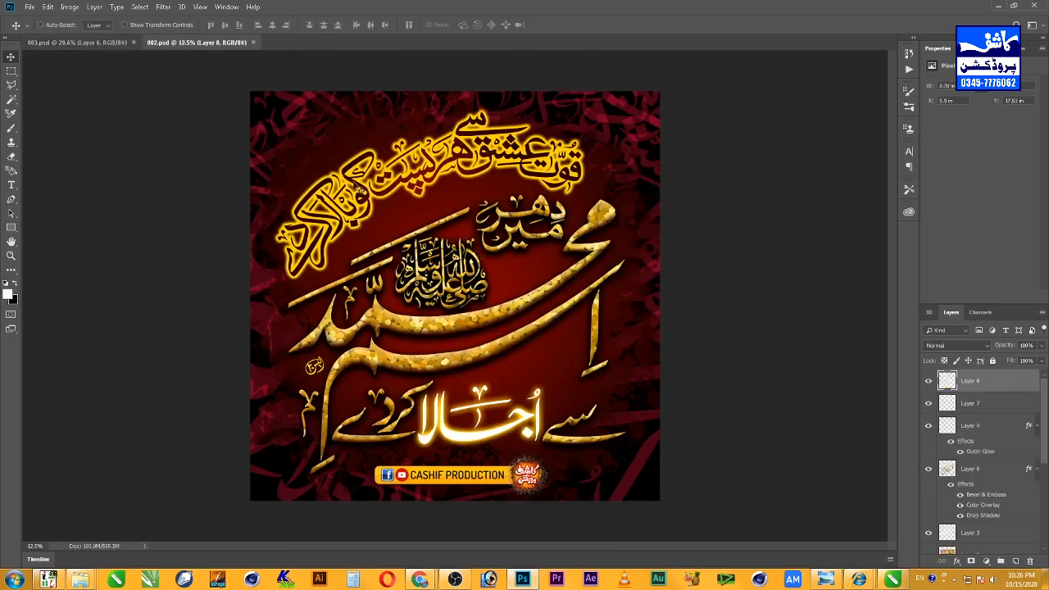
Step: Select the background layer in 003.psd and activate the Brush tool
left_click(100, 41)
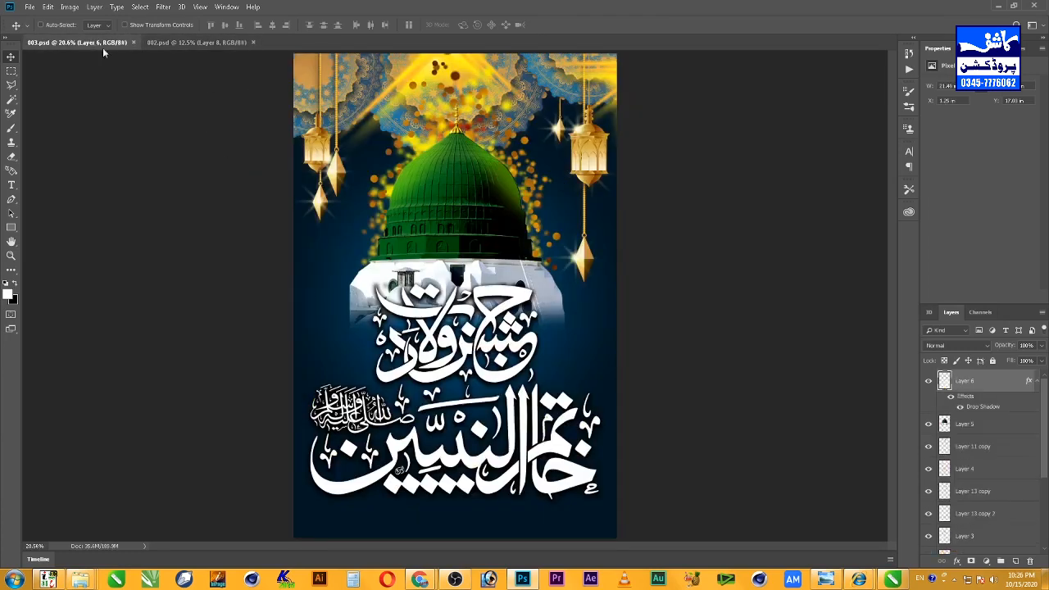
left_click(616, 349, "ctrl")
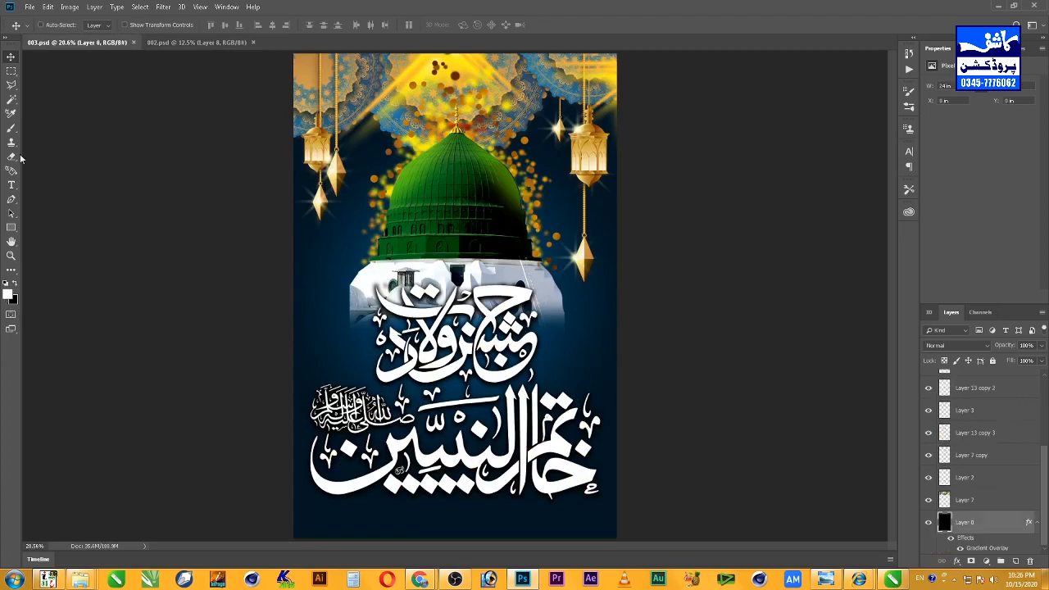
left_click(11, 128)
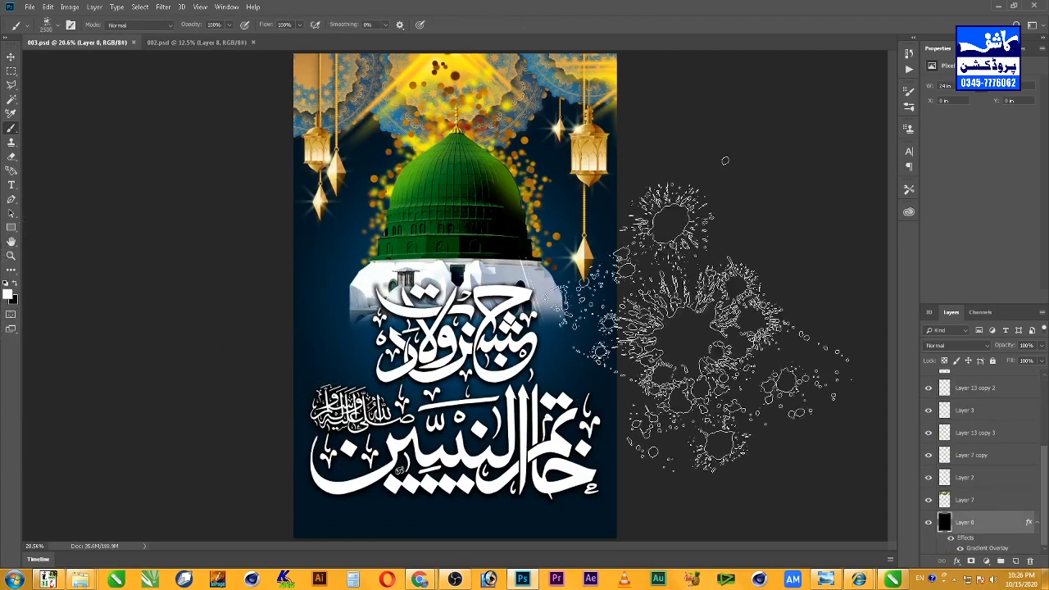
left_click(722, 361)
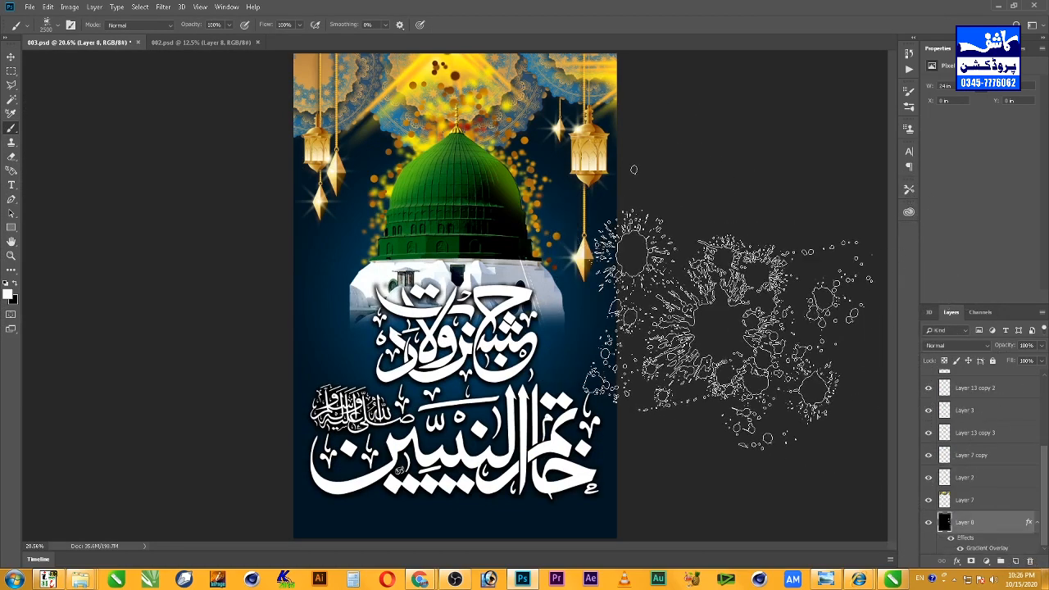
key("ctrl+alt+z")
key("ctrl+alt+z")
key("ctrl+alt+z")
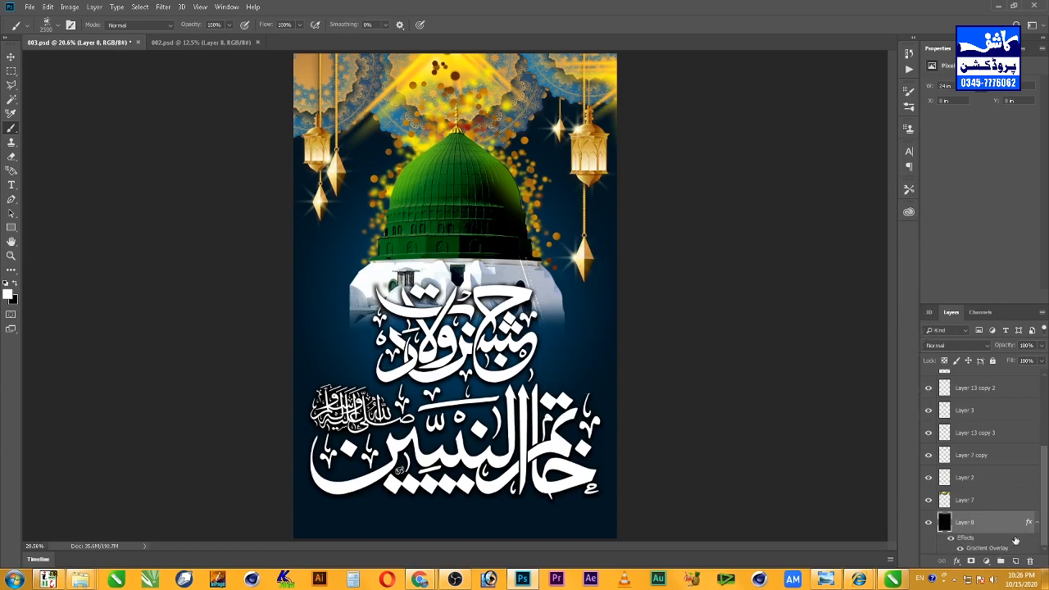
Step: Add a new layer above the background, reduce the splatter brush to 900 px and paint white splatter down the poster's right edge
left_click(1017, 562)
key("bracketleft")
key("bracketleft")
key("bracketleft")
key("bracketleft")
key("bracketleft")
key("bracketleft")
key("bracketleft")
key("bracketleft")
key("bracketleft")
key("bracketleft")
key("bracketleft")
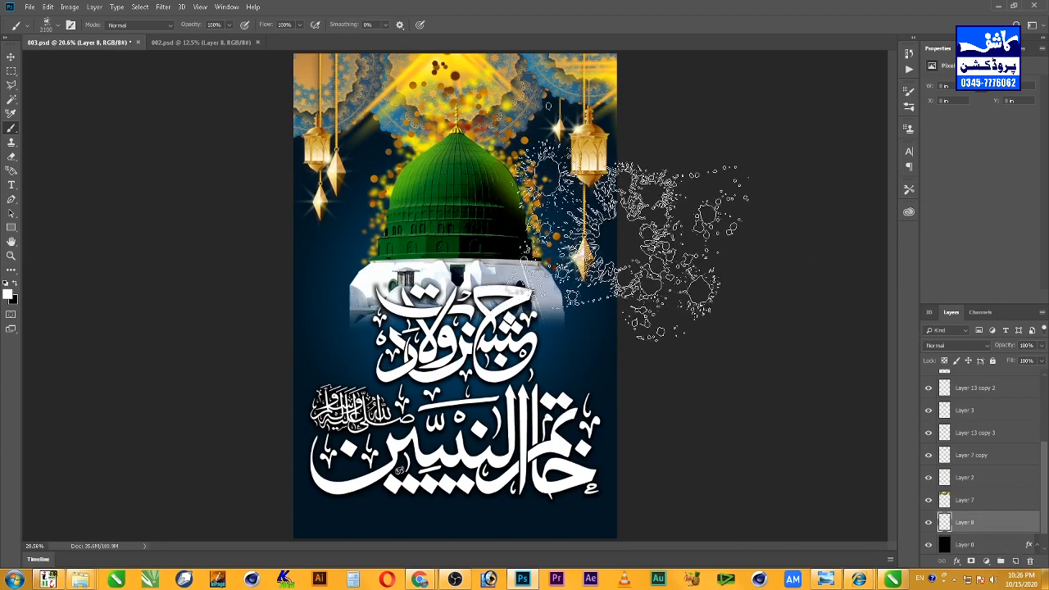
mouse_move(623, 164)
left_mouse_down()
mouse_move(631, 443)
mouse_move(707, 480)
left_mouse_up()
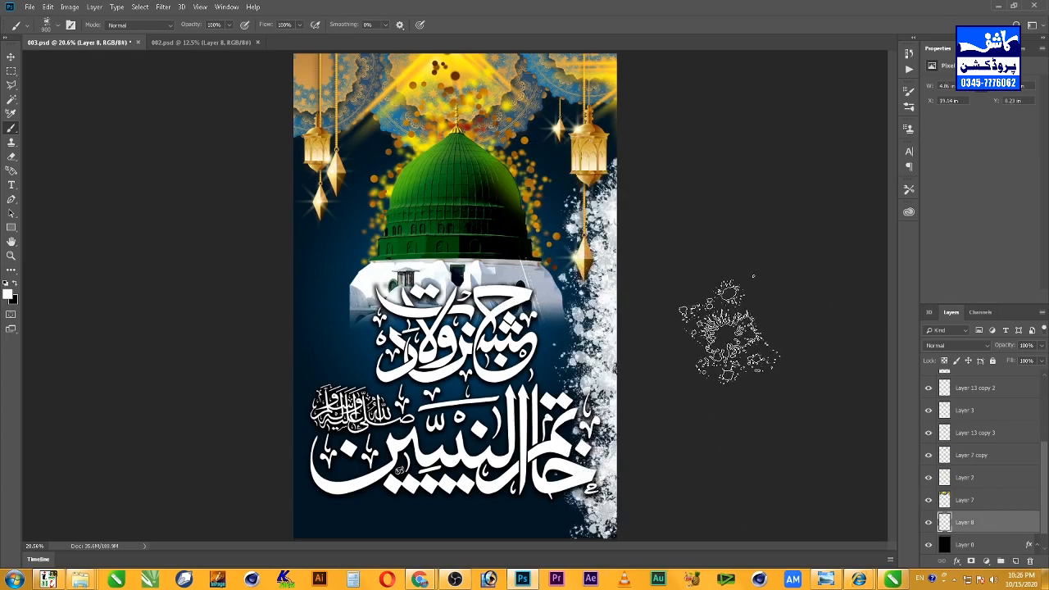
Step: Shift the right-edge splatter outward and rotate it about −5° so it hugs the poster's edge below the lantern
key("v")
left_click_drag(610, 304, 635, 300)
key("ctrl+t")
left_click_drag(689, 252, 659, 146)
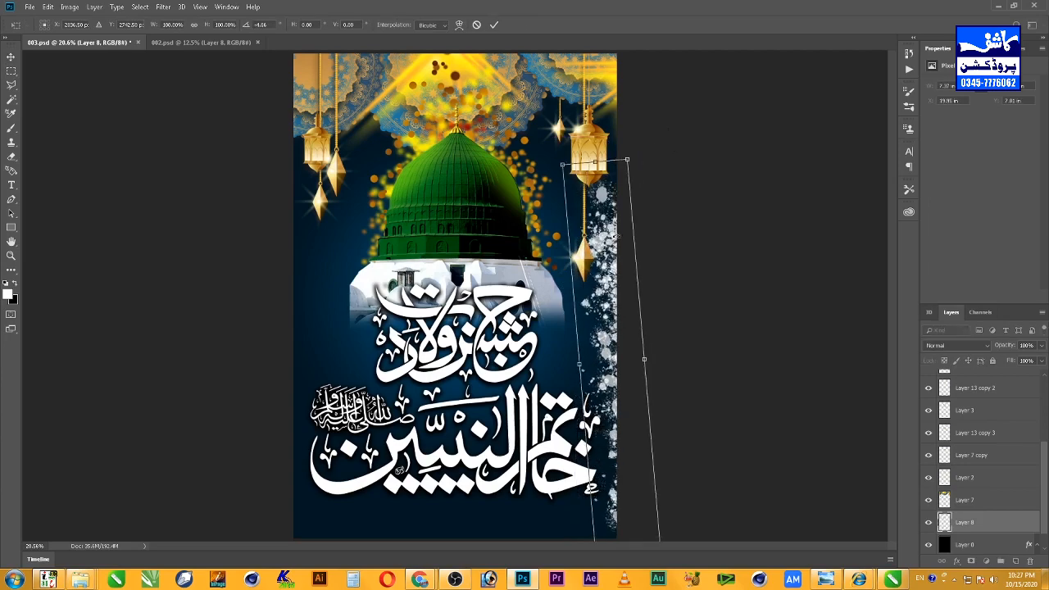
mouse_move(615, 236)
left_mouse_down()
mouse_move(615, 222)
mouse_move(610, 240)
left_mouse_up()
key("Return")
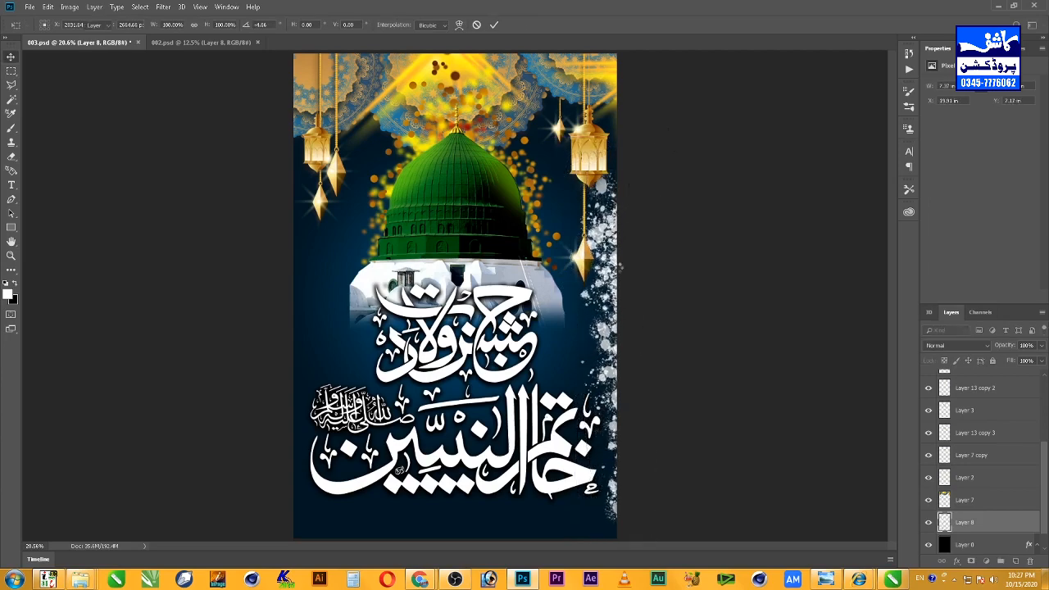
left_click_drag(616, 379, 616, 390)
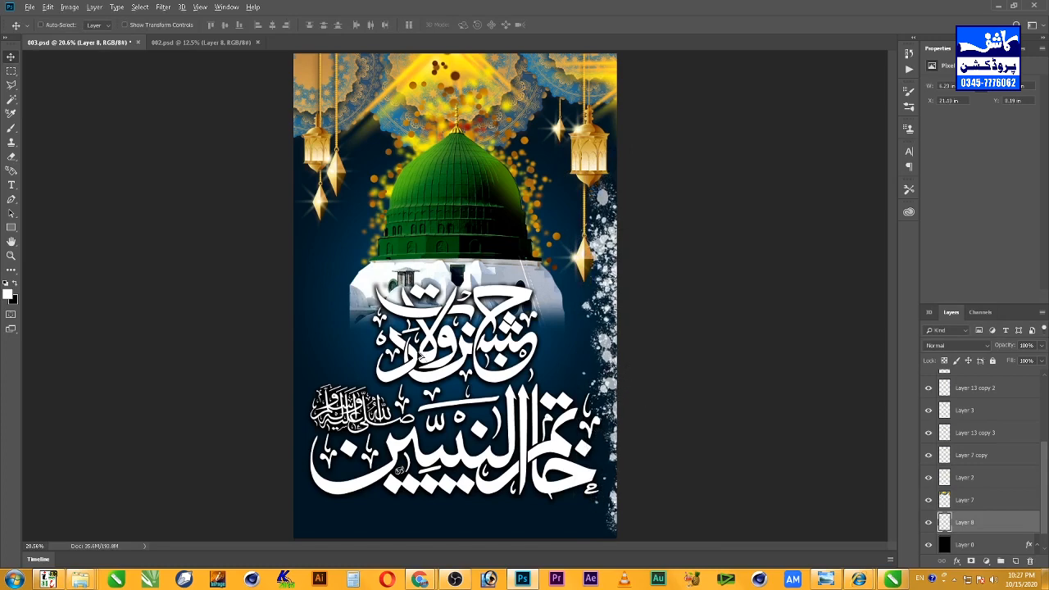
left_click(12, 129)
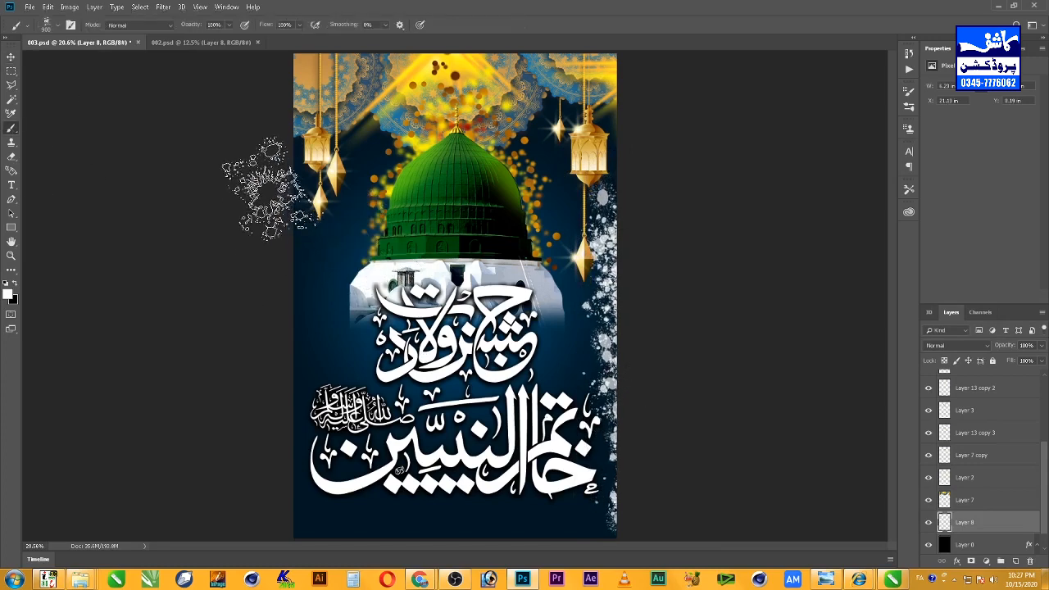
mouse_move(268, 191)
left_mouse_down()
mouse_move(268, 291)
mouse_move(241, 468)
mouse_move(241, 410)
left_mouse_up()
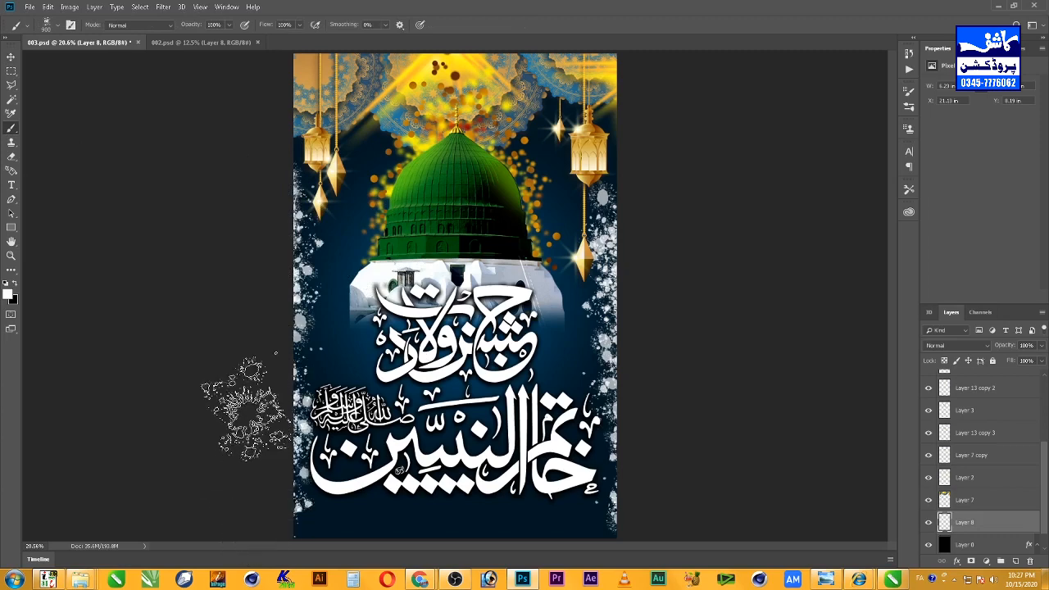
key("v")
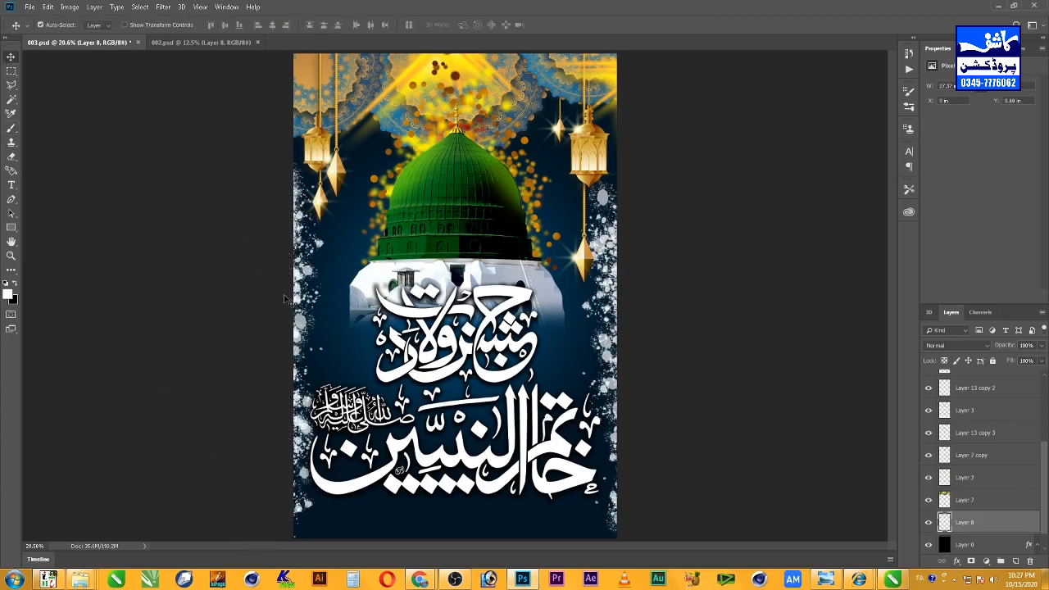
mouse_move(301, 348)
left_mouse_down()
mouse_move(310, 354)
mouse_move(299, 354)
left_mouse_up()
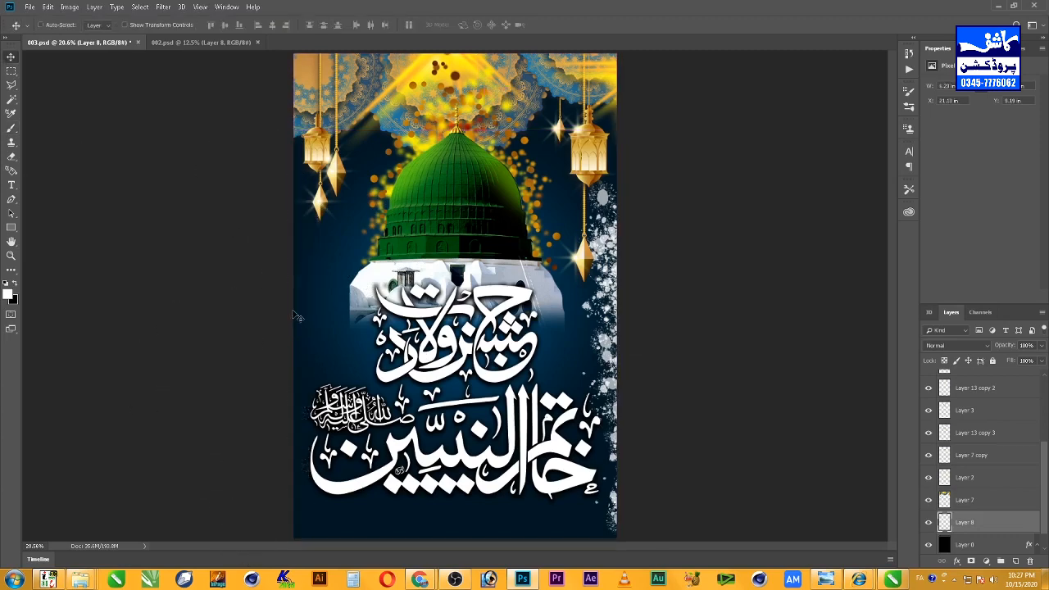
Step: Add another new layer and paint white splatter down the poster's left edge with the same brush
left_click(1017, 560)
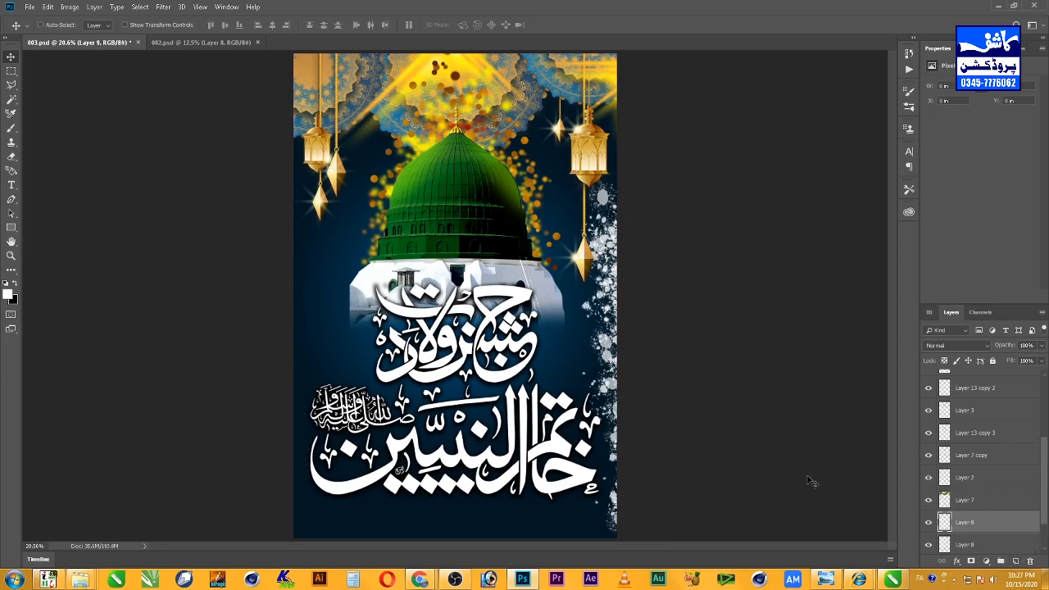
key("b")
left_click_drag(274, 181, 273, 529)
Step: Rotate the left-edge splatter about 2.5° and move it partly off the canvas so only its inner side shows
key("ctrl+t")
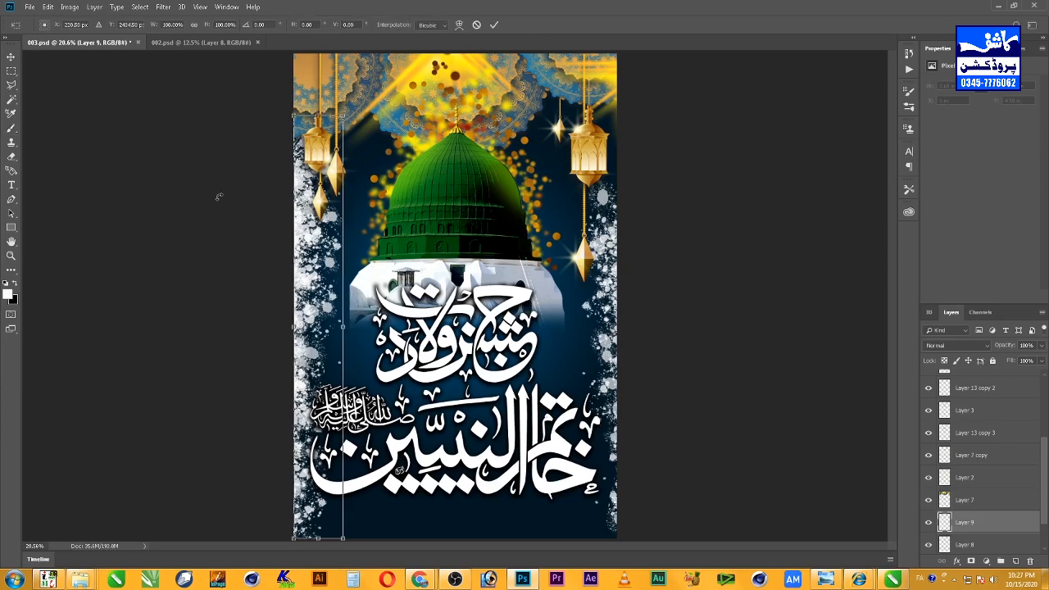
left_click_drag(241, 119, 241, 210)
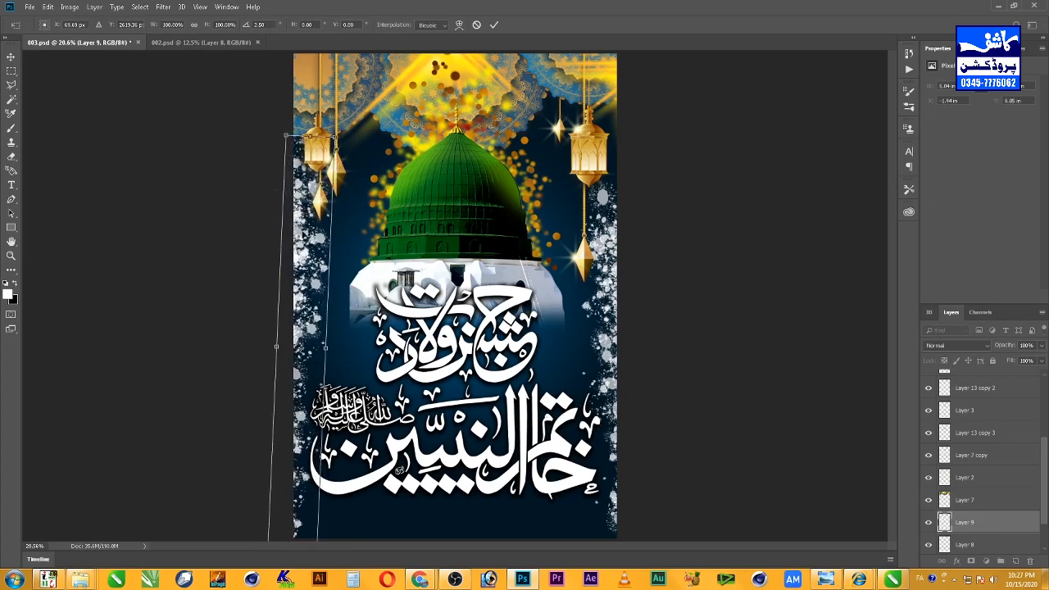
key("Return")
key("b")
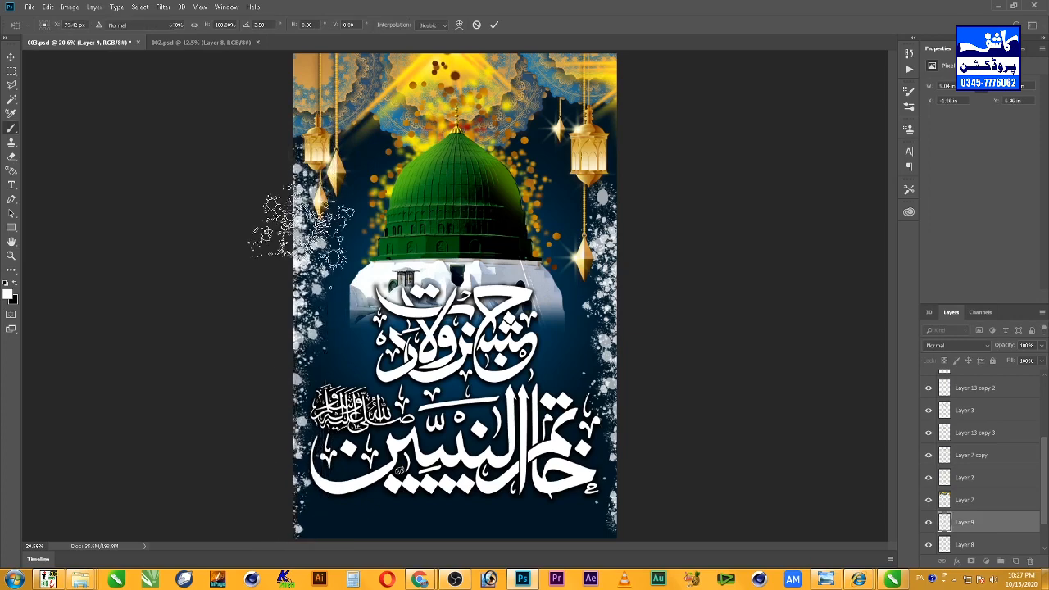
key("v")
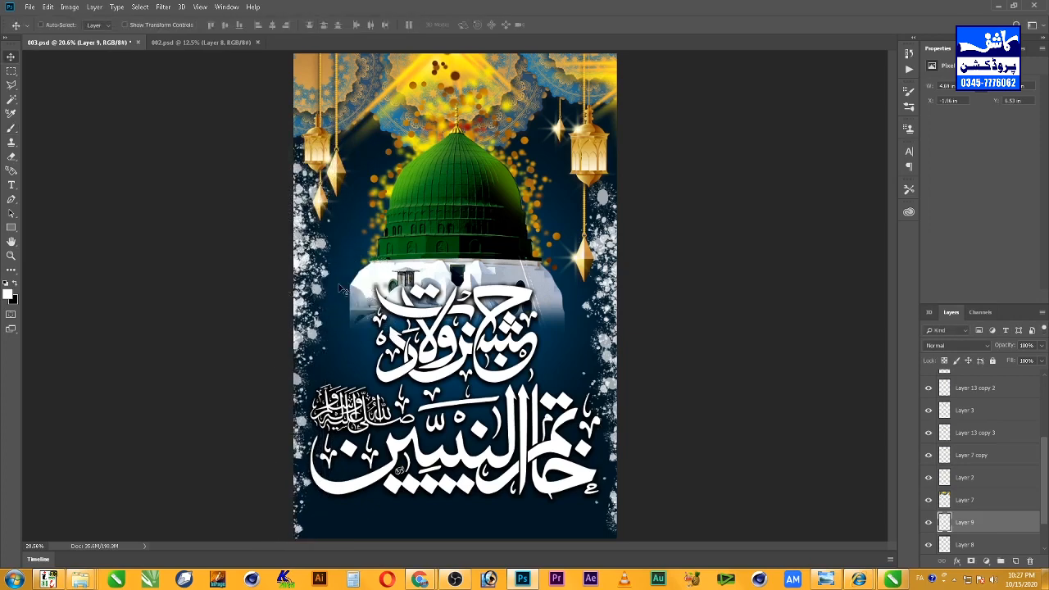
Step: Recolor the left and right splatter layers black
left_click(15, 301)
left_click(906, 104)
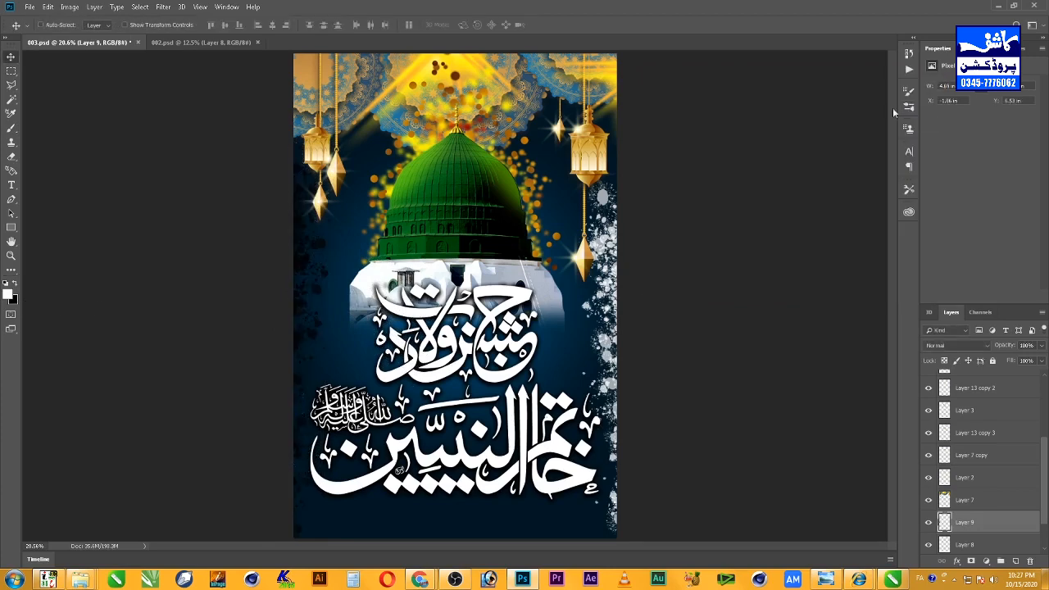
left_click(971, 545)
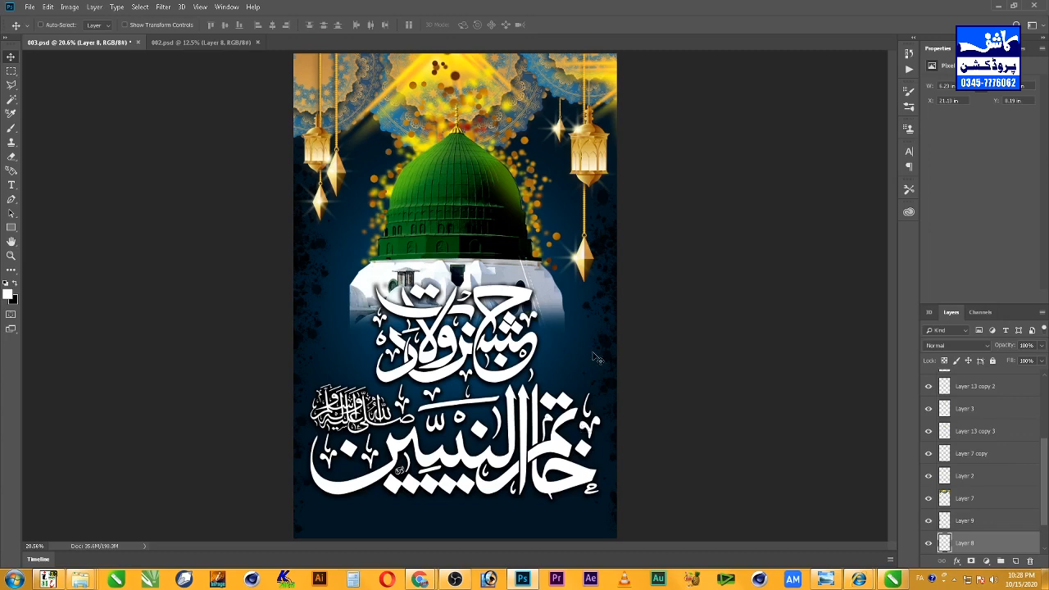
Step: Add a new layer above the right-edge splatter layer and raise it one level for more white splatter
scroll(1041, 541, "down", 1)
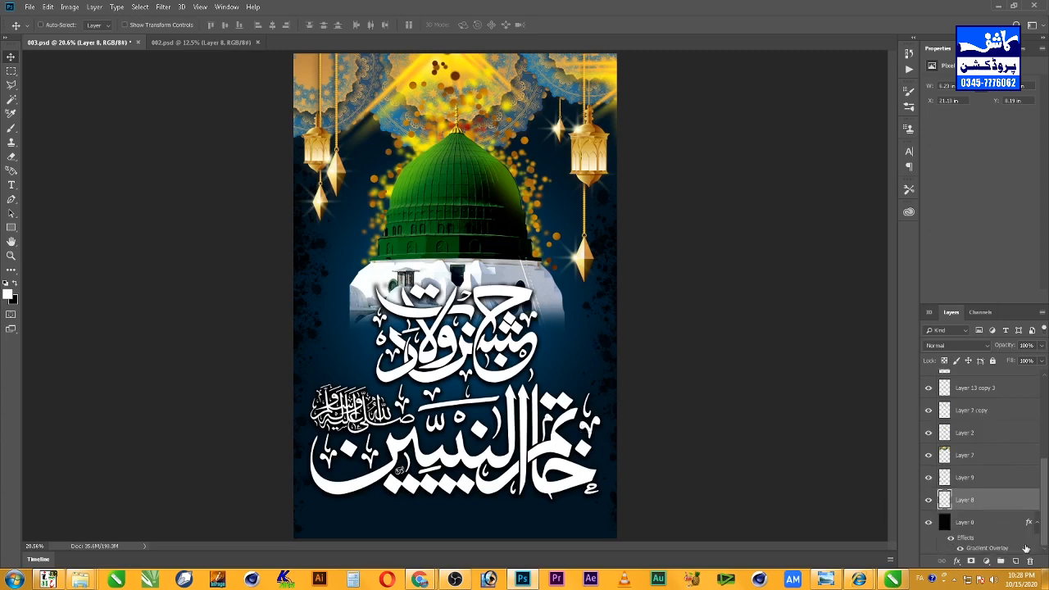
left_click(1017, 561)
key("ctrl+]")
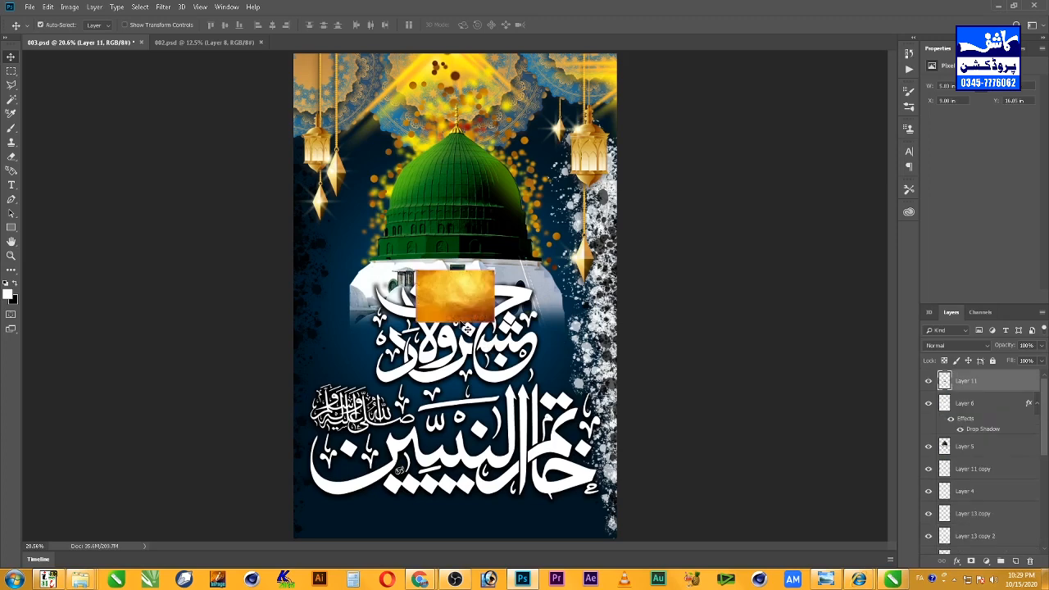
Step: Enlarge the gold texture to about 17 inches wide and rotate it −90° into portrait orientation
key("ctrl+t")
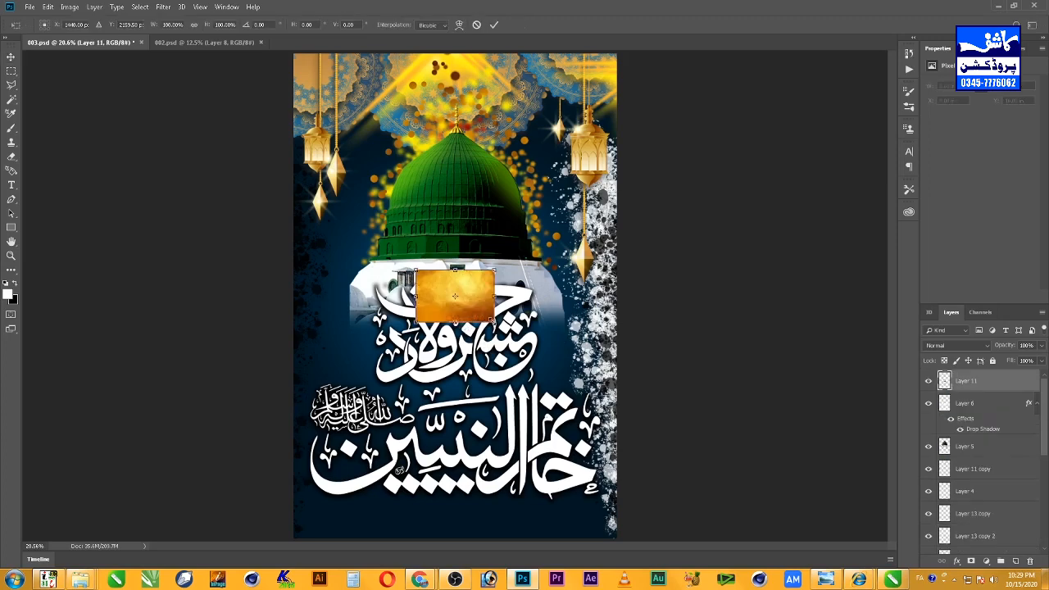
left_click_drag(491, 321, 567, 370)
double_click(504, 309)
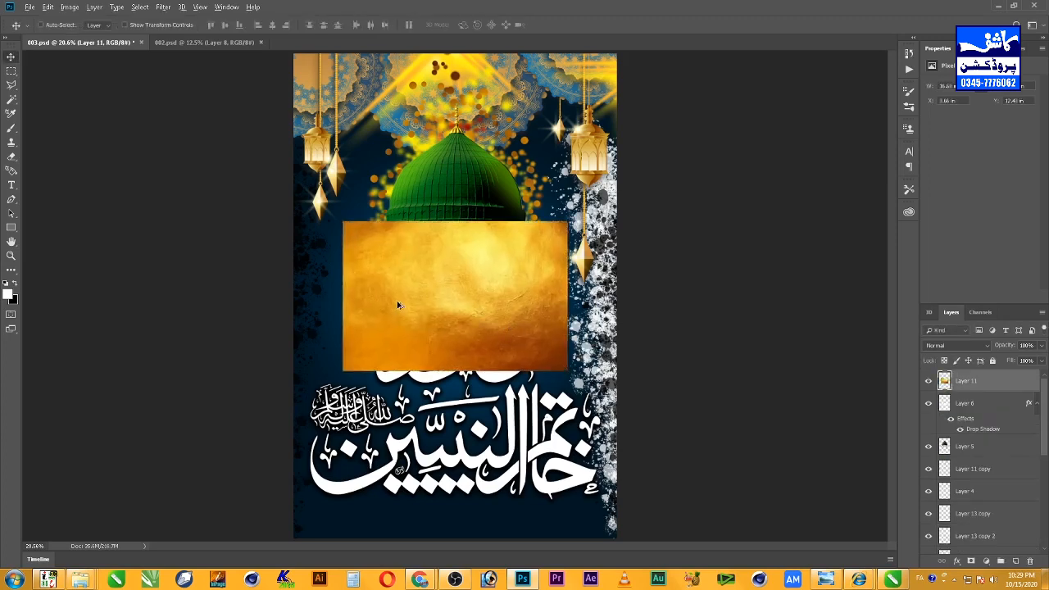
key("ctrl+t")
left_click_drag(496, 411, 557, 269)
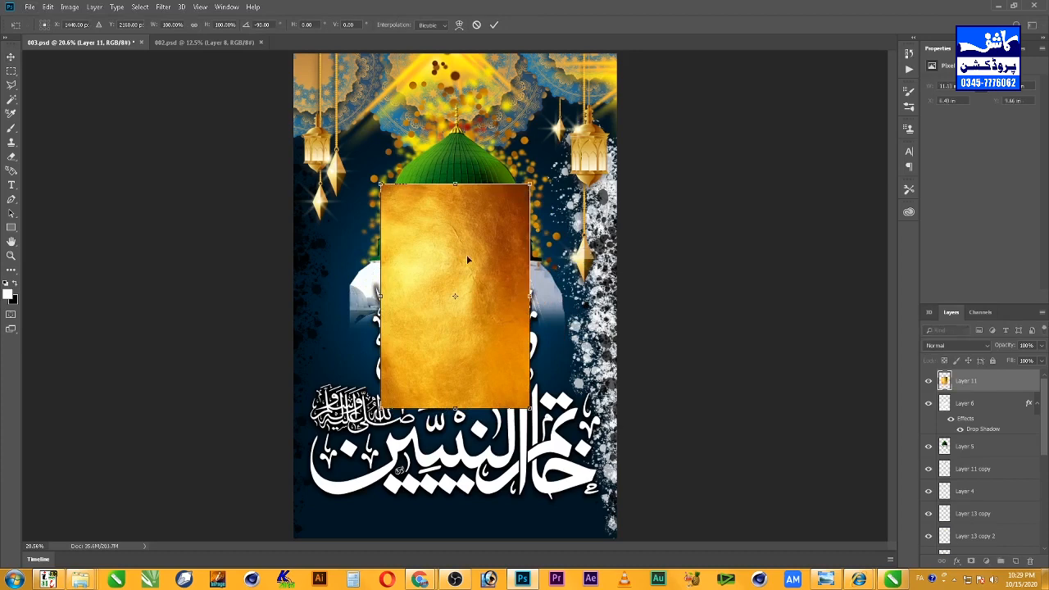
double_click(464, 281)
Step: Stack a copy of the gold texture above the original and select a rectangular band across their seam
left_click_drag(466, 378, 461, 308)
key("m")
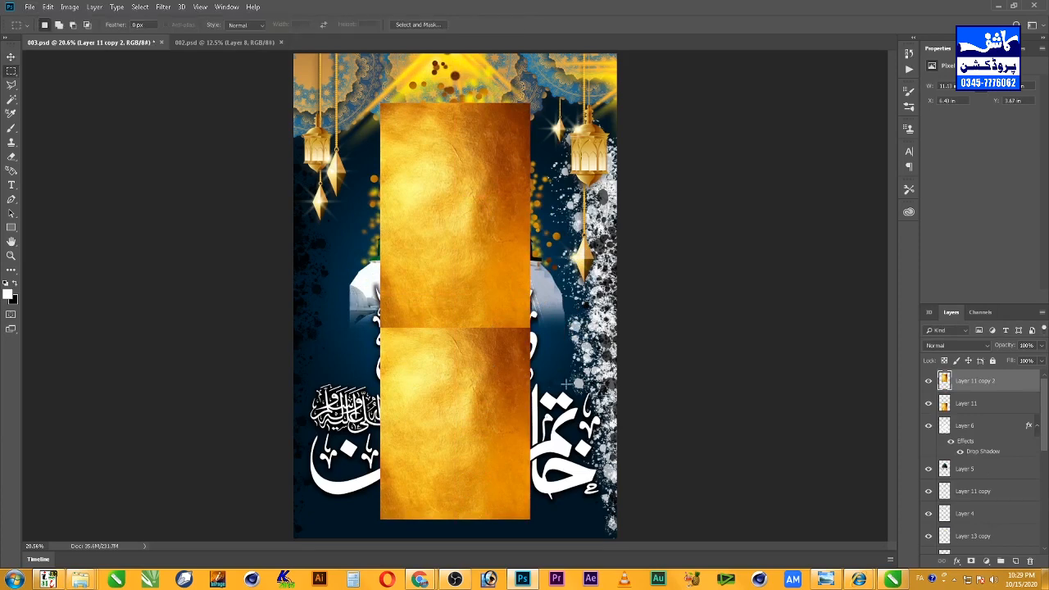
left_click_drag(569, 383, 342, 314)
key("shift+F6")
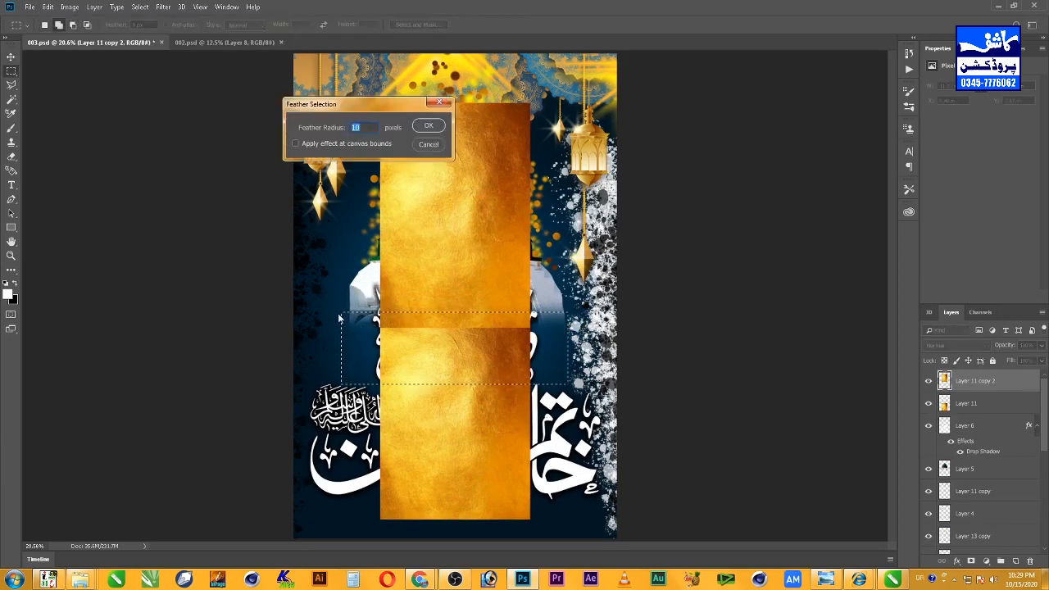
key("Return")
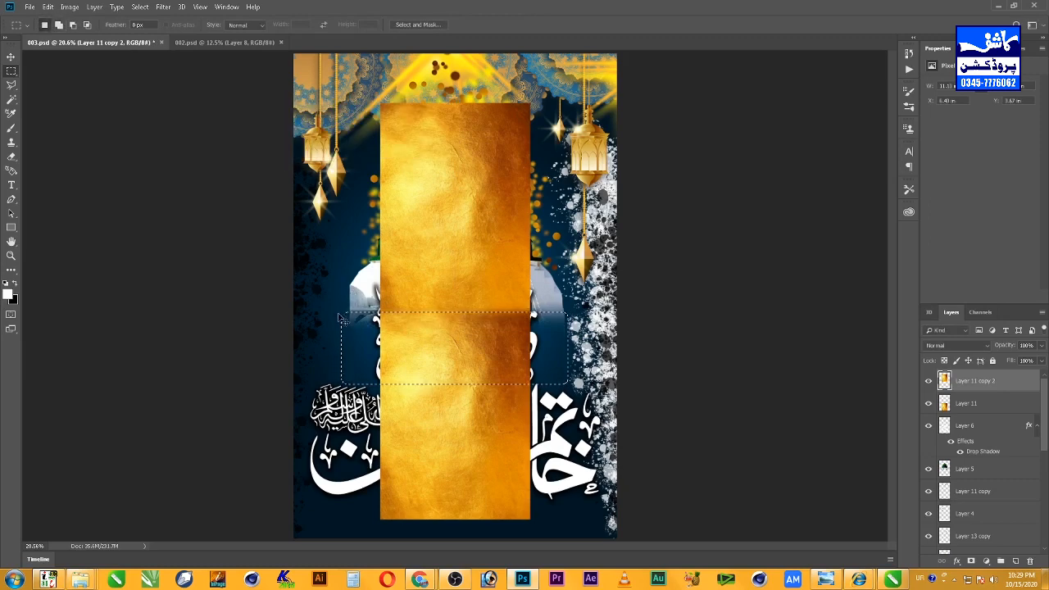
key("ctrl+z")
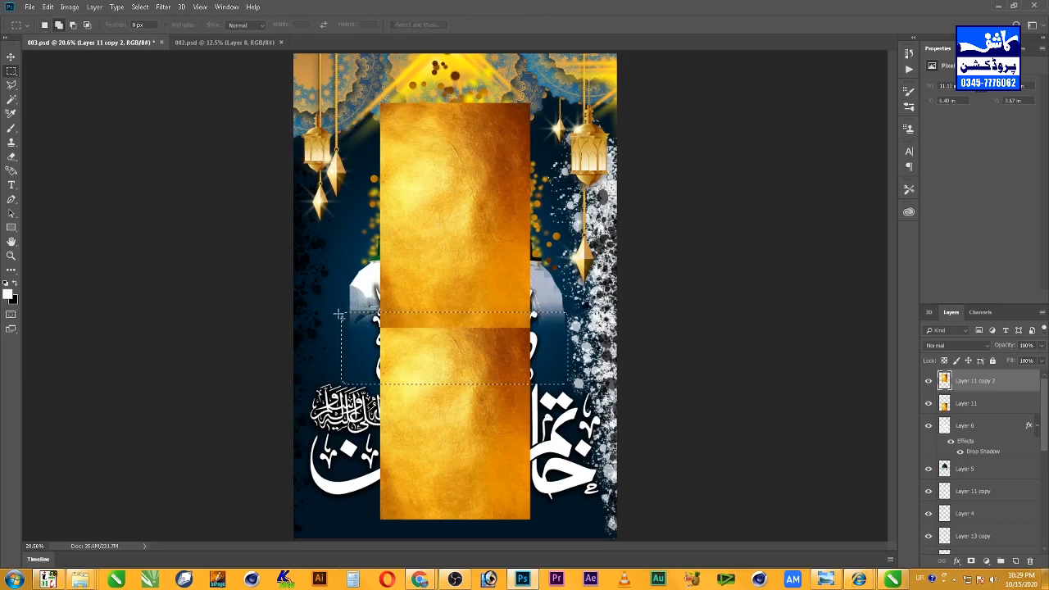
Step: Feather the selected band, delete it from the texture copy to soften the seam, deselect and shift the copy slightly downward
key("shift+F6")
key("Return")
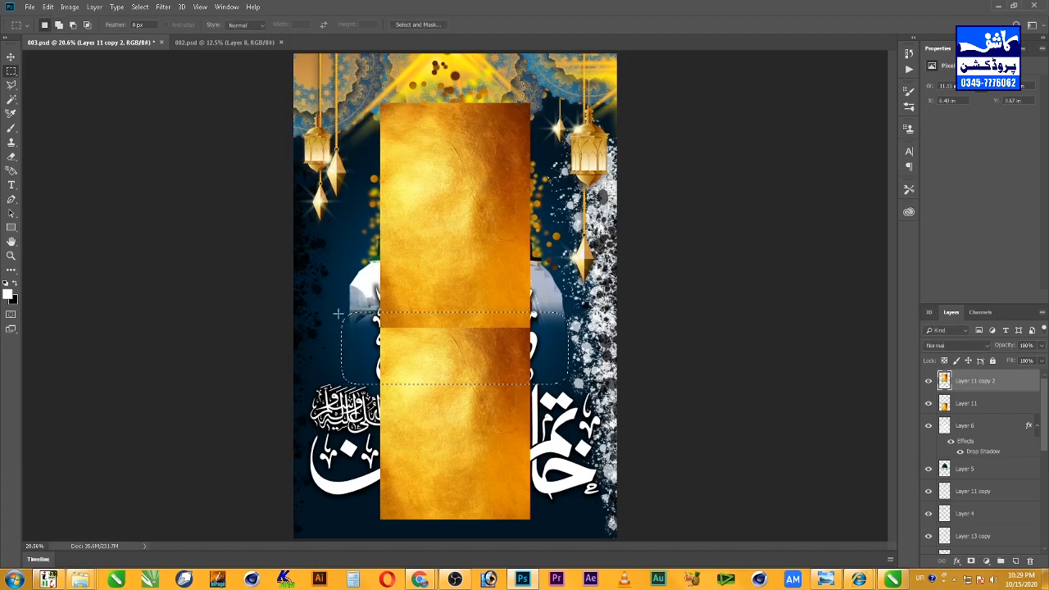
key("Delete")
key("ctrl+d")
key("v")
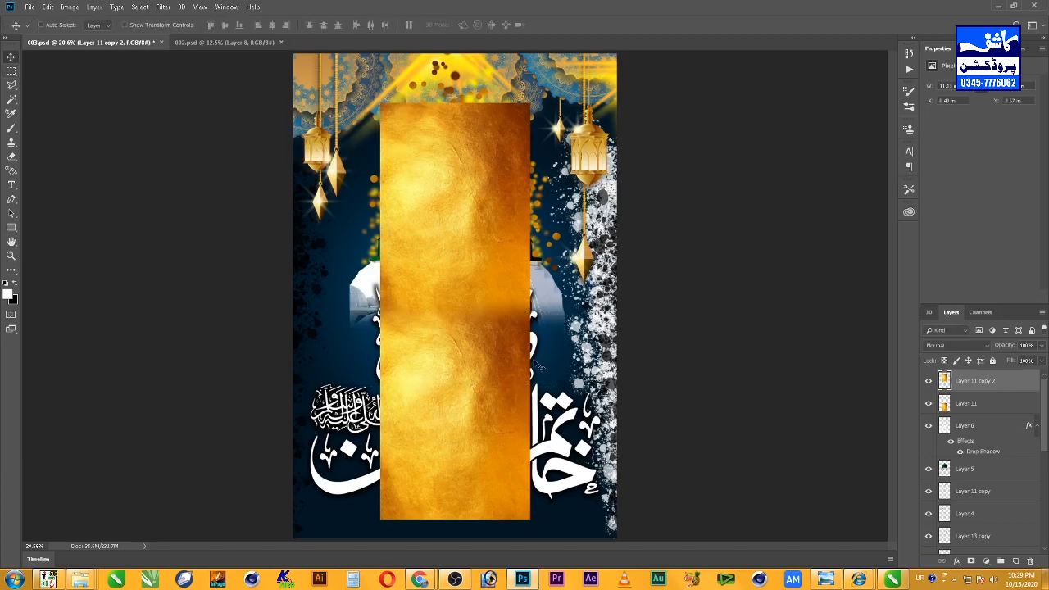
left_click_drag(494, 251, 490, 282)
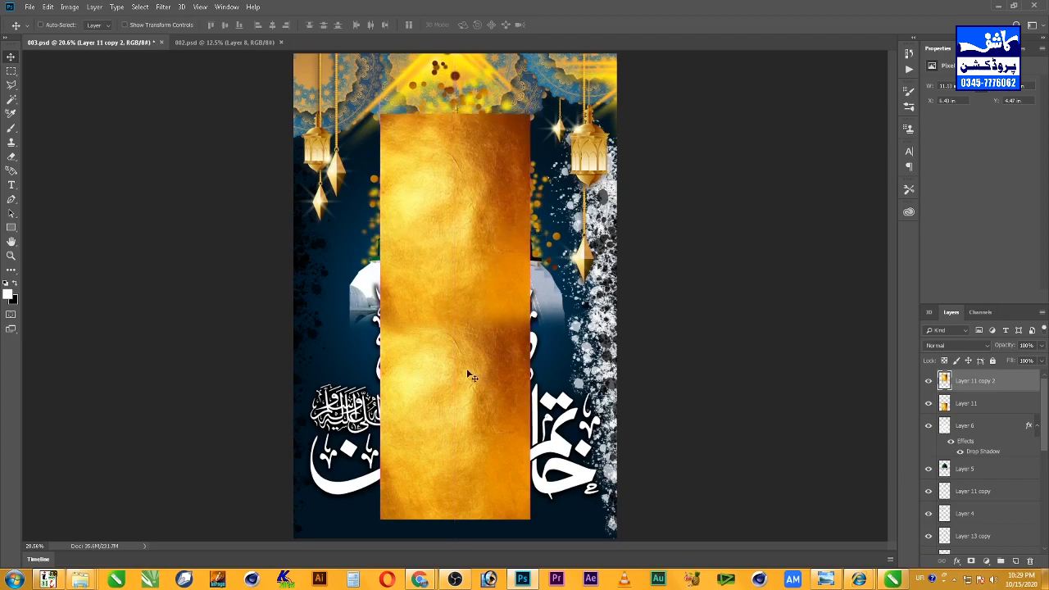
left_click_drag(484, 385, 492, 396)
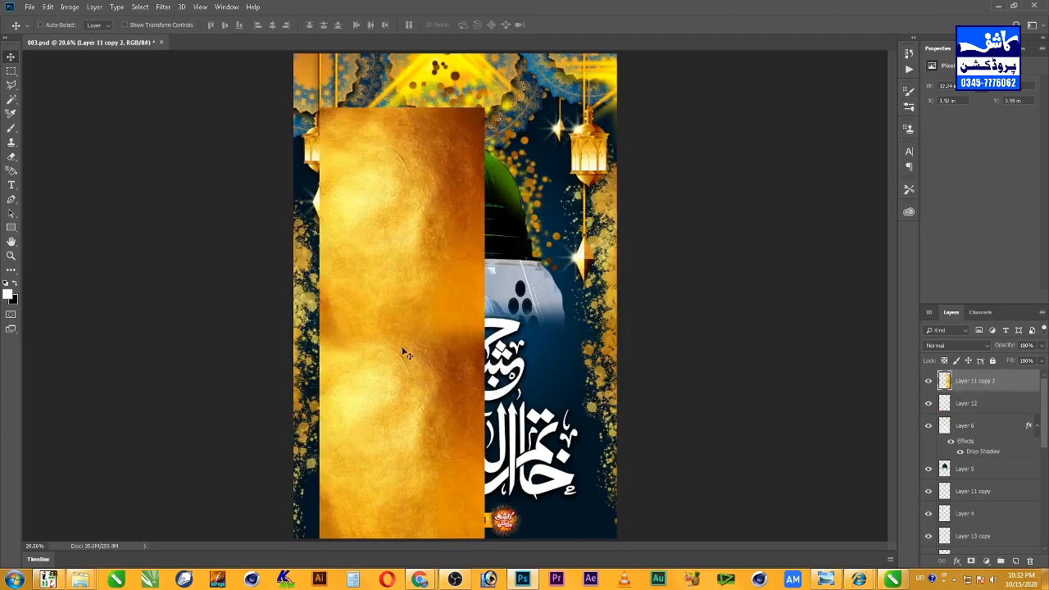
Step: Rotate the gold texture −90° to landscape and fit it across the poster's width over the calligraphy area
key("ctrl+t")
left_click_drag(528, 381, 417, 280)
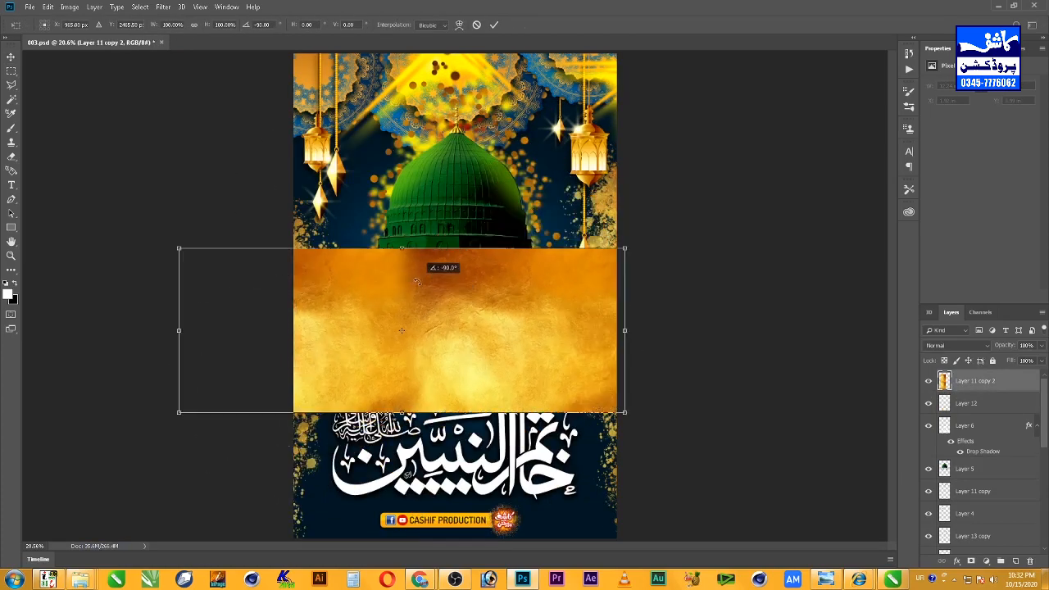
left_click_drag(483, 344, 502, 374)
key("Return")
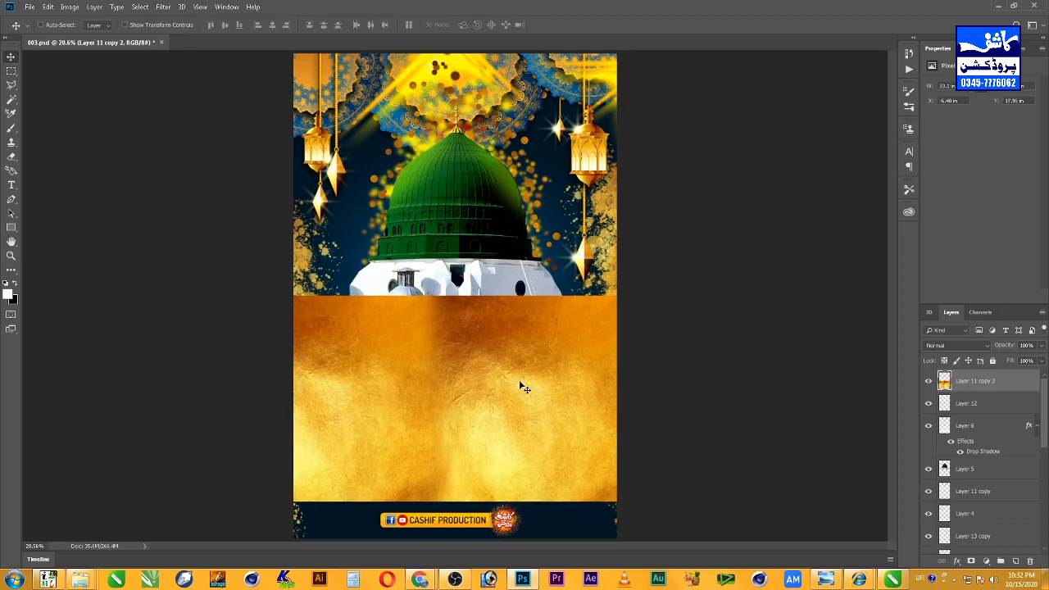
Step: Send the gold texture layer down behind the calligraphy and dome, directly above Layer 4
key("ctrl+bracketleft")
key("ctrl+bracketleft")
key("ctrl+bracketleft")
key("ctrl+bracketleft")
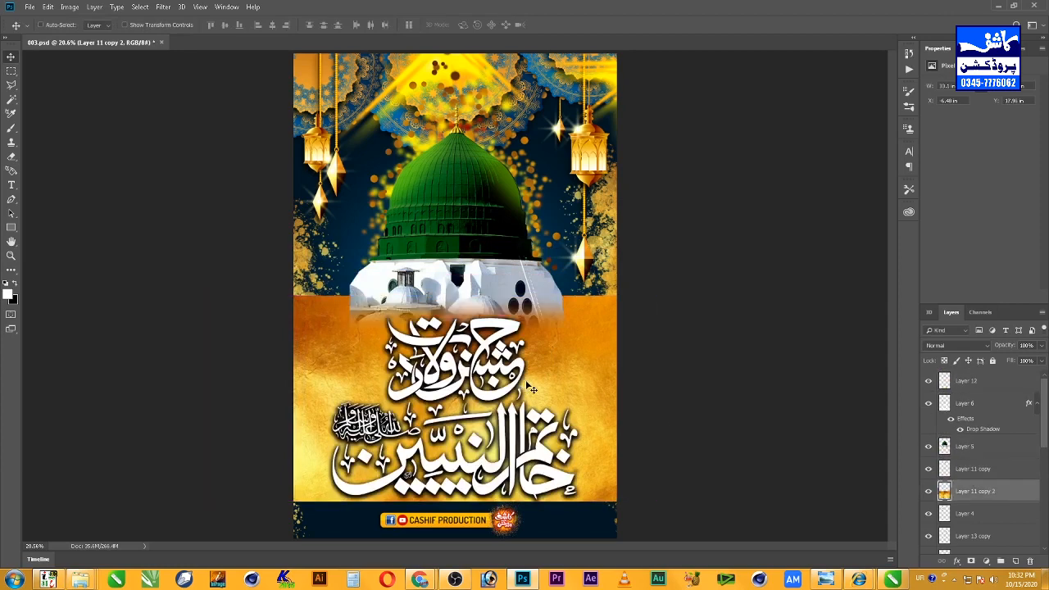
Step: Select the gold texture layer behind the calligraphy and stretch its bottom edge slightly down toward the footer logo
right_click(490, 393)
left_click(508, 402)
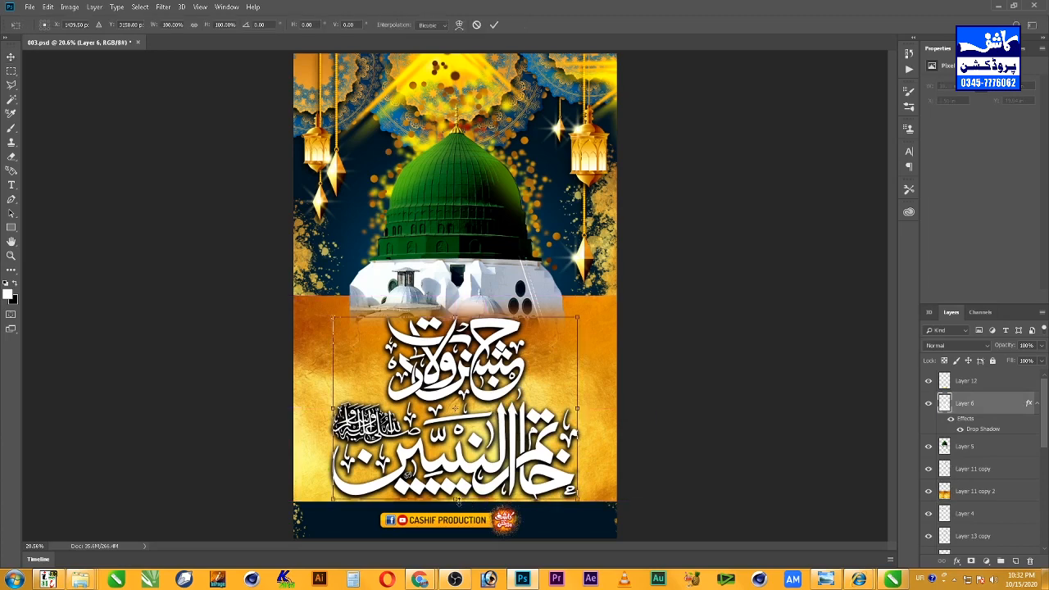
right_click(587, 480)
left_click(623, 473)
key("ctrl+t")
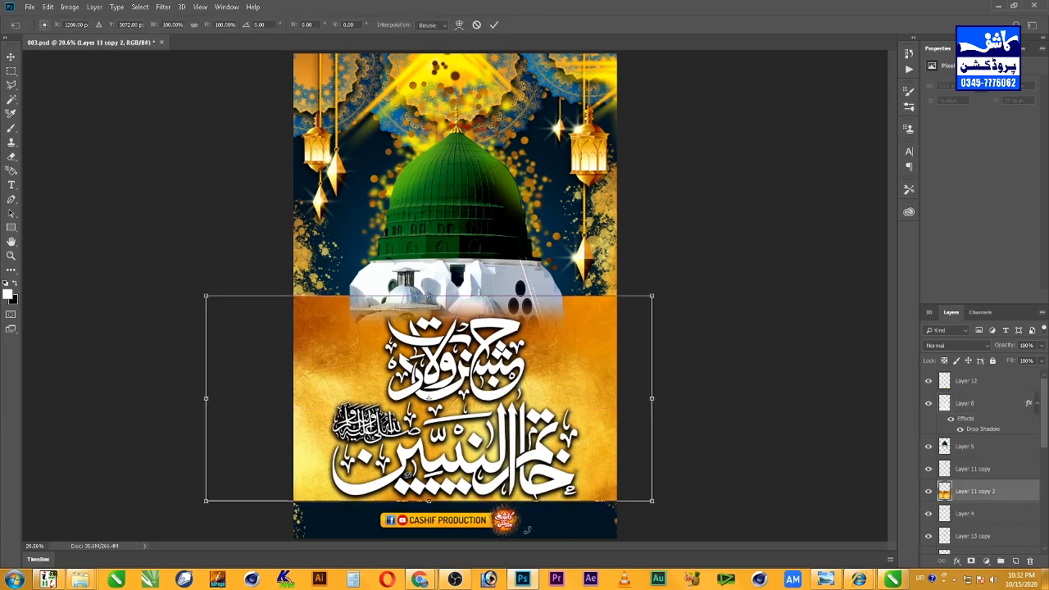
left_click_drag(431, 501, 433, 506)
key("Return")
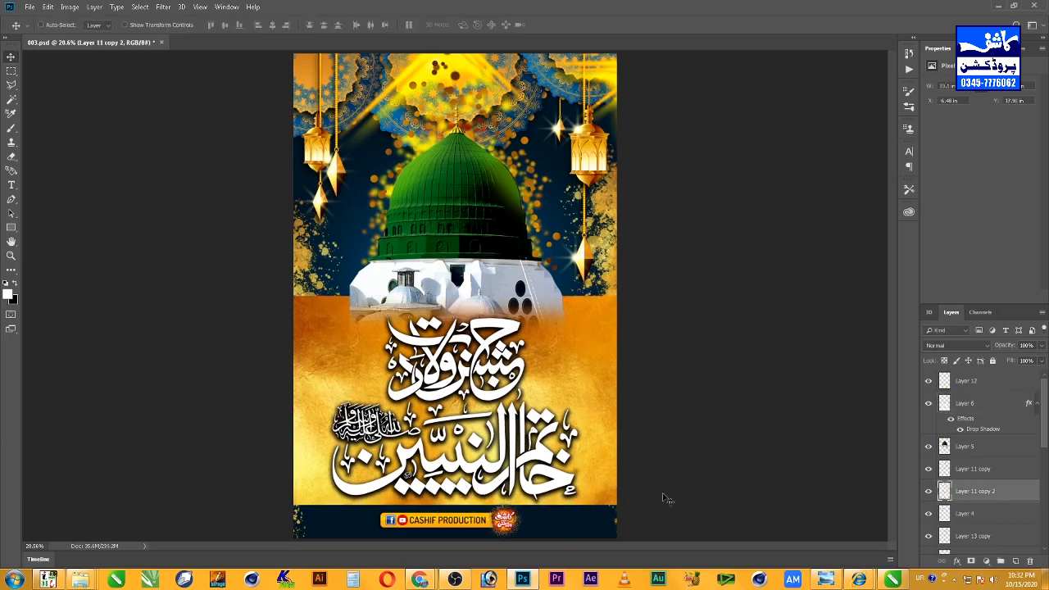
Step: Load the calligraphy's outline from Layer 6 as a selection, copy the gold texture through it to a new layer and place it above Layer 6
right_click(529, 485)
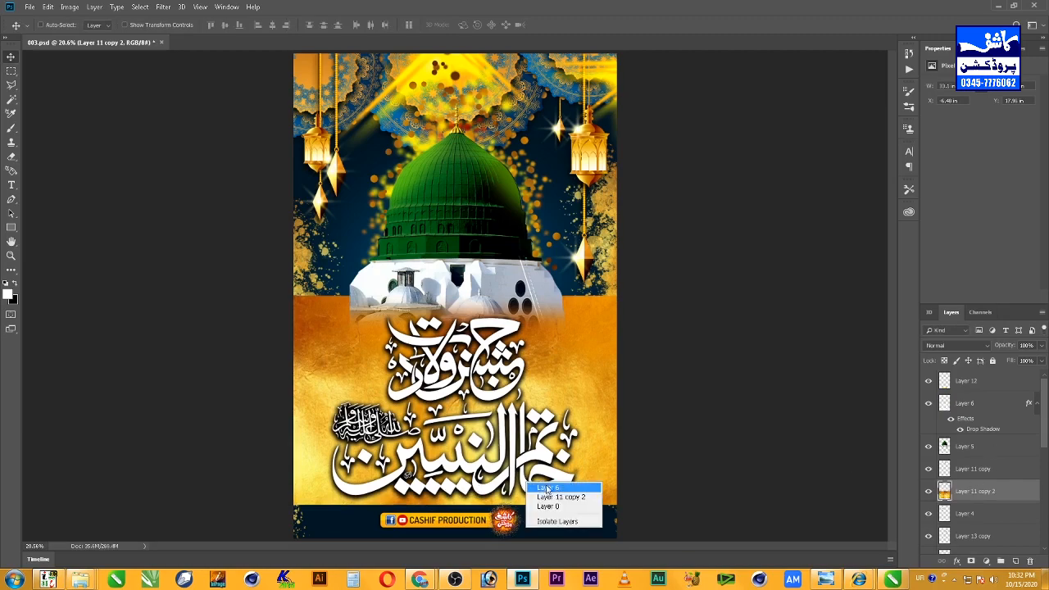
left_click(553, 490)
left_click(944, 402, "ctrl")
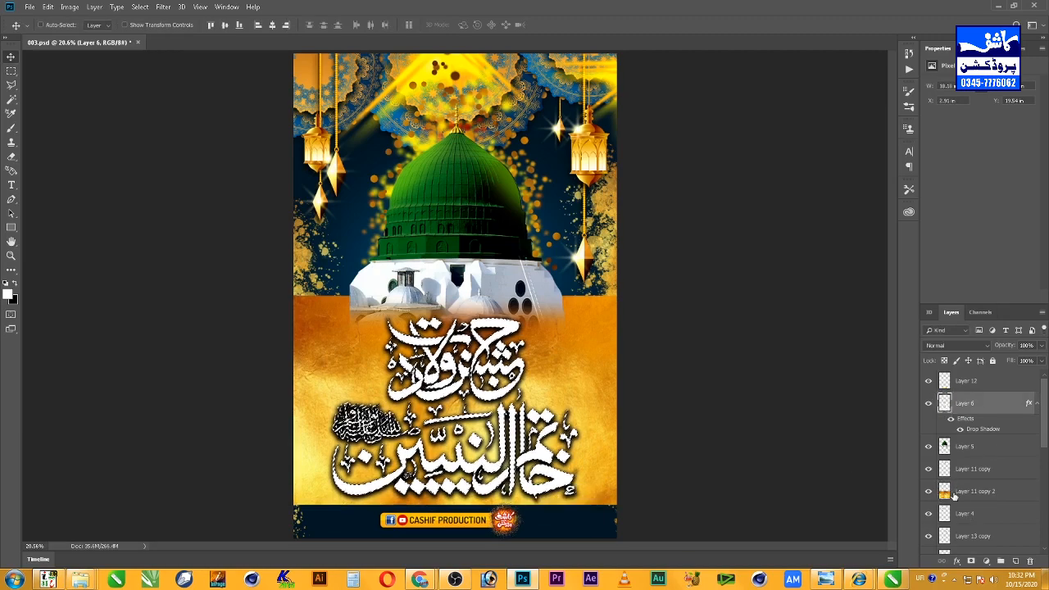
left_click(979, 492)
key("ctrl+j")
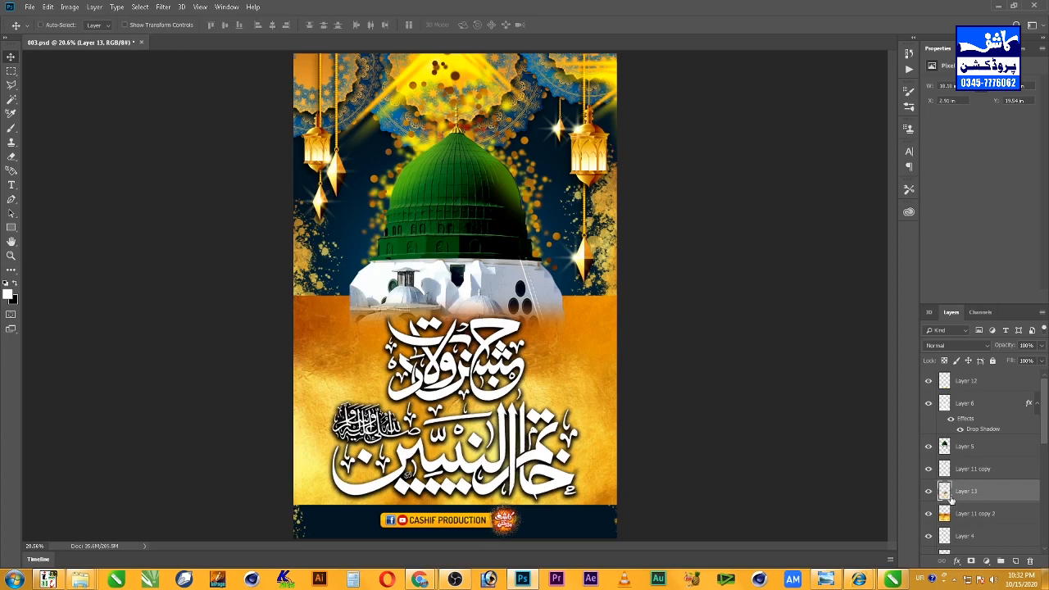
left_click_drag(945, 492, 944, 395)
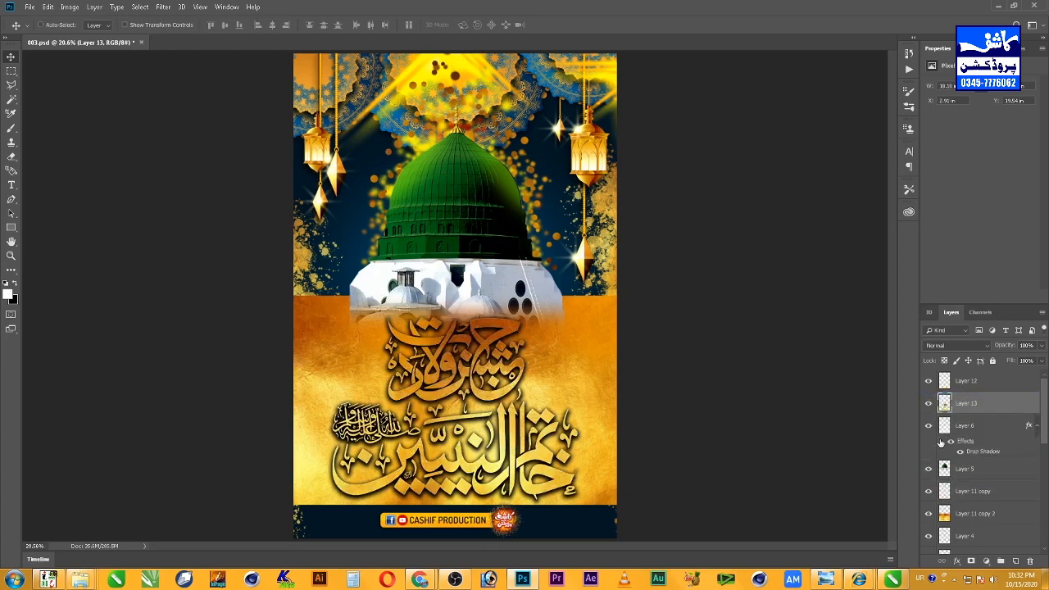
Step: Select the gold texture background layer (Layer 11 copy 2) and hide it
right_click(593, 420)
left_click(623, 390)
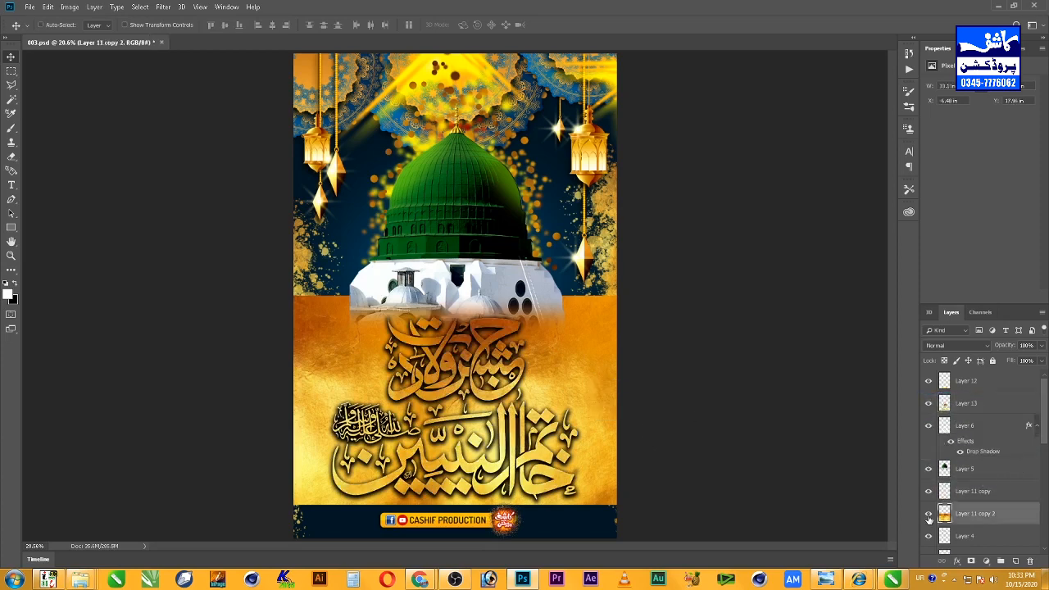
left_click(929, 515)
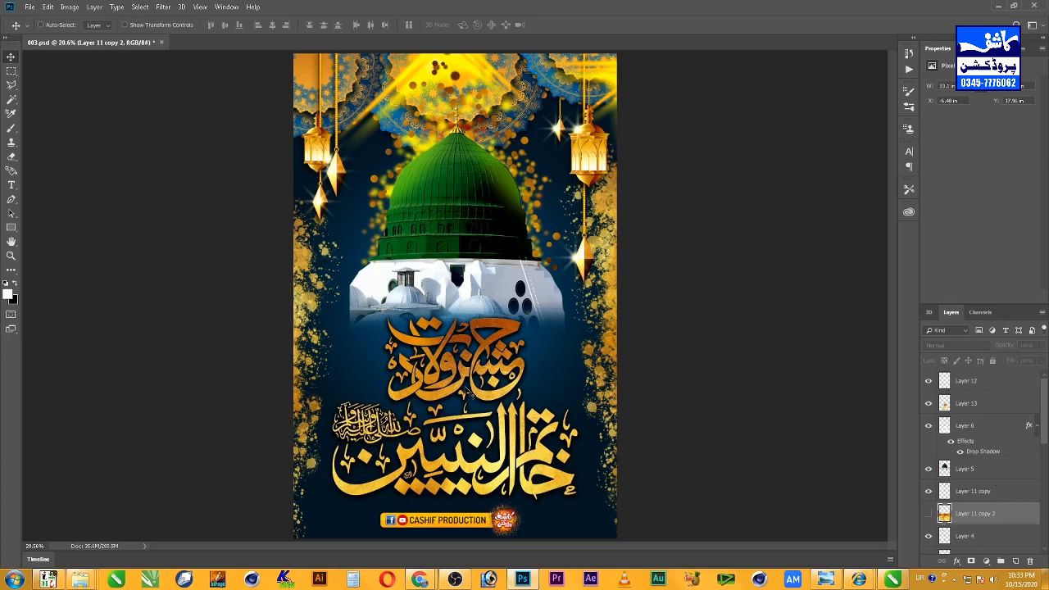
Step: Select the gold calligraphy together with Layer 6, try it higher over the dome's white base, and move it back below the dome
right_click(479, 394)
left_click(501, 411)
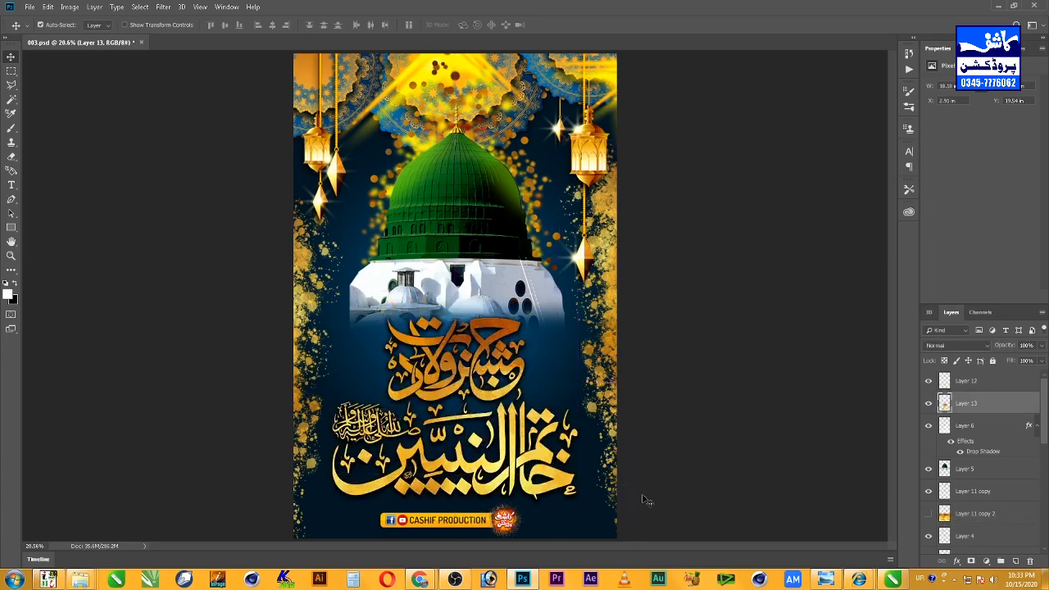
right_click(559, 489)
left_click(576, 501)
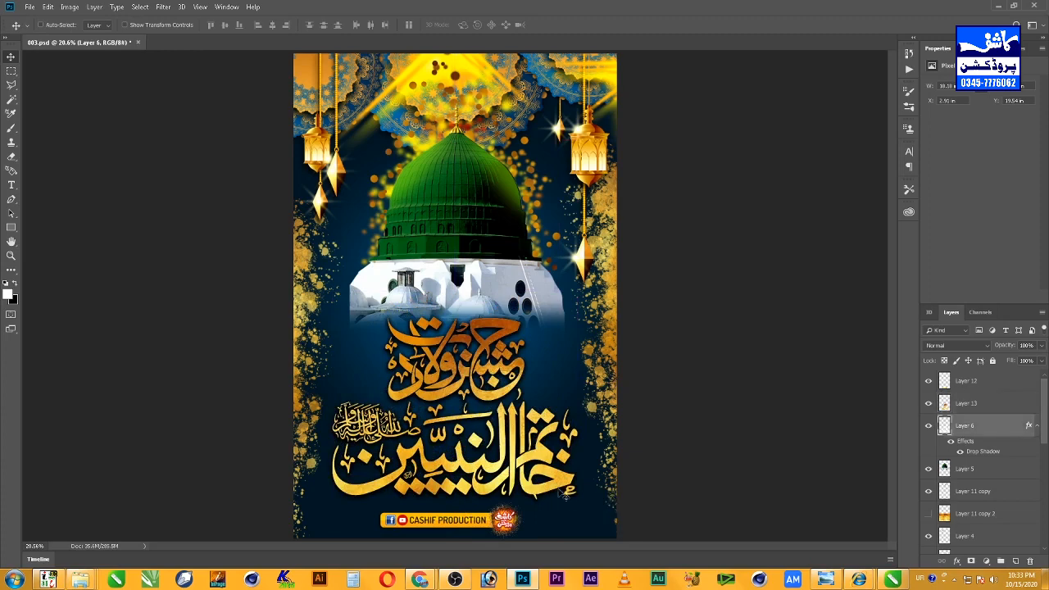
right_click(557, 488)
left_click(571, 492)
left_click_drag(564, 472, 550, 437)
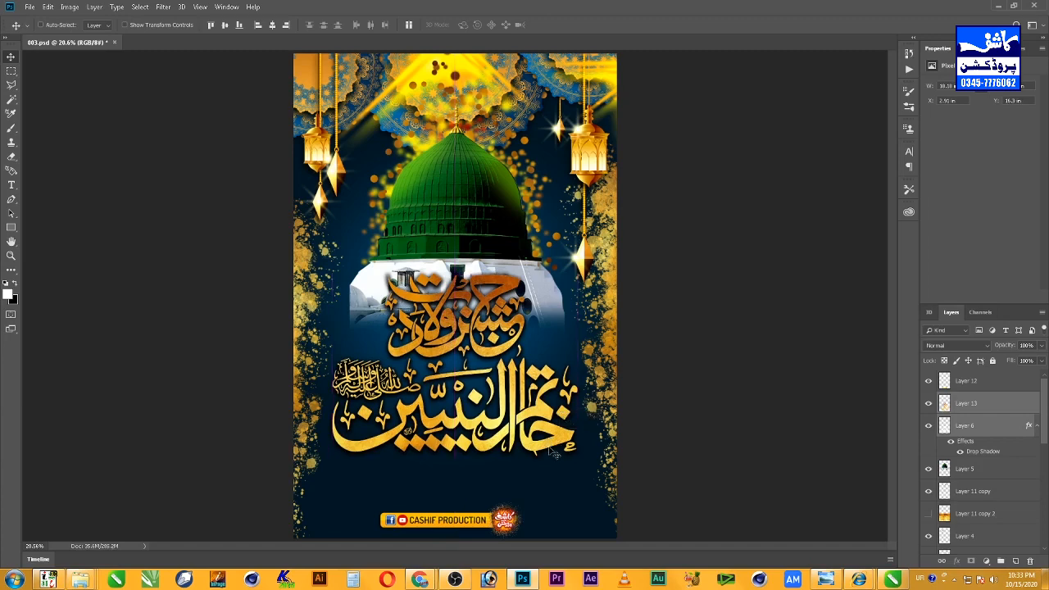
mouse_move(553, 447)
left_mouse_down()
mouse_move(547, 430)
mouse_move(555, 437)
left_mouse_up()
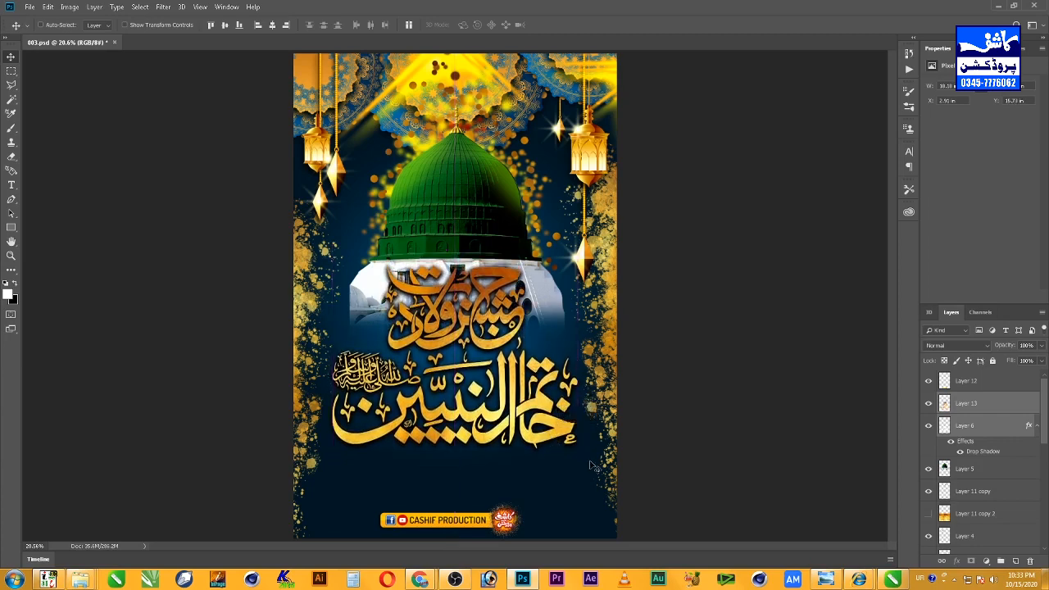
key("ctrl+s")
left_click_drag(531, 310, 532, 354)
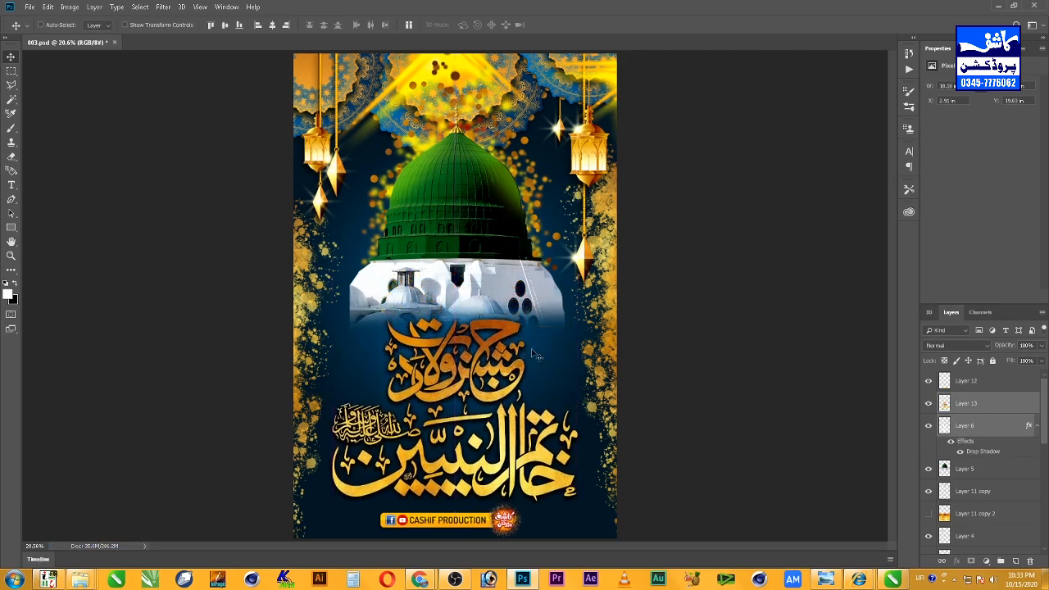
Step: Move the hidden gold texture layer (Layer 11 copy 2) up directly above the dome's Layer 5 and select Layer 11 copy
right_click(448, 186)
left_click(470, 210)
left_click_drag(471, 210, 472, 209)
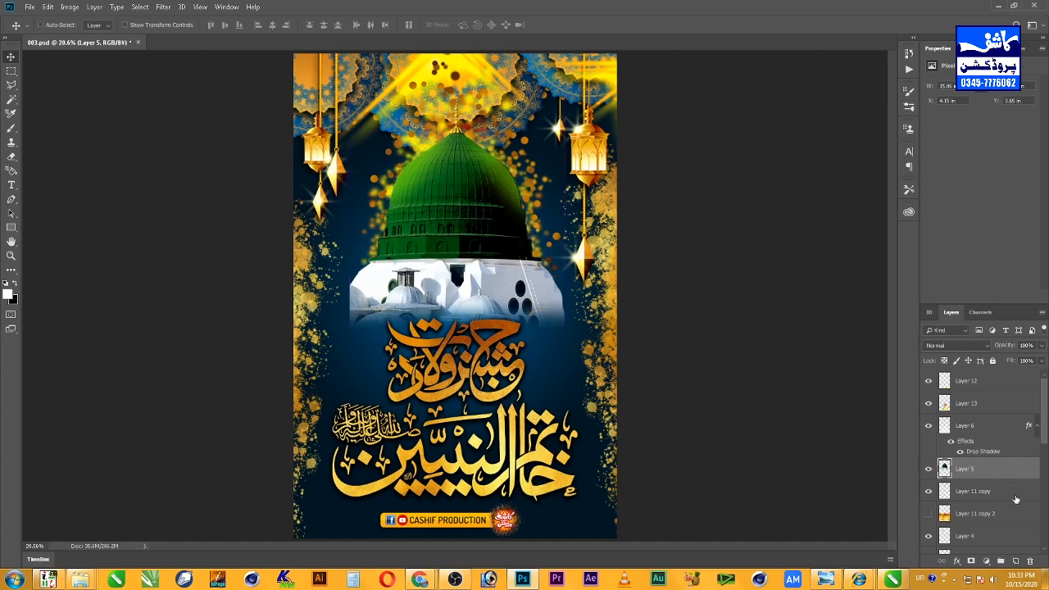
scroll(1015, 514, "down", 2)
left_click_drag(944, 471, 951, 407)
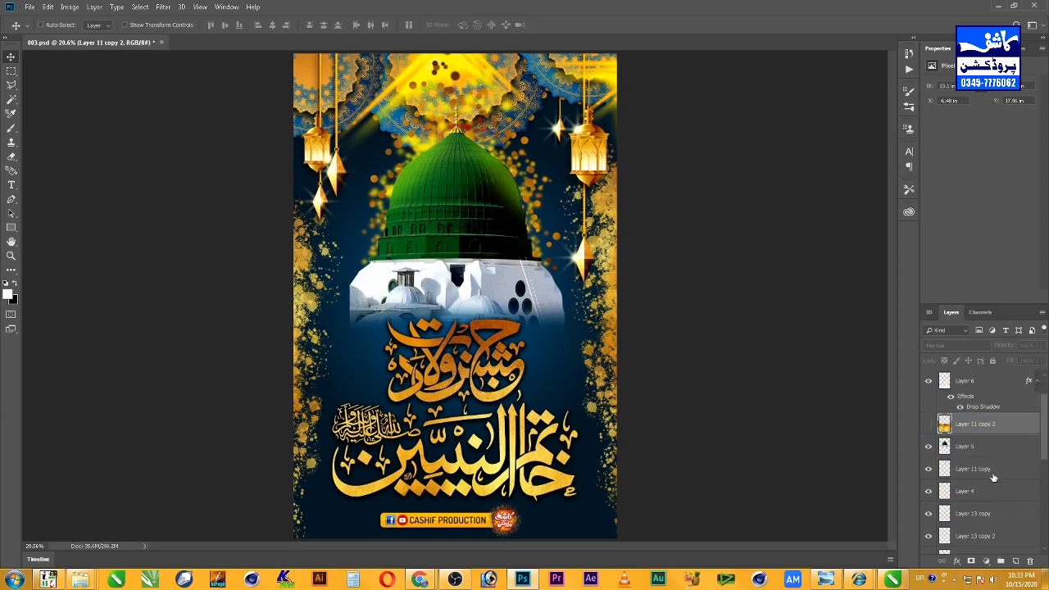
left_click(946, 469)
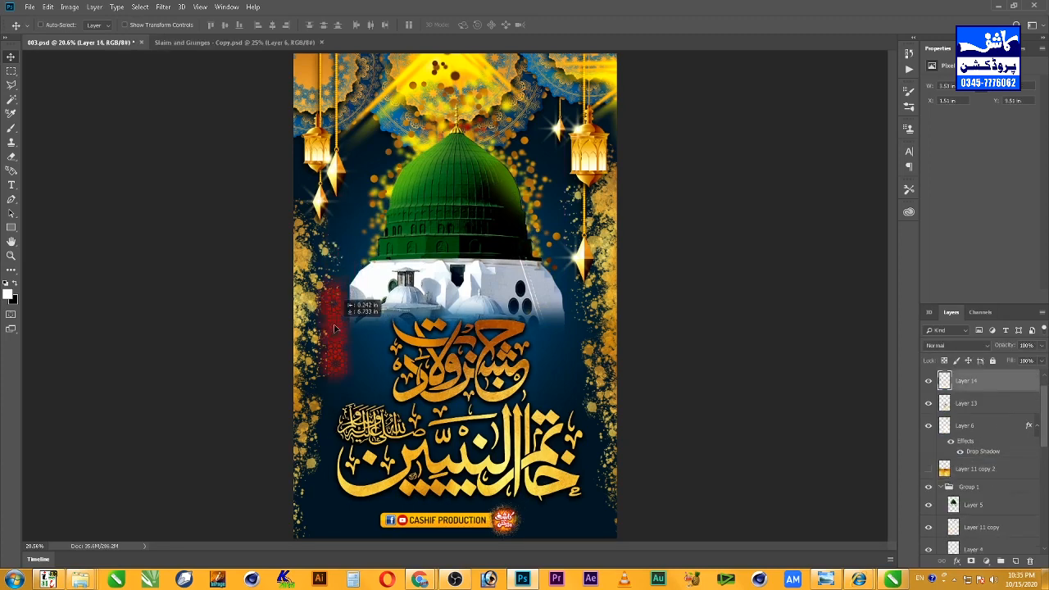
Step: Move the red pattern piece on Layer 14 to the poster's lower left edge and enlarge it beside the calligraphy
left_click_drag(346, 244, 316, 423)
key("ctrl+t")
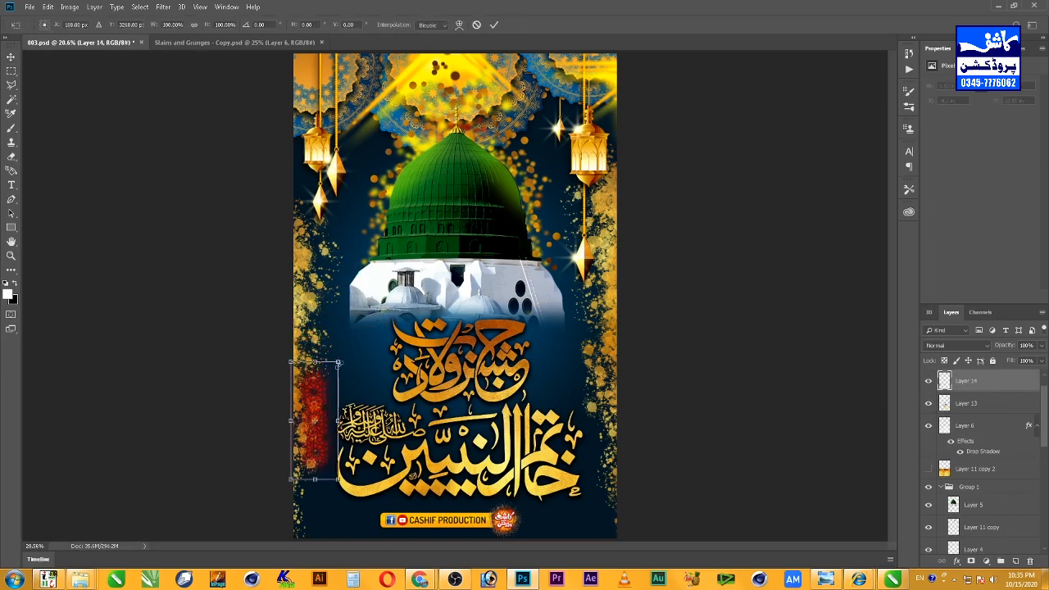
left_click_drag(339, 361, 382, 289)
key("Return")
left_click_drag(348, 354, 326, 392)
Step: Sample dark blue from the poster background and fill the existing pixels of the red pattern on Layer 14 with it
key("i")
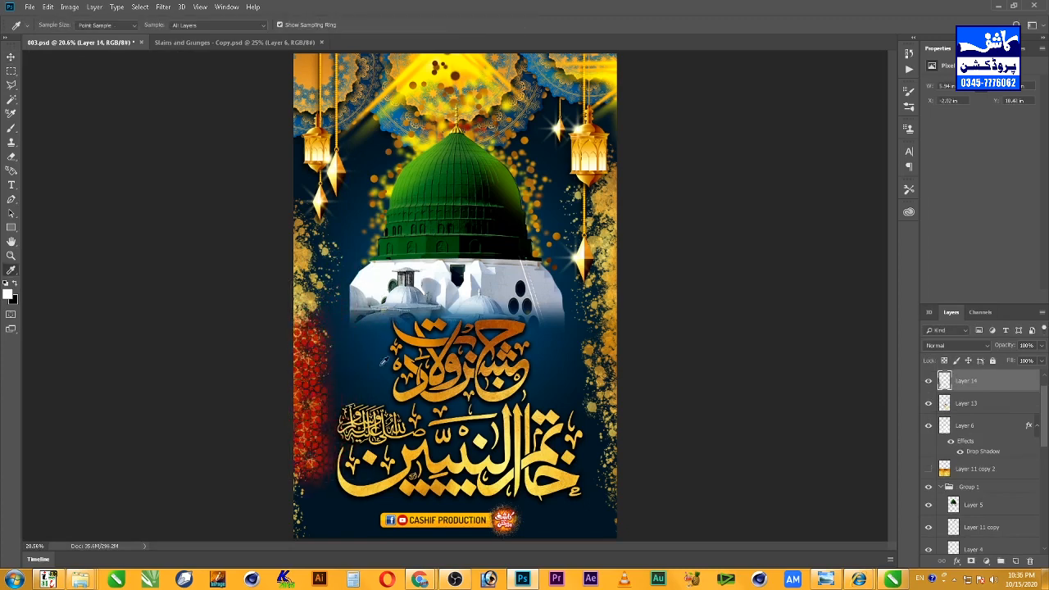
key("ctrl+shift+BackSpace")
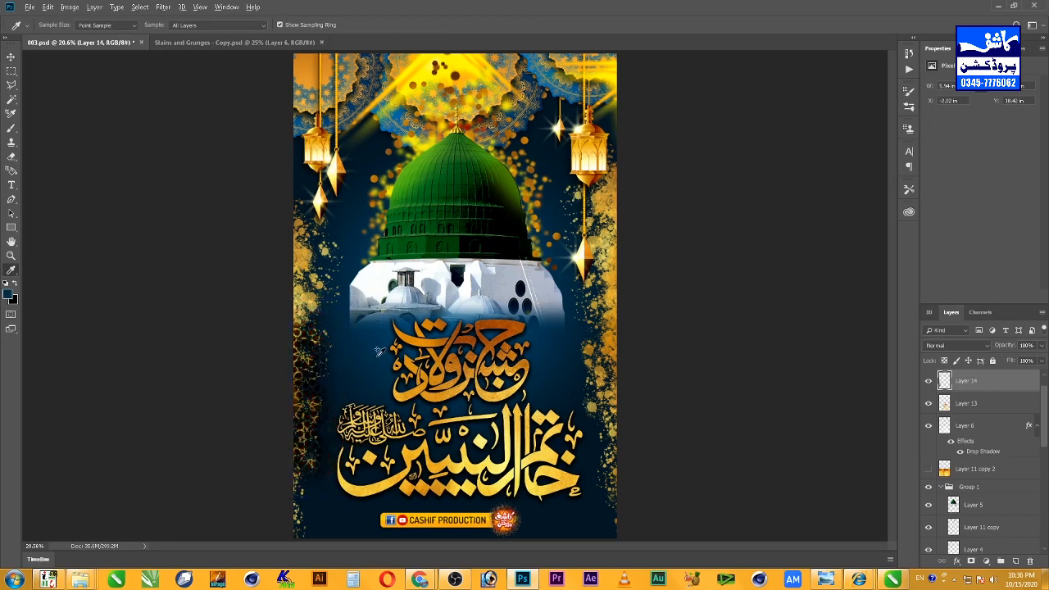
key("alt+shift+BackSpace")
key("v")
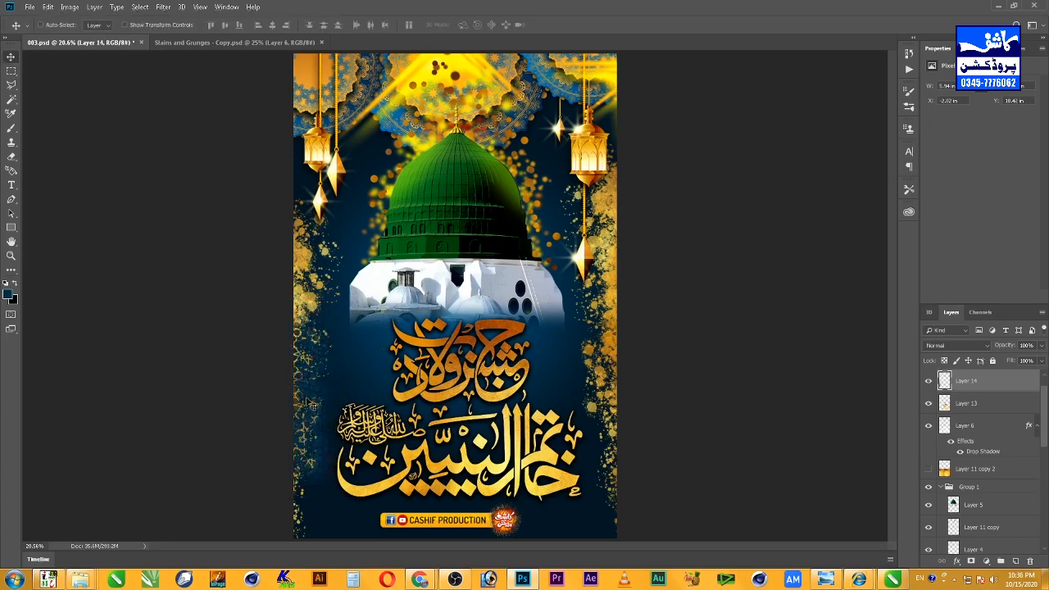
Step: Send the blue pattern on Layer 14 down the layer stack to directly above the gradient background, Layer 0
key("ctrl+bracketleft")
key("ctrl+bracketleft")
key("ctrl+bracketleft")
key("ctrl+bracketleft")
key("ctrl+bracketleft")
key("ctrl+bracketleft")
key("ctrl+bracketleft")
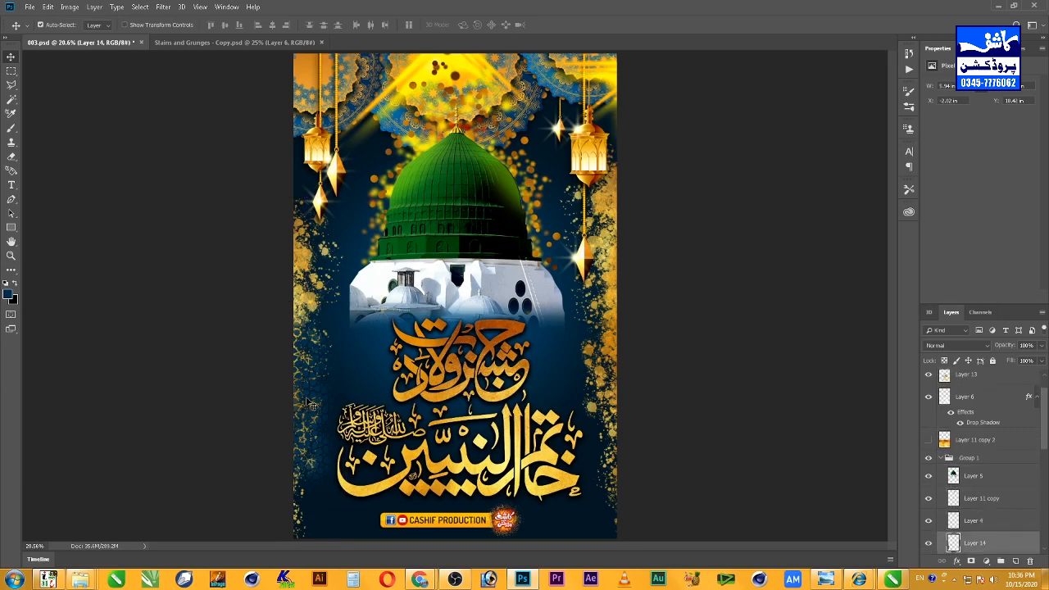
key("ctrl+bracketleft")
key("ctrl+bracketleft")
key("ctrl+bracketleft")
key("ctrl+bracketleft")
key("ctrl+bracketleft")
key("ctrl+bracketleft")
key("ctrl+bracketleft")
key("ctrl+bracketleft")
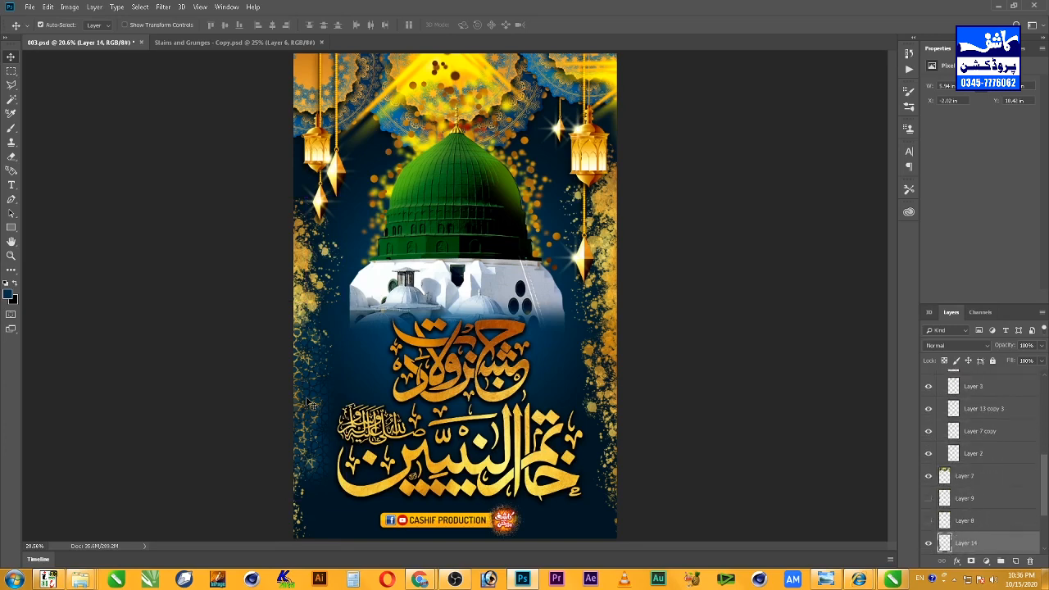
key("ctrl+bracketleft")
key("ctrl+bracketleft")
key("ctrl+bracketleft")
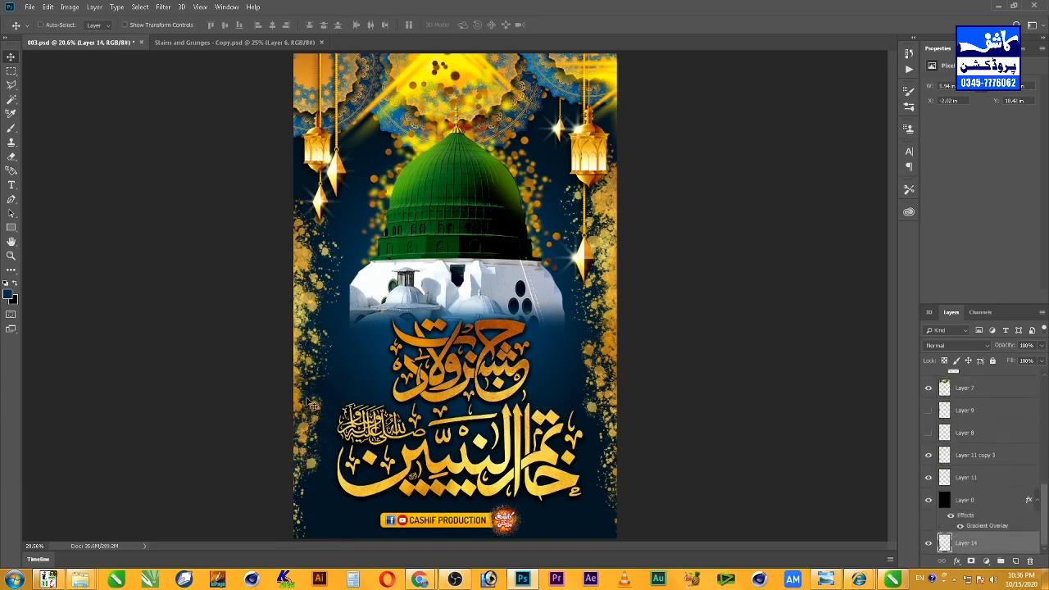
key("ctrl+bracketright")
Step: Scale the blue pattern on Layer 14 to about 128% and position it at the poster's lower left edge
key("ctrl+t")
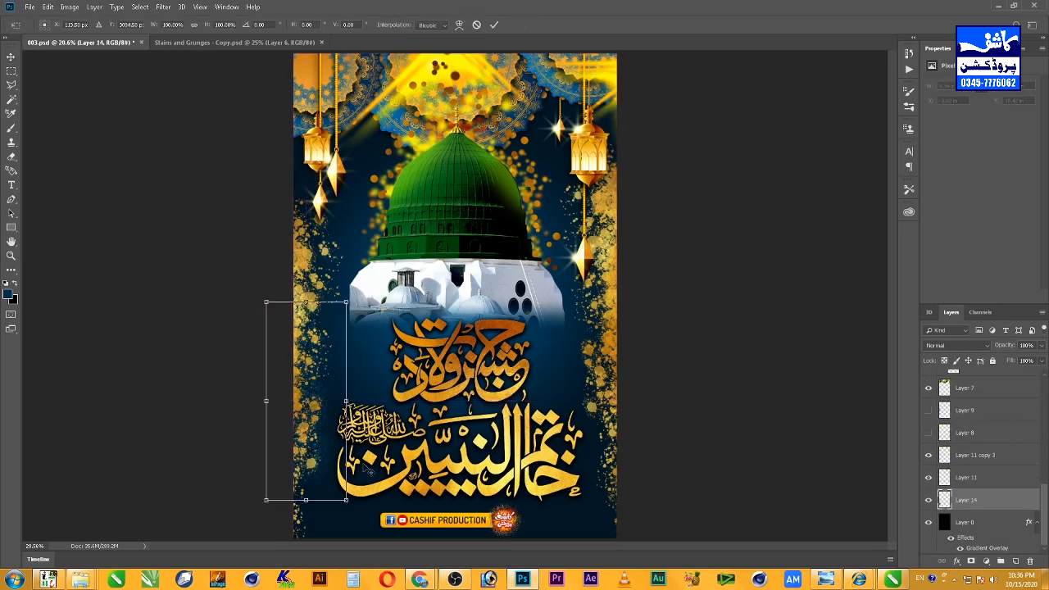
left_click_drag(349, 499, 370, 555)
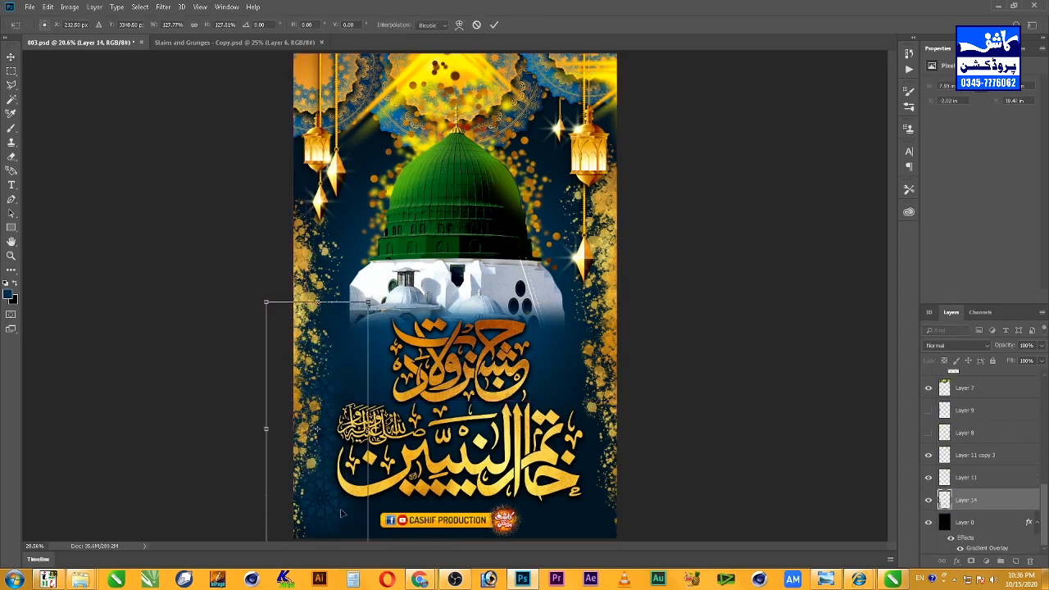
key("Return")
left_click_drag(351, 437, 314, 414)
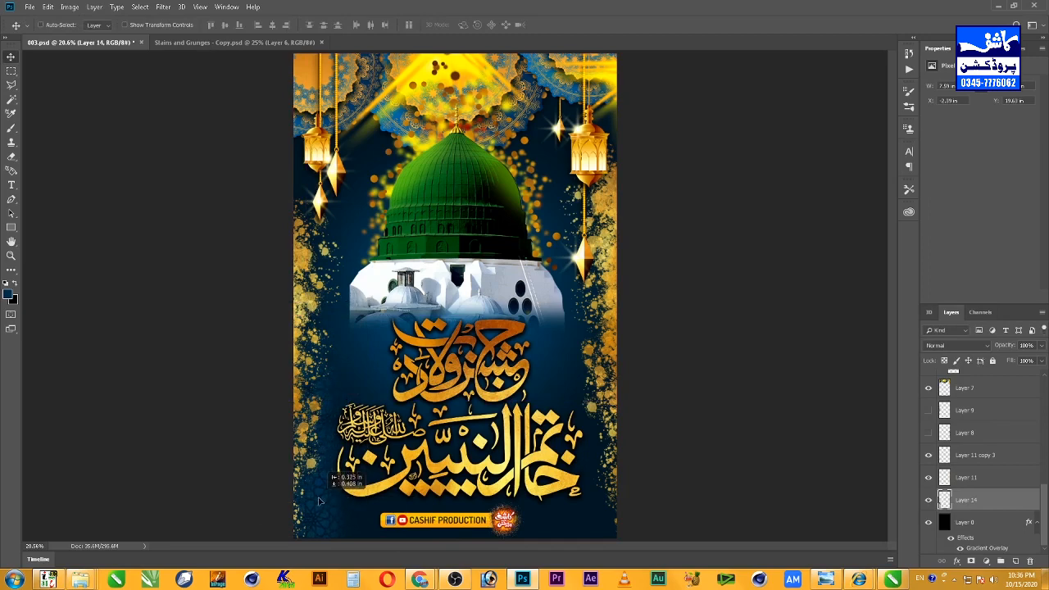
Step: Duplicate the blue pattern to the poster's right side and move the copy up beside the dome and behind the lantern
left_click_drag(349, 477, 574, 319)
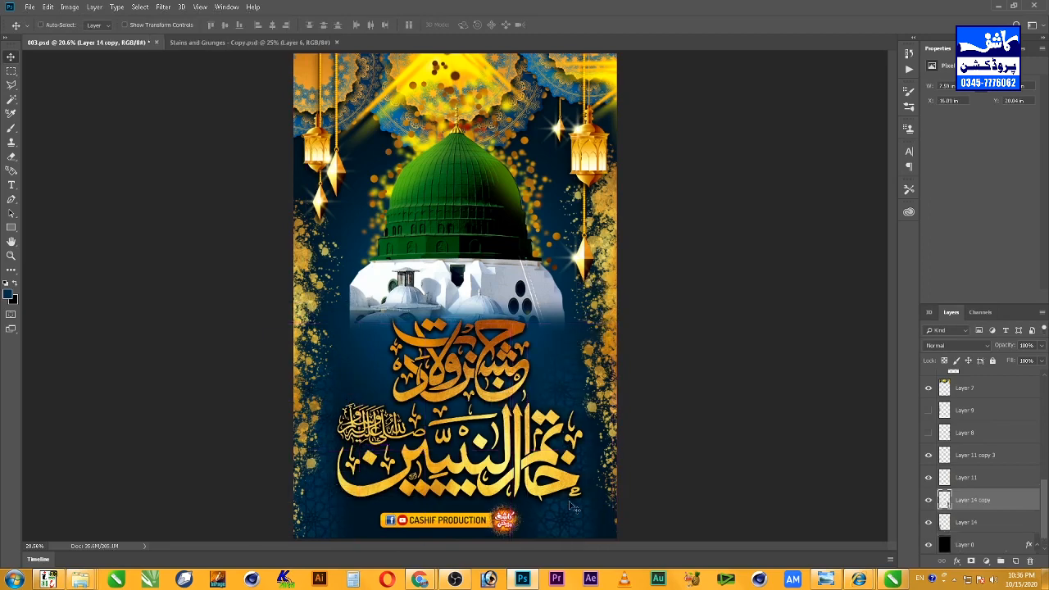
left_click_drag(572, 508, 569, 283)
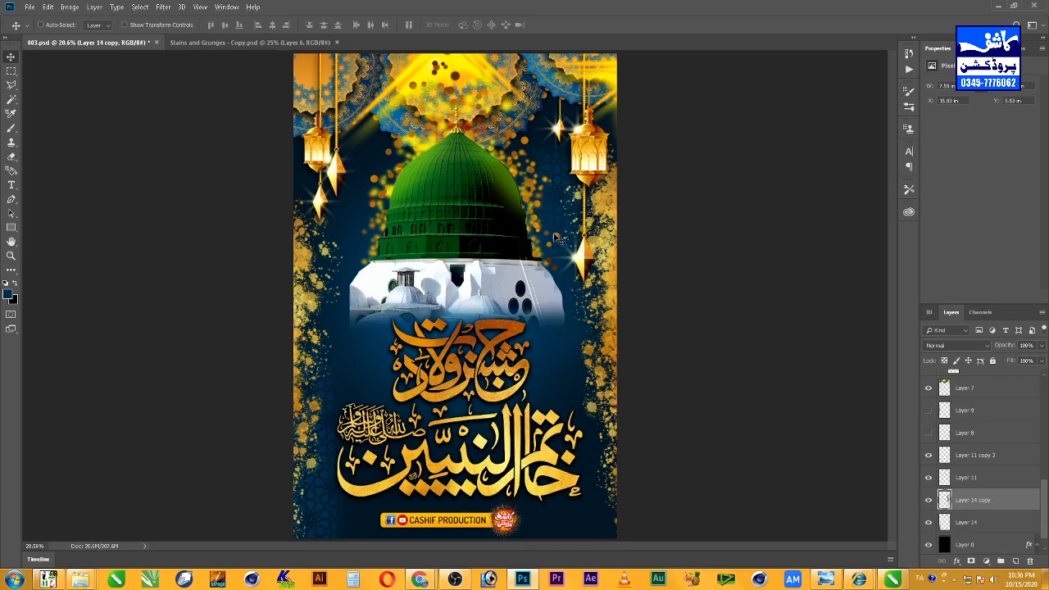
left_click_drag(554, 221, 555, 235)
Step: Hide the gold splatters on Layer 11 and Layer 11 copy 3 and show the dark splatters on Layers 8 and 9
right_click(613, 352)
left_click(633, 362)
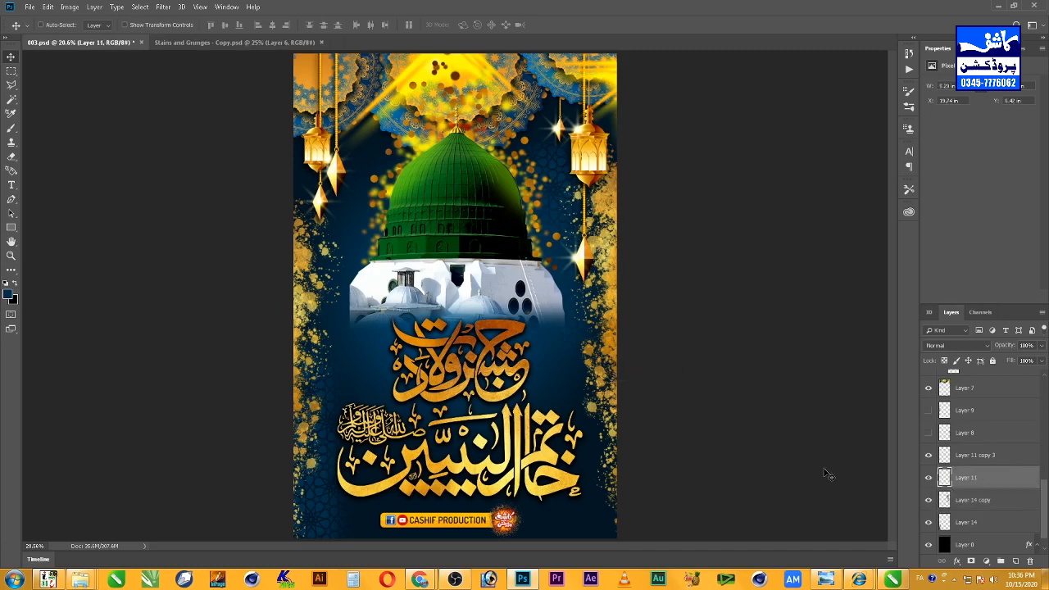
left_click(930, 432)
left_click(929, 481)
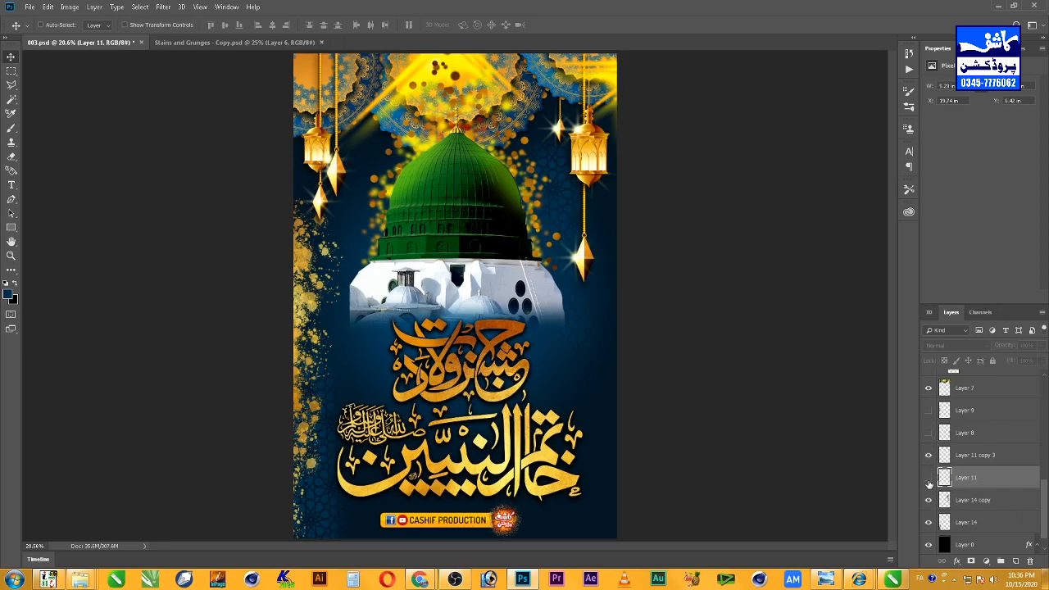
left_click(929, 435)
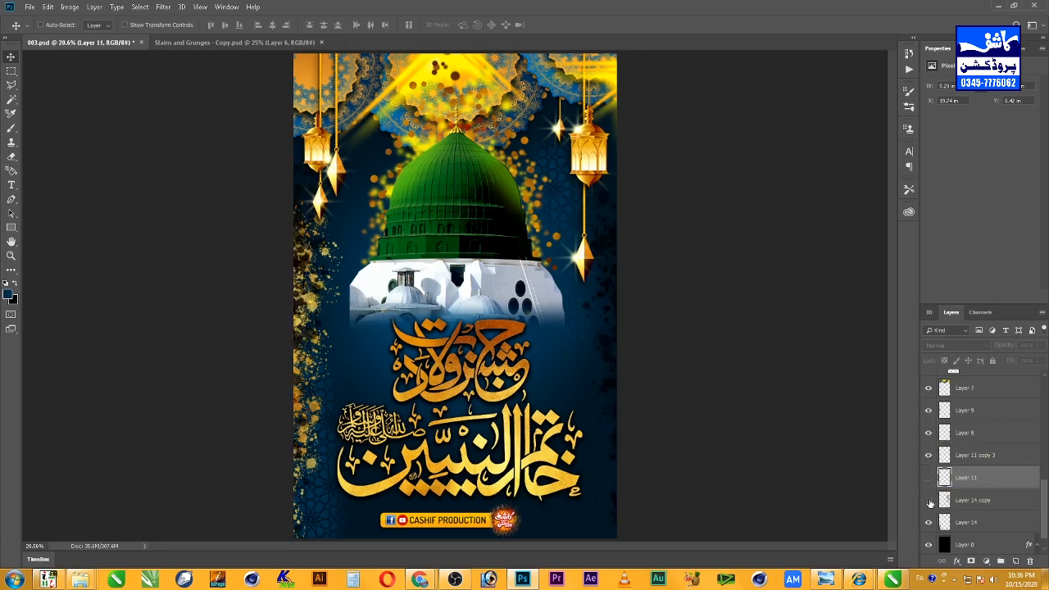
left_click(929, 501)
left_click(930, 501)
left_click(929, 477)
left_click(930, 456)
left_click(929, 477)
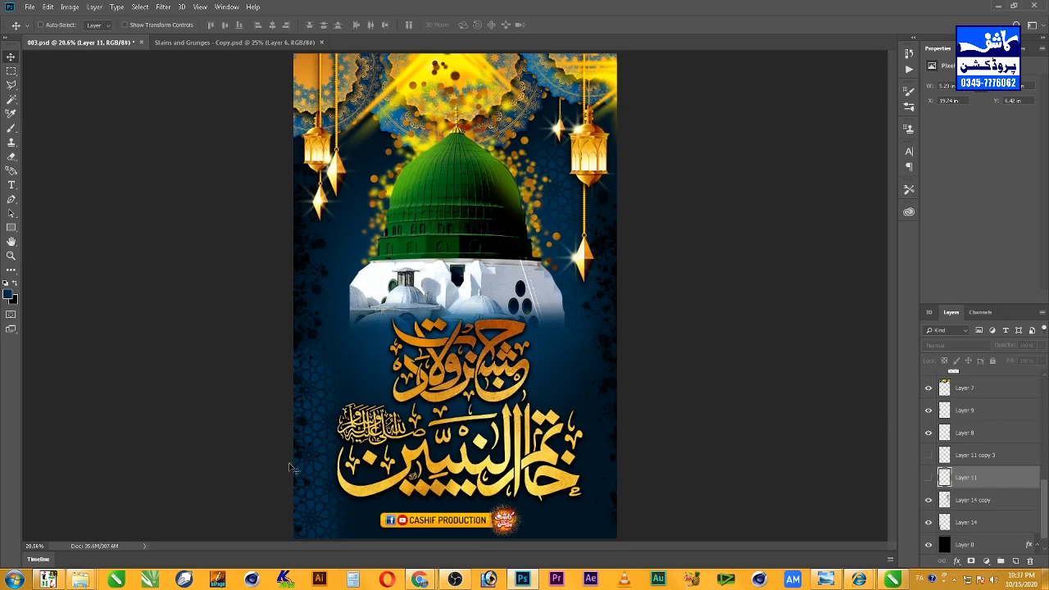
Step: Select the Layer 14 pattern, move it up to the left of the dome behind the lantern, and save the file
right_click(328, 414)
left_click(342, 420)
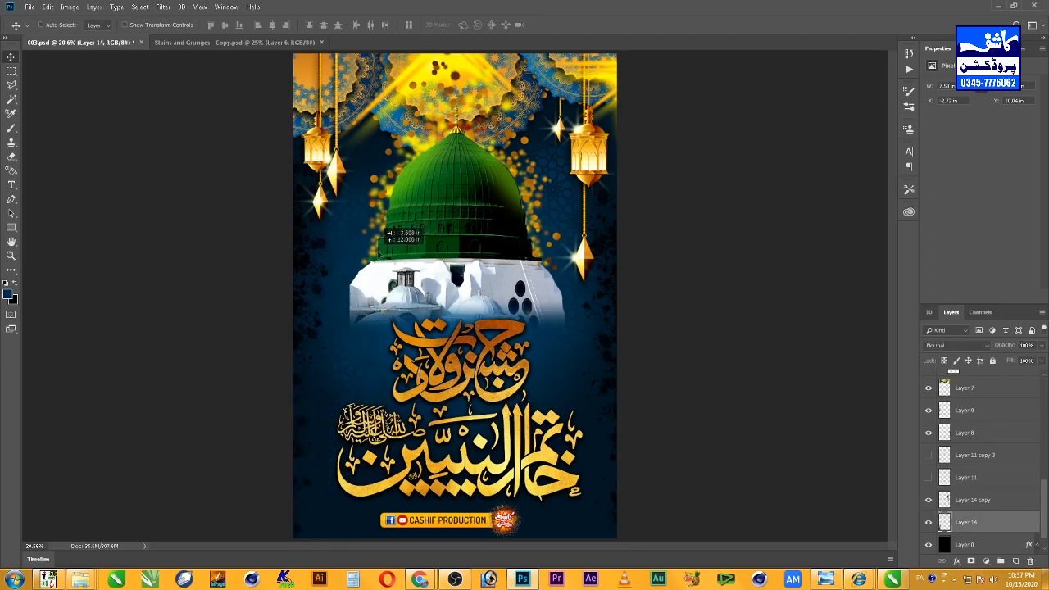
left_click_drag(378, 252, 385, 249)
left_click_drag(362, 350, 362, 319)
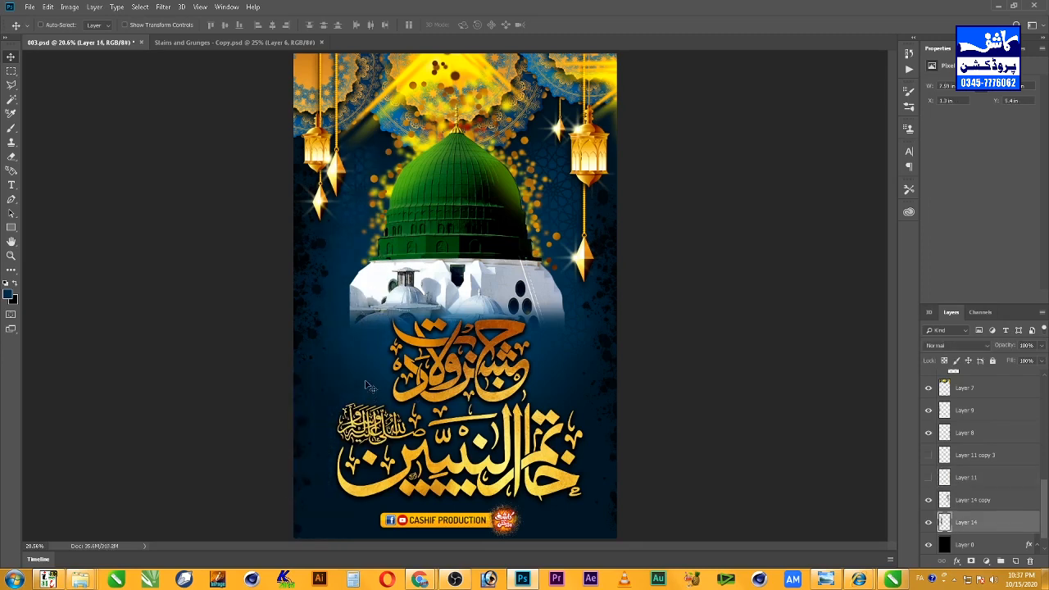
left_click_drag(367, 385, 362, 357)
key("ctrl+s")
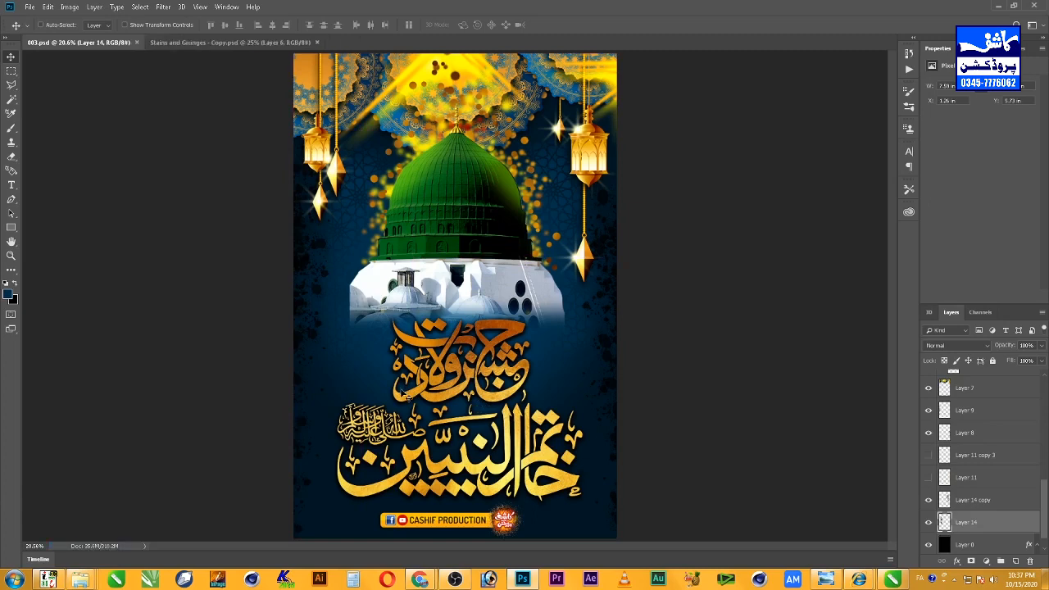
Step: Position the dark grunge layer (Layer 2 copy 8) along the poster's left edge beside the calligraphy
left_click_drag(294, 391, 317, 383)
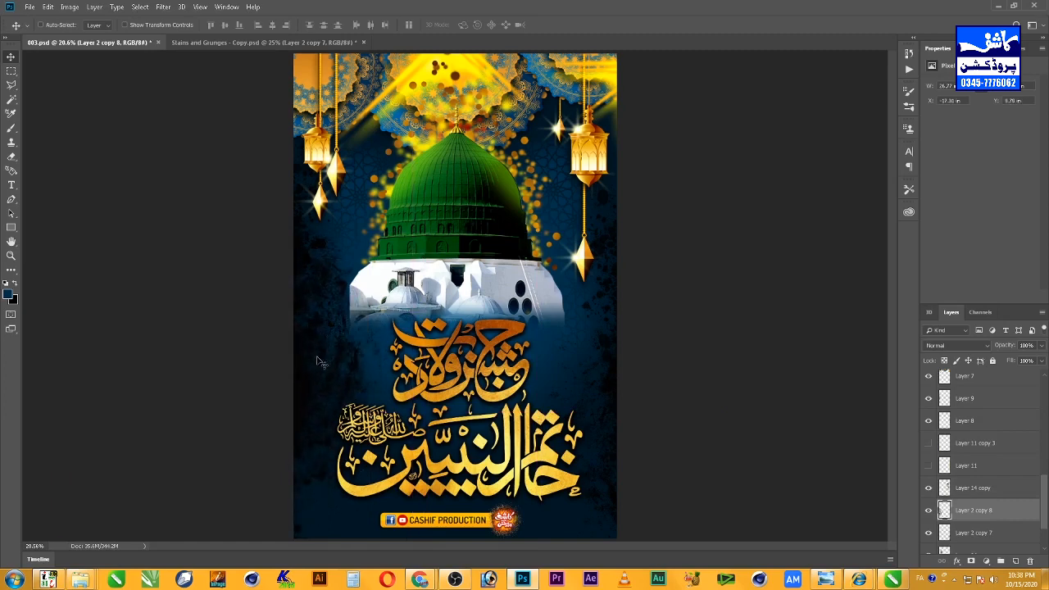
left_click_drag(315, 382, 301, 391)
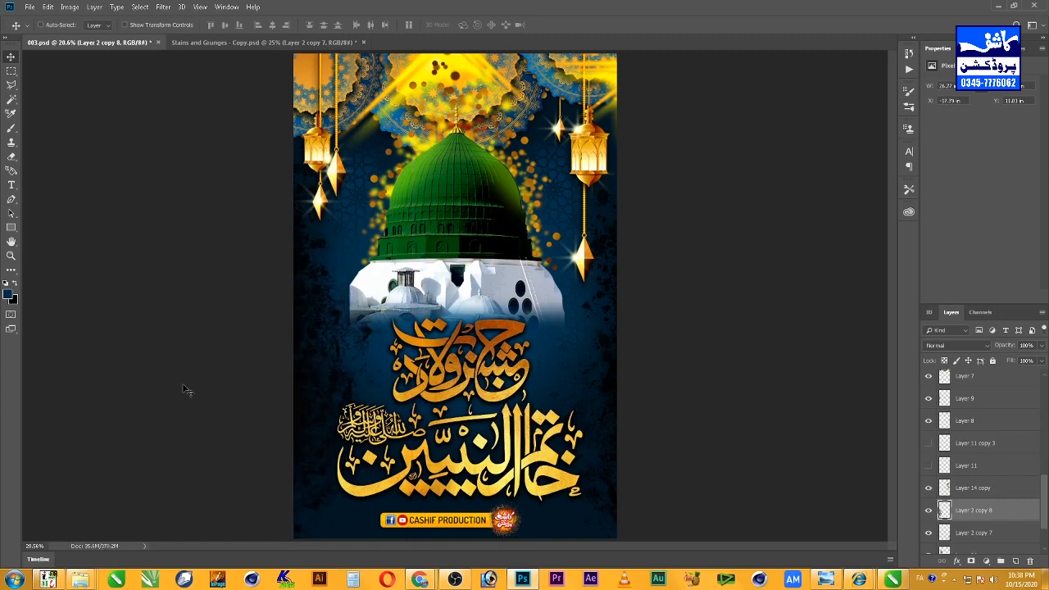
Step: Fill the left-edge grunge on Layer 2 copy 8 with dark green
left_click(10, 297)
left_click_drag(804, 221, 808, 208)
left_click(929, 101)
key("alt+shift+BackSpace")
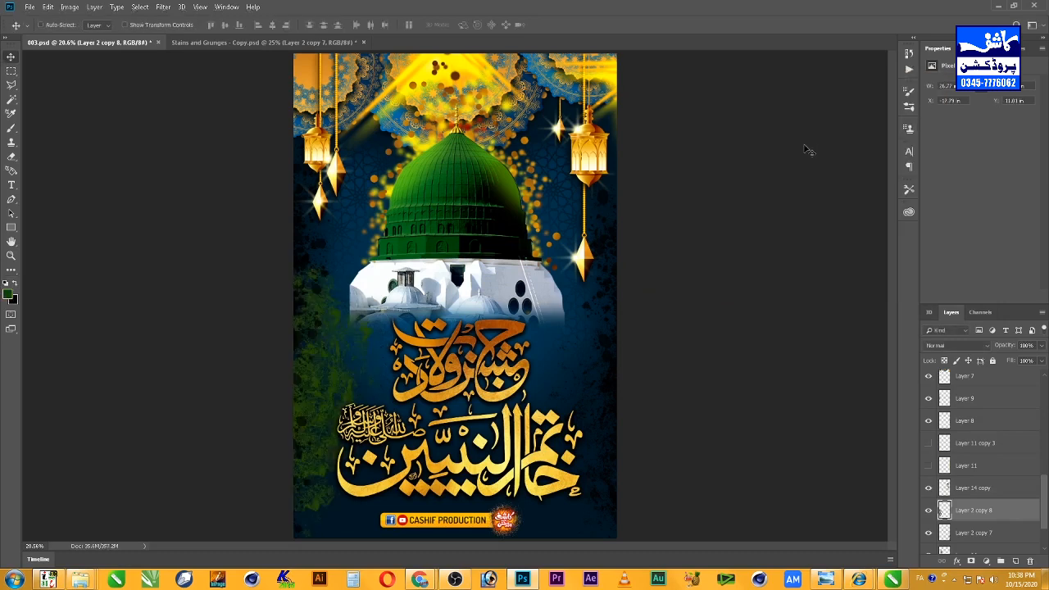
Step: Recolor the grunge on Layer 2 copy 8 with the dark blue 053643 sampled from the poster background
left_click(9, 296)
left_click(382, 345)
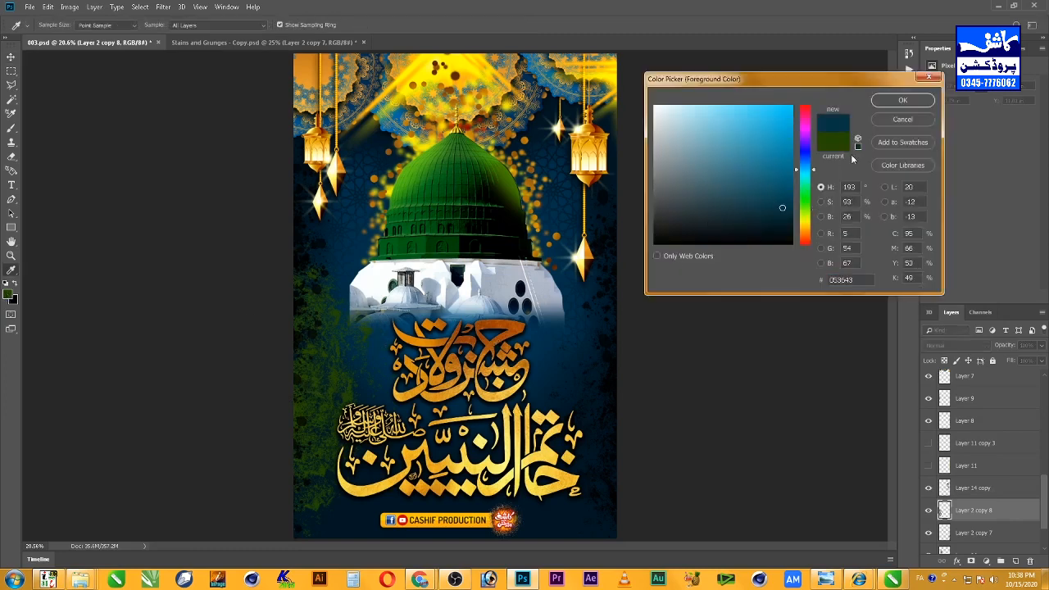
left_click(903, 102)
key("alt+shift+BackSpace")
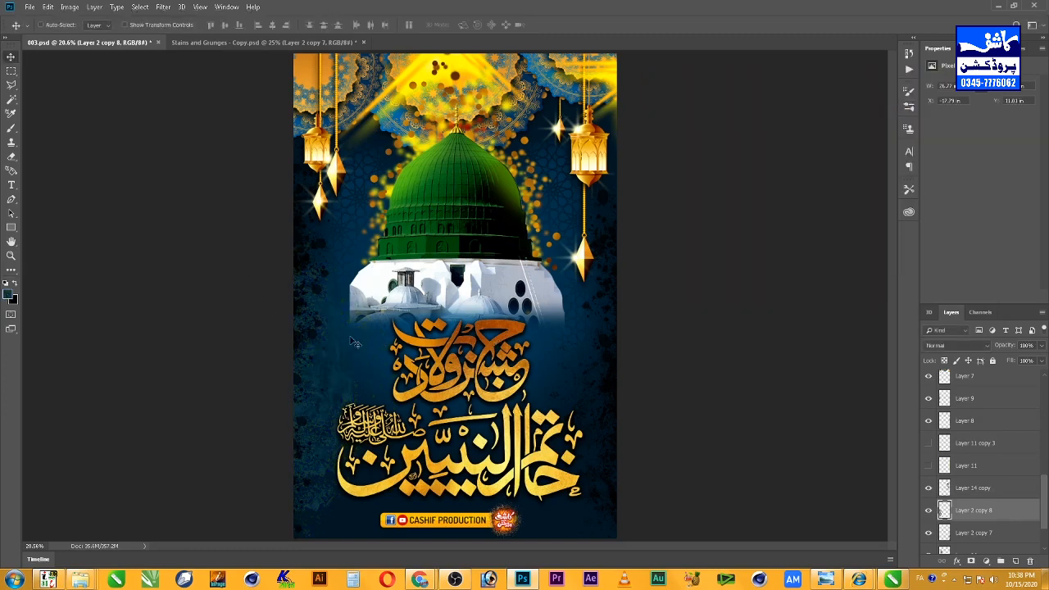
Step: Send Layer 2 copy 8 below Layer 14 in the stack and move its grunge down to the poster's lower-left corner
key("ctrl+bracketleft")
key("ctrl+bracketleft")
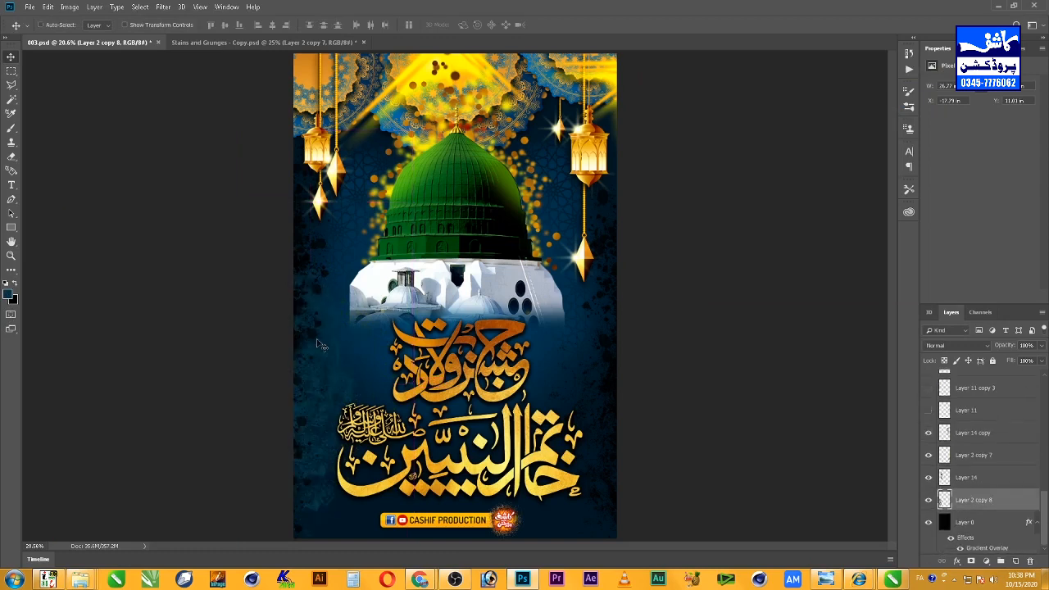
left_click_drag(320, 345, 311, 471)
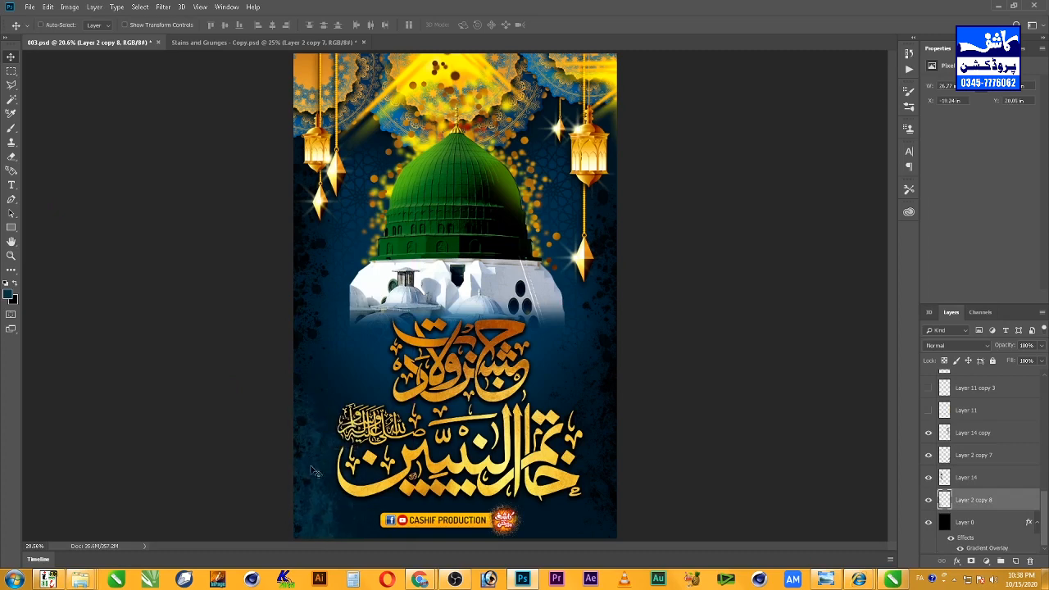
Step: Select Layer 2 copy 7 and shift its dark grunge slightly up along the poster's right edge
right_click(579, 383)
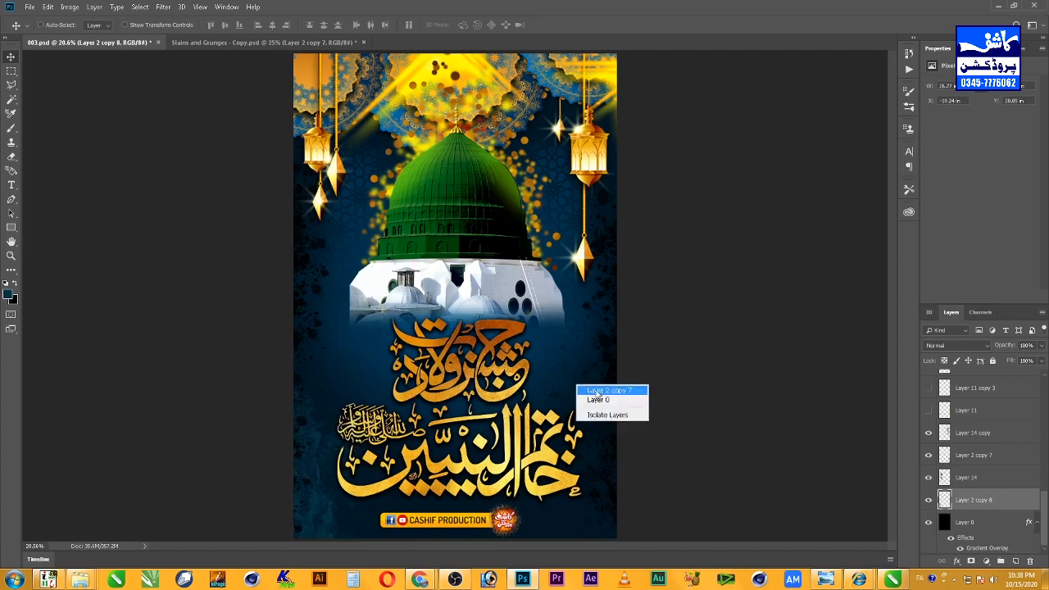
left_click(599, 395)
mouse_move(572, 379)
left_mouse_down()
mouse_move(588, 302)
mouse_move(595, 337)
mouse_move(576, 345)
mouse_move(573, 320)
mouse_move(594, 364)
mouse_move(566, 364)
left_mouse_up()
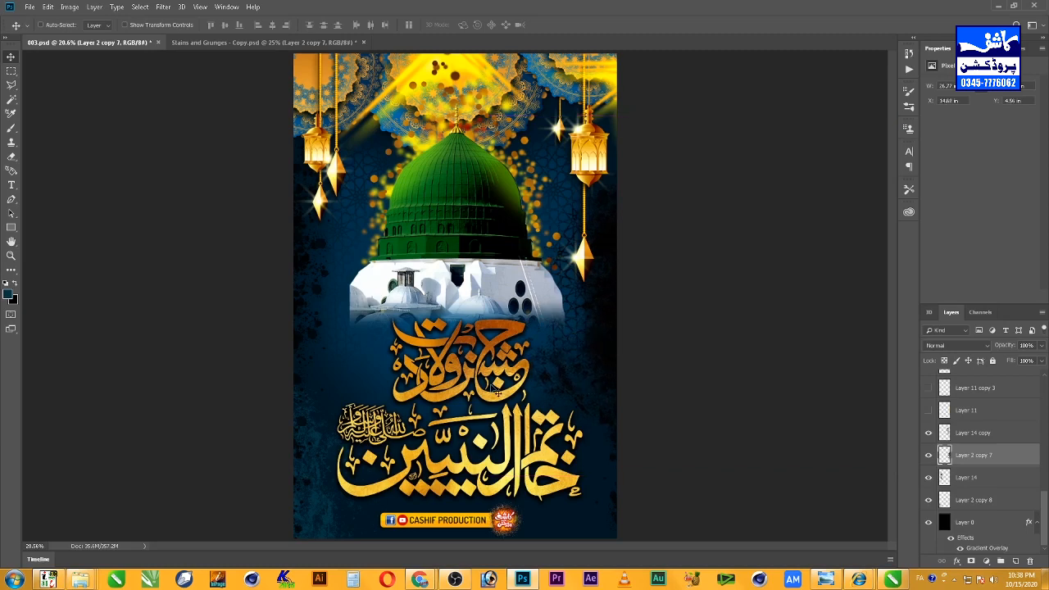
Step: Fill the grunge on Layer 2 copy 7 with the very dark blue 001723 sampled from the poster
key("i")
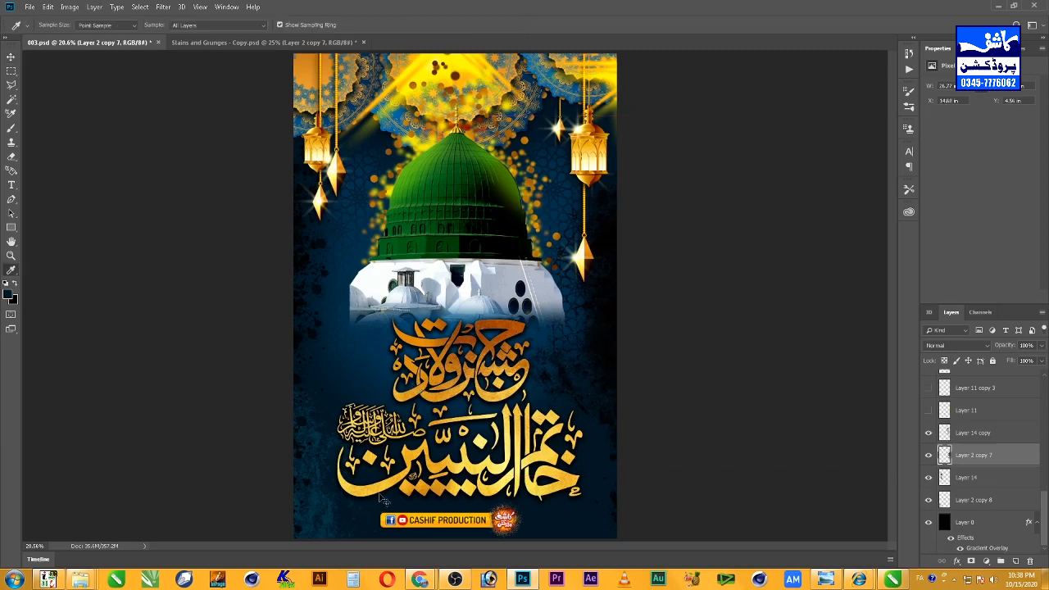
key("alt+shift+BackSpace")
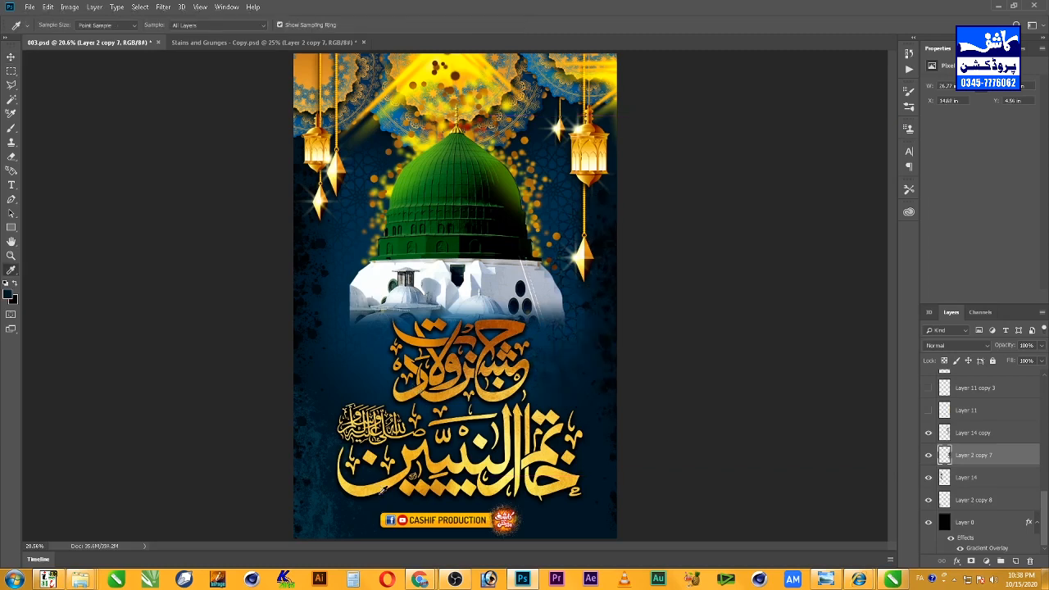
key("v")
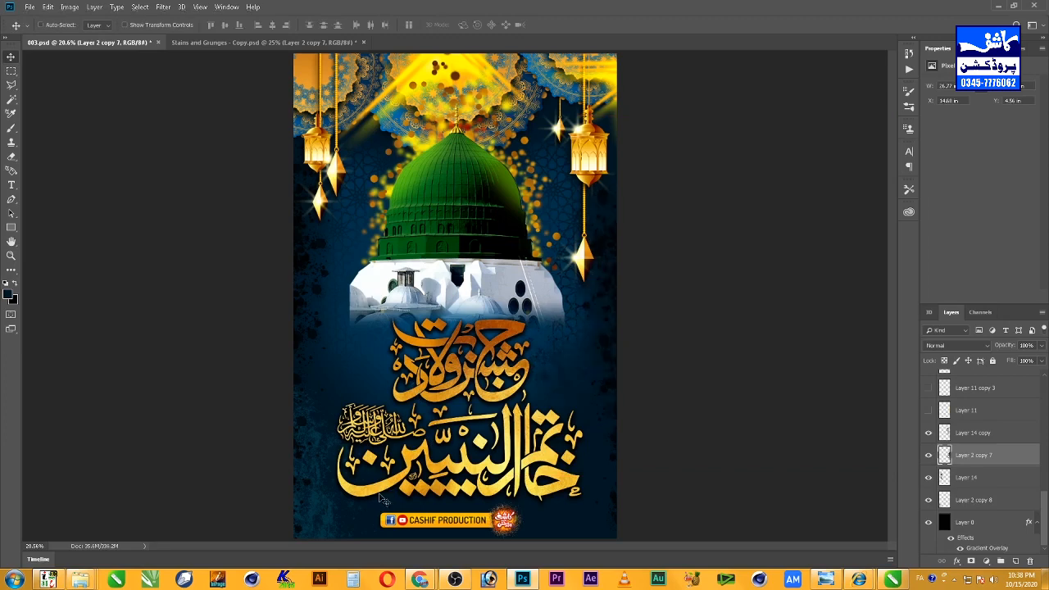
Step: Fill the right-edge grunge on Layer 2 copy 7 with bright saturated blue and move it up beside the dome, behind the lantern
left_click(9, 294)
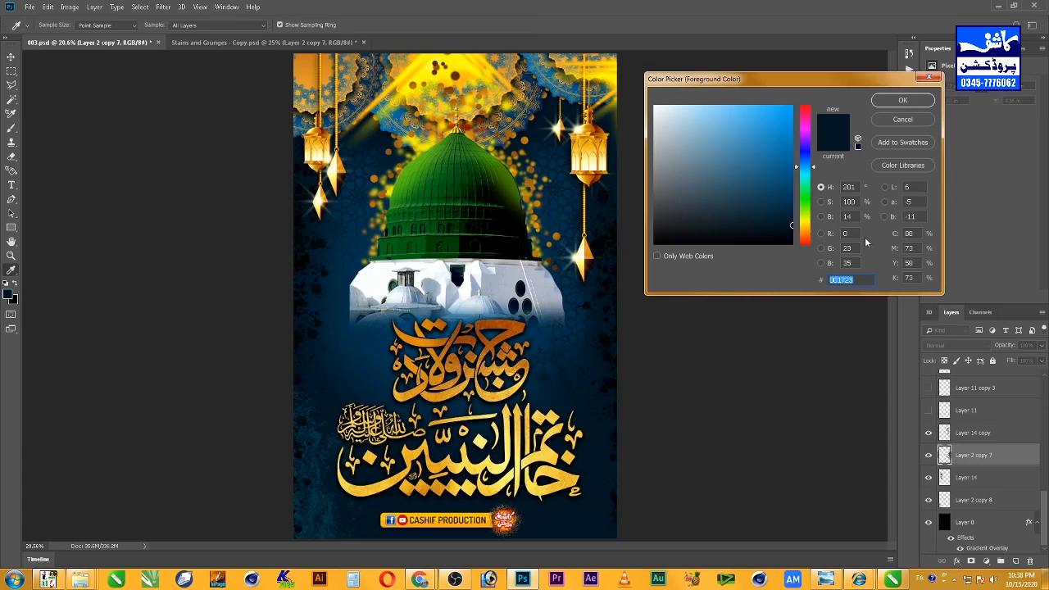
left_click_drag(771, 209, 877, 296)
left_click_drag(801, 225, 807, 153)
left_click(792, 106)
left_click(903, 100)
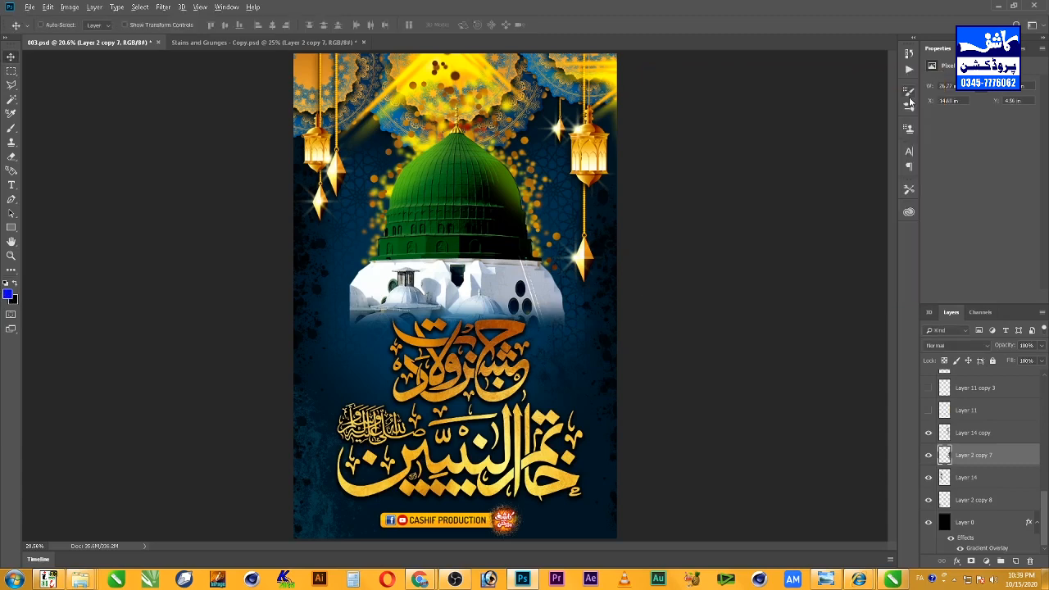
key("shift+alt+BackSpace")
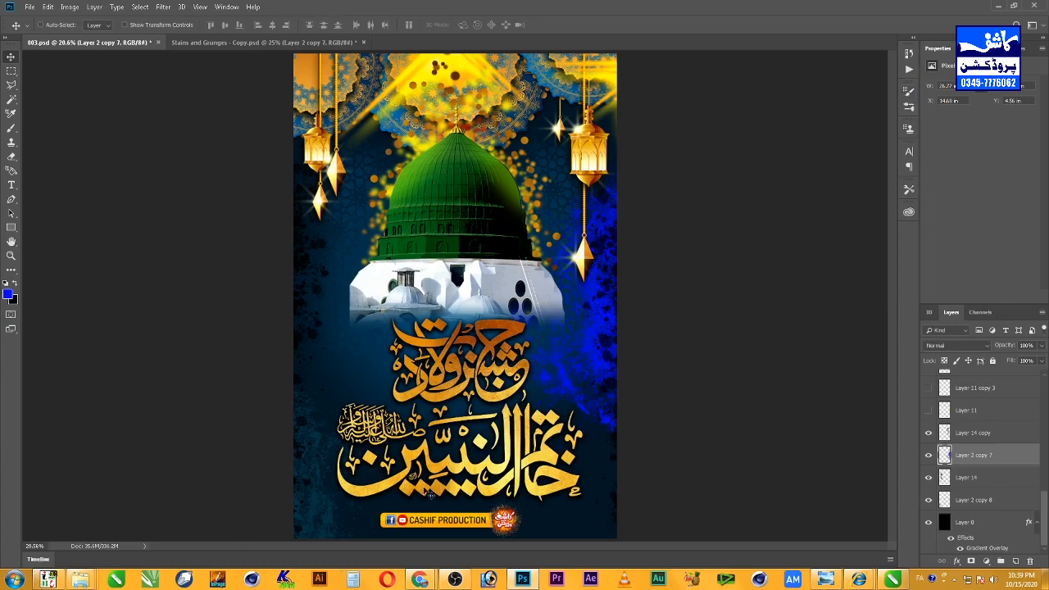
left_click_drag(580, 383, 573, 334)
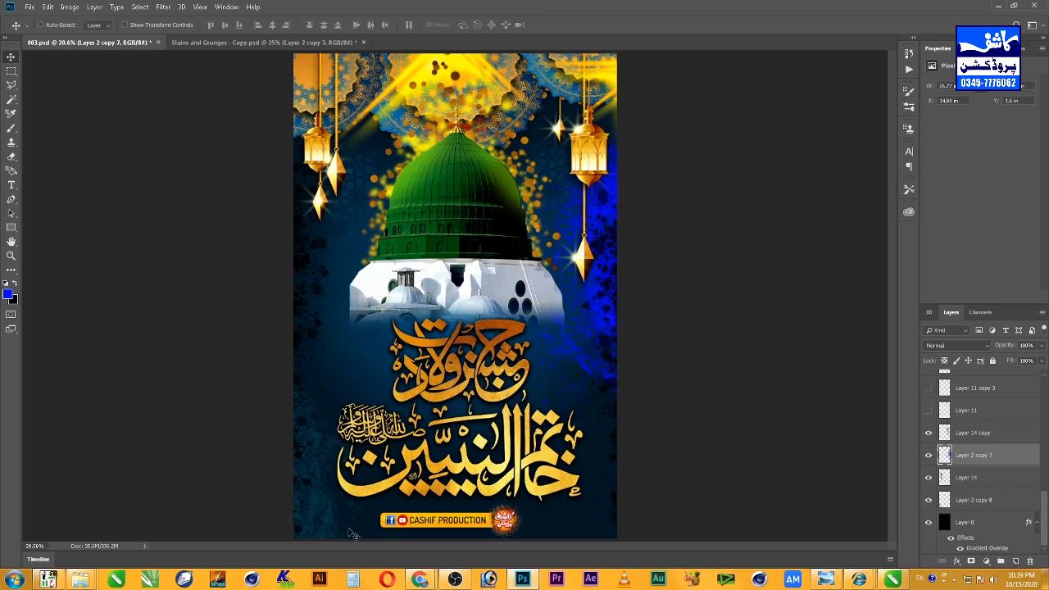
Step: Move the Layer 2 copy 8 grunge up to the left of the dome and fill it with magenta f000ff
left_click_drag(345, 515, 360, 254)
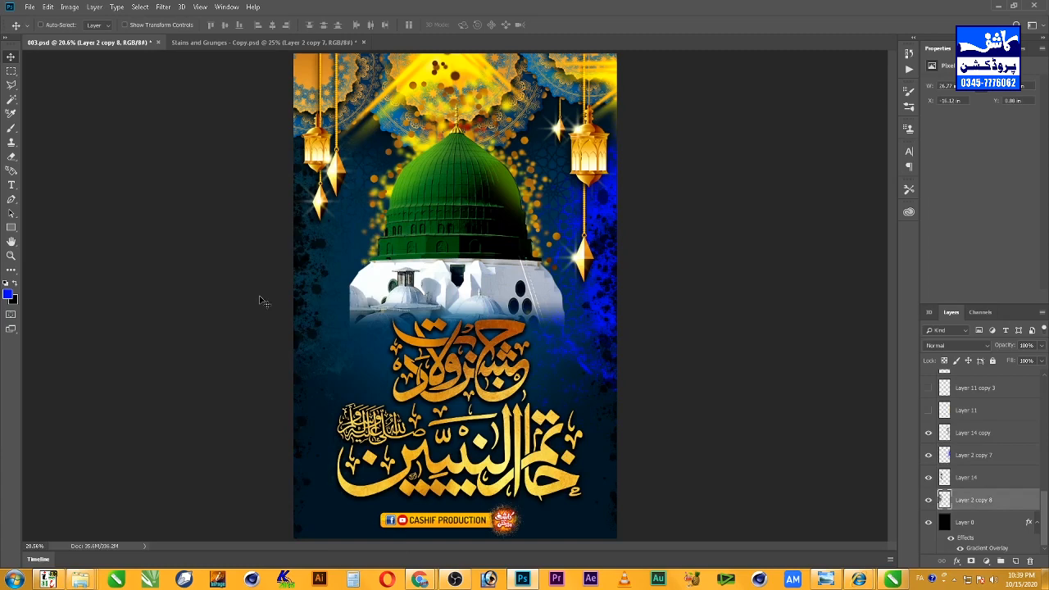
left_click(10, 296)
left_click_drag(809, 235, 807, 135)
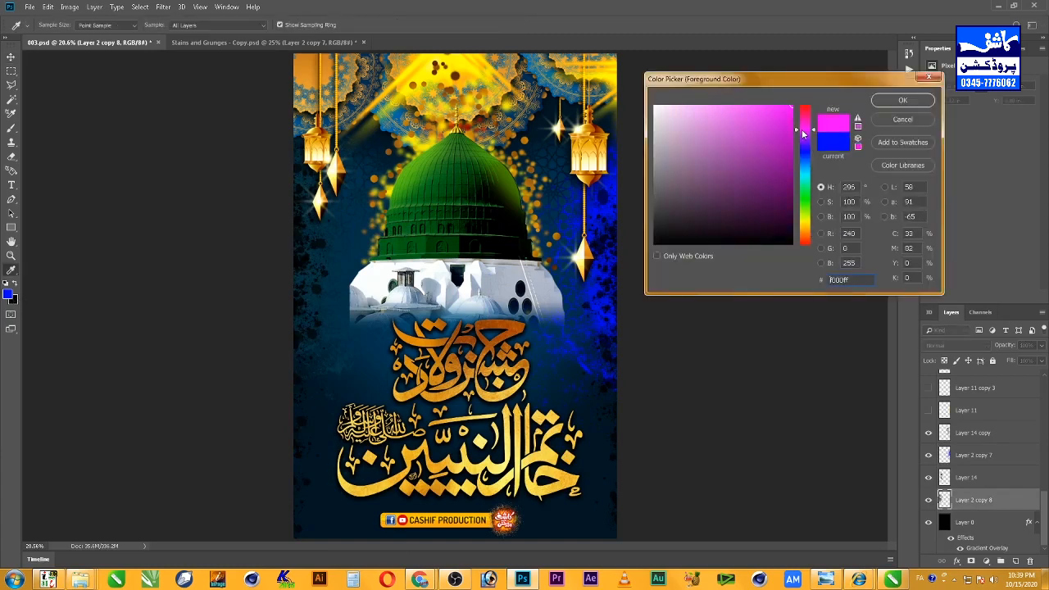
left_click(903, 100)
key("alt+shift+BackSpace")
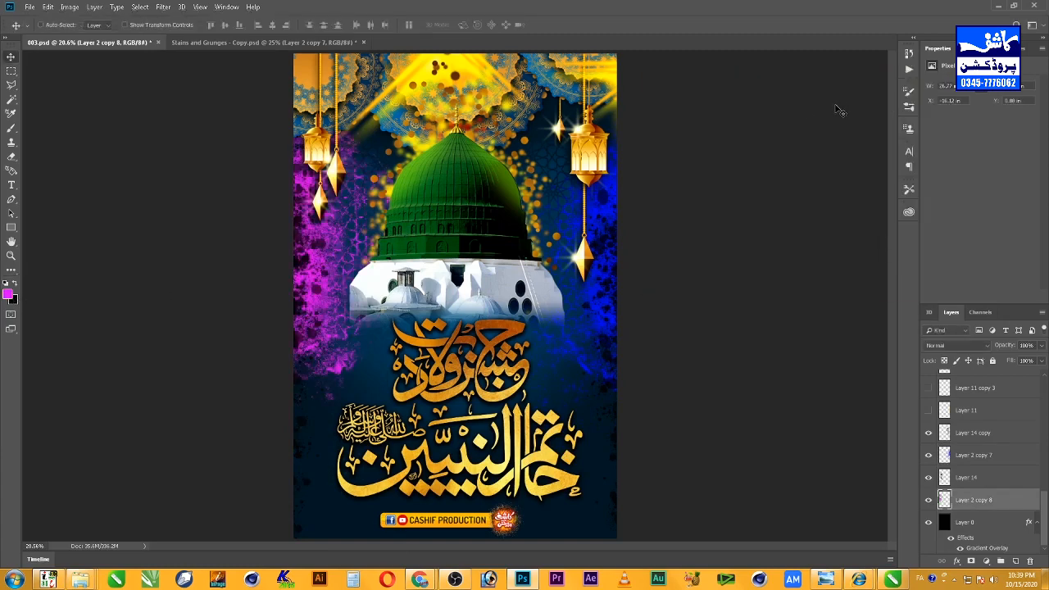
left_click_drag(331, 257, 315, 265)
Step: Fine-tune the position of the magenta grunge on Layer 2 copy 8 along the left edge beside the dome
right_click(412, 164)
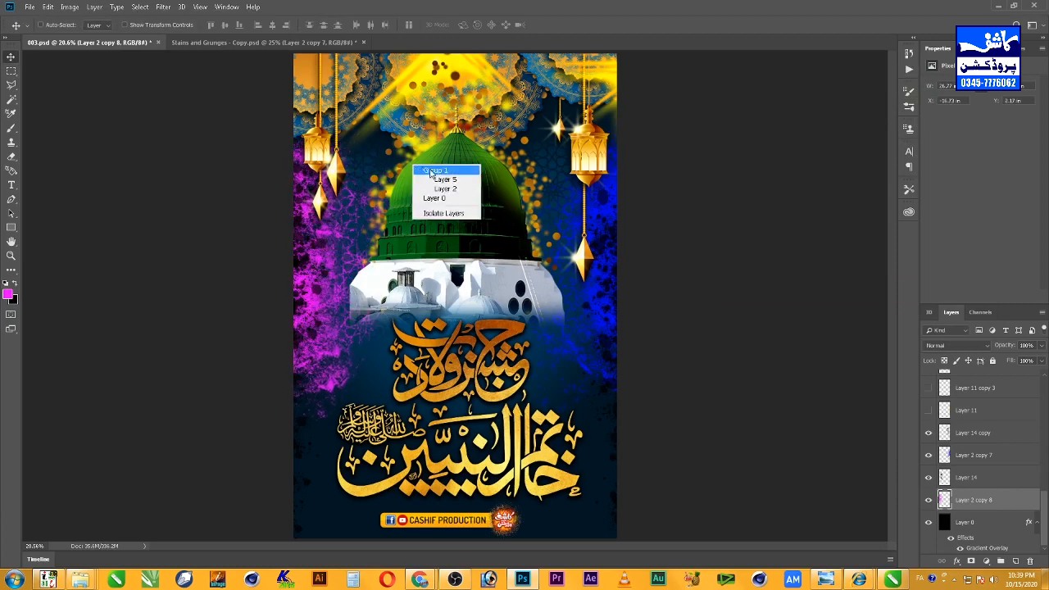
left_click(443, 218)
left_click_drag(318, 311, 334, 312)
key("ctrl+z")
right_click(325, 330)
left_click(353, 341)
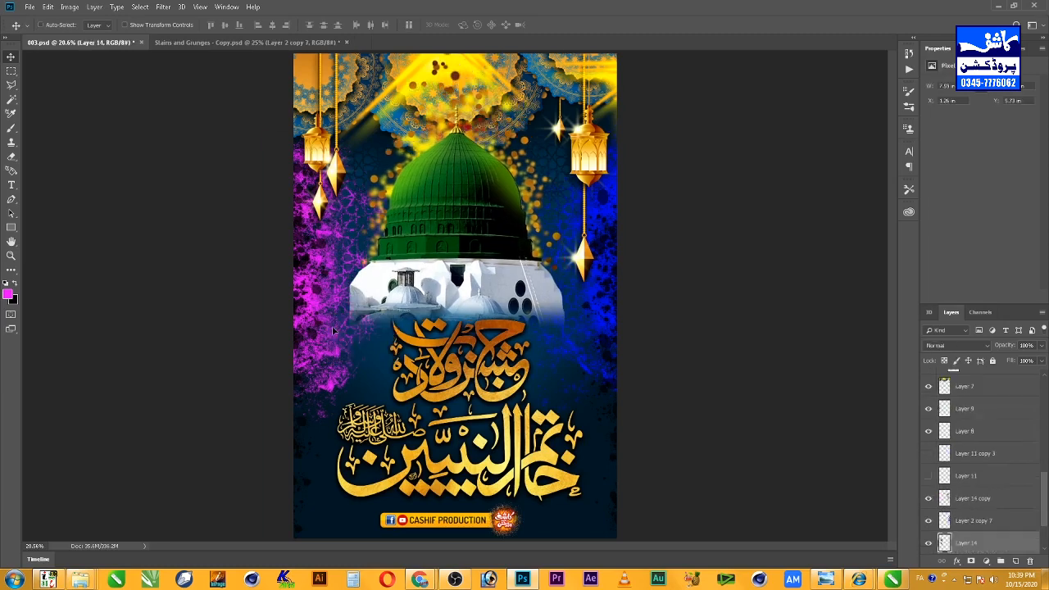
left_click_drag(331, 385, 329, 387)
Step: Darken the left grunge on Layer 2 copy 8 by filling it with deep purple 4d0052
left_click(8, 294)
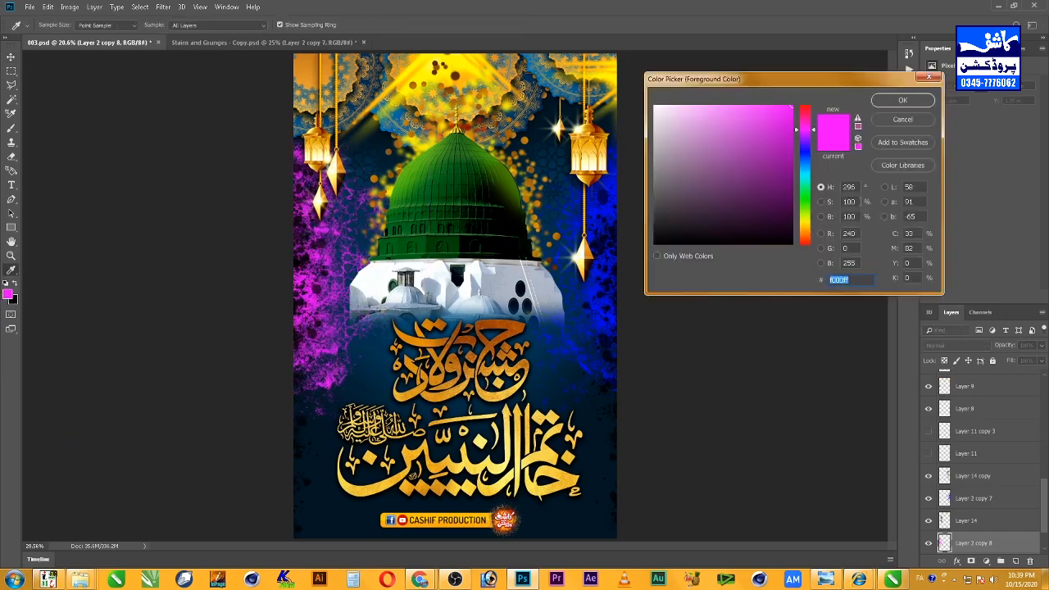
left_click(779, 170)
left_click(903, 100)
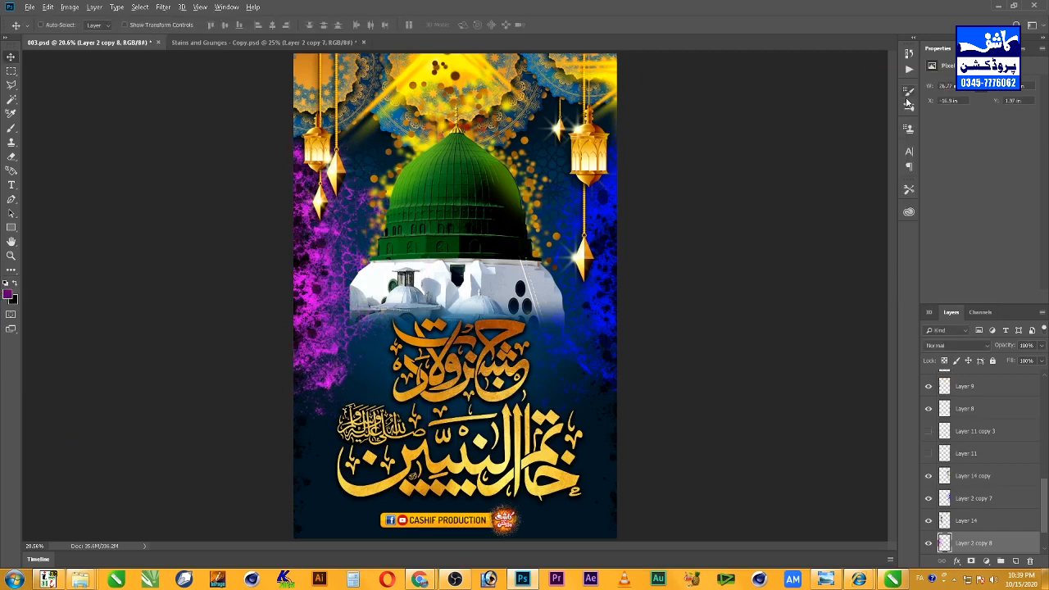
Step: Fill the left grunge on Layer 2 copy 8 with bright cyan, shift it slightly down and outward, and save the poster
left_click(9, 294)
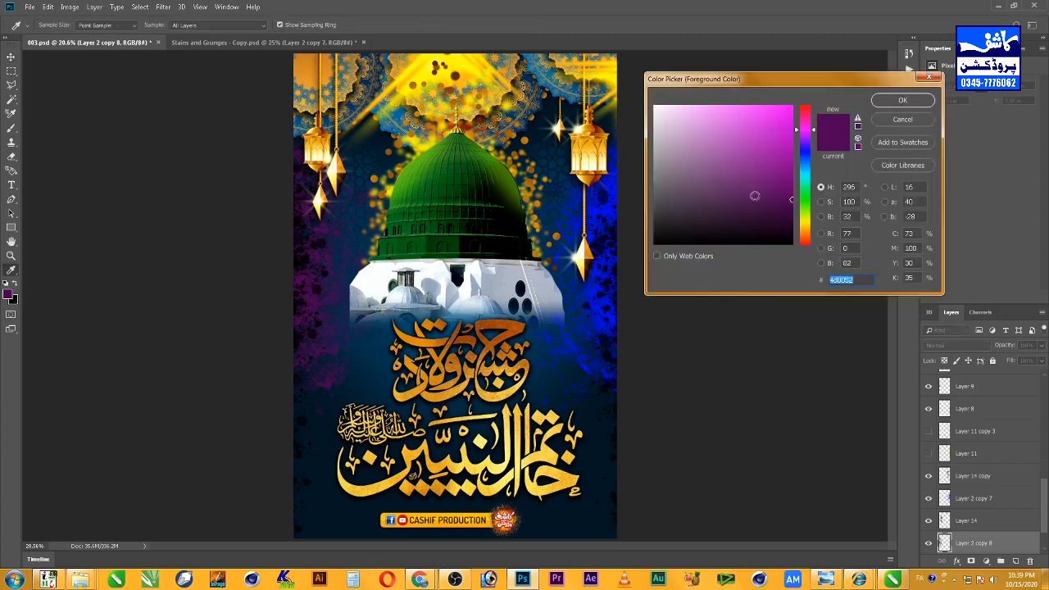
left_click_drag(804, 188, 840, 85)
left_click(884, 104)
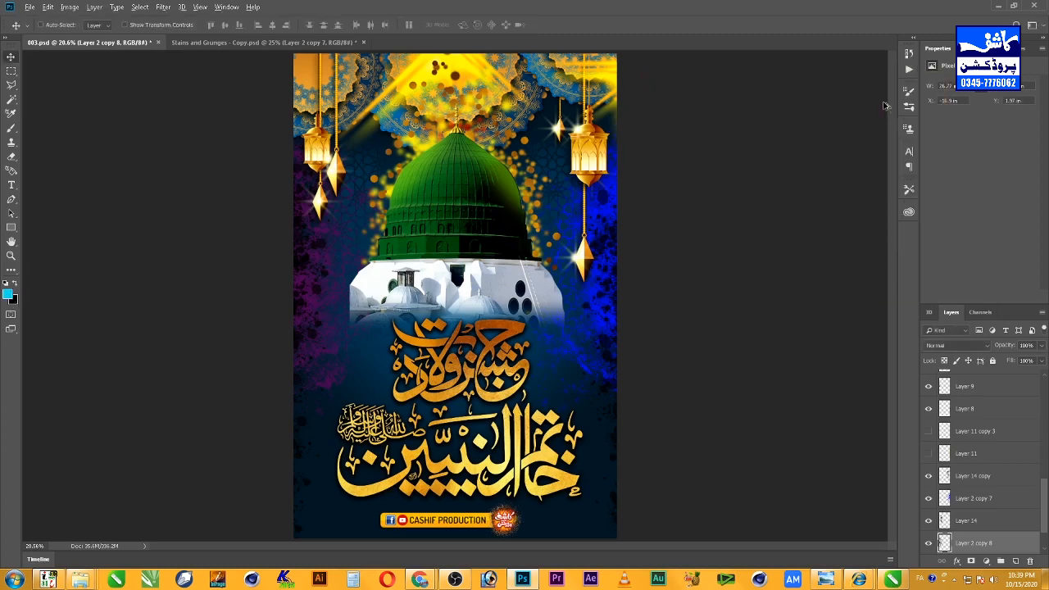
key("alt+shift+BackSpace")
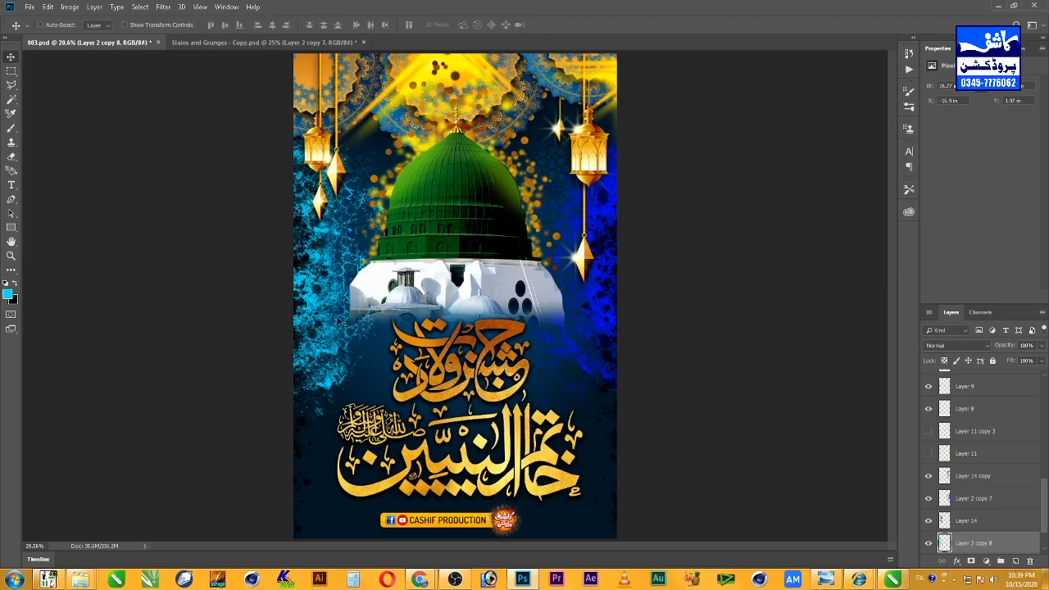
left_click_drag(340, 321, 327, 345)
key("ctrl+s")
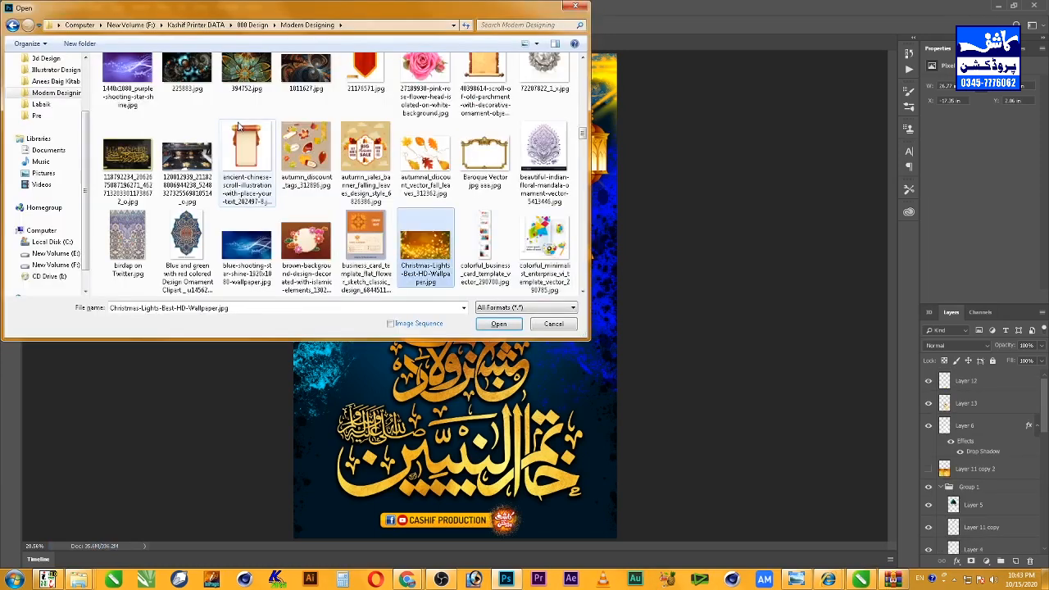
Step: Open Christmas-Lights-Best-HD-Wallpaper.jpg, bring it into 003.psd and scale it to about 158% across the bottom behind the calligraphy
key("Return")
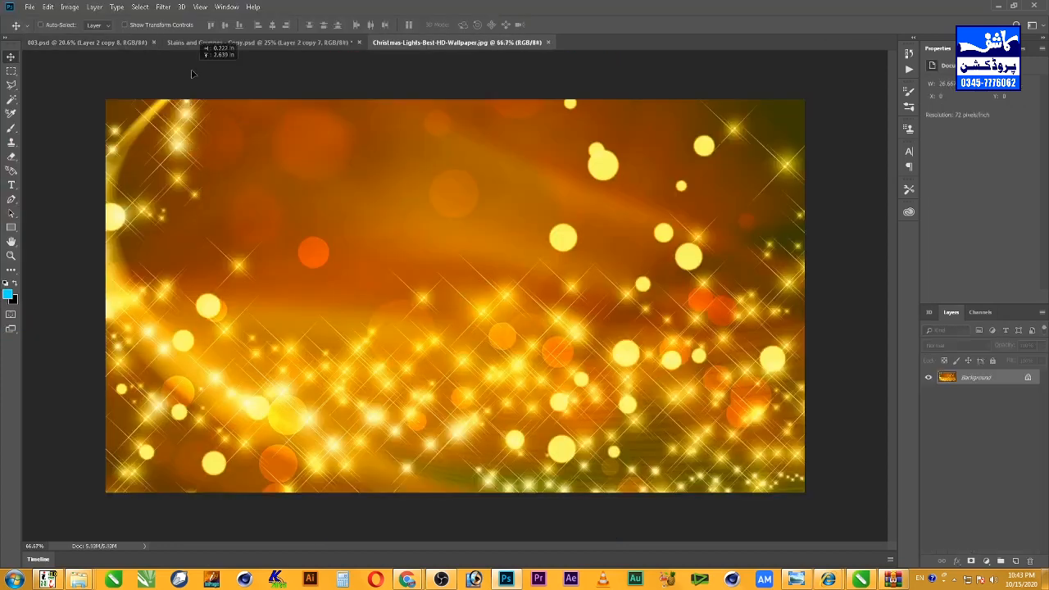
left_click(95, 43)
left_click_drag(340, 228, 414, 478)
key("ctrl+t")
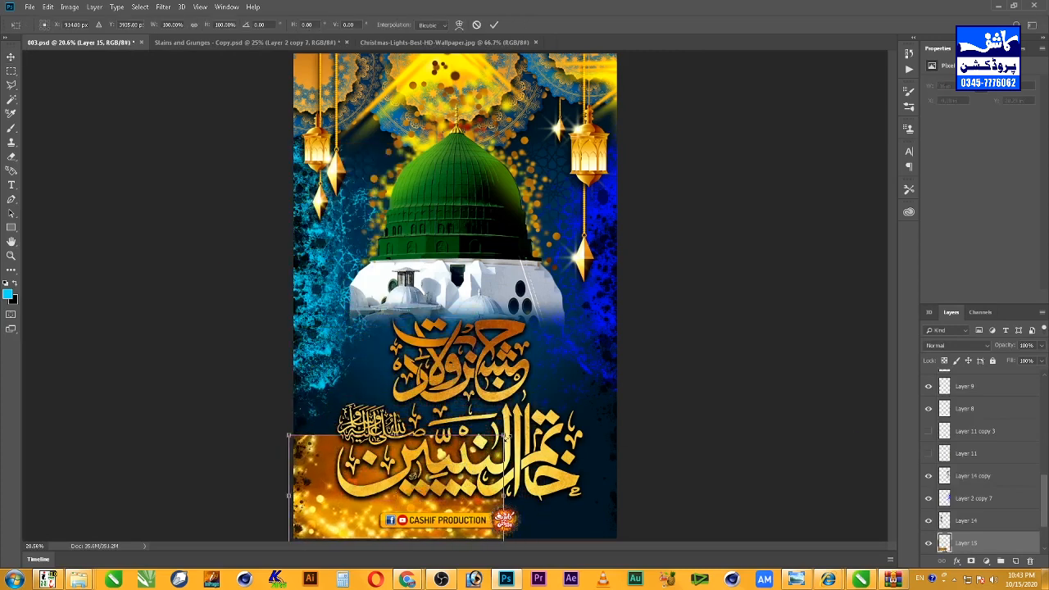
left_click_drag(503, 437, 629, 364)
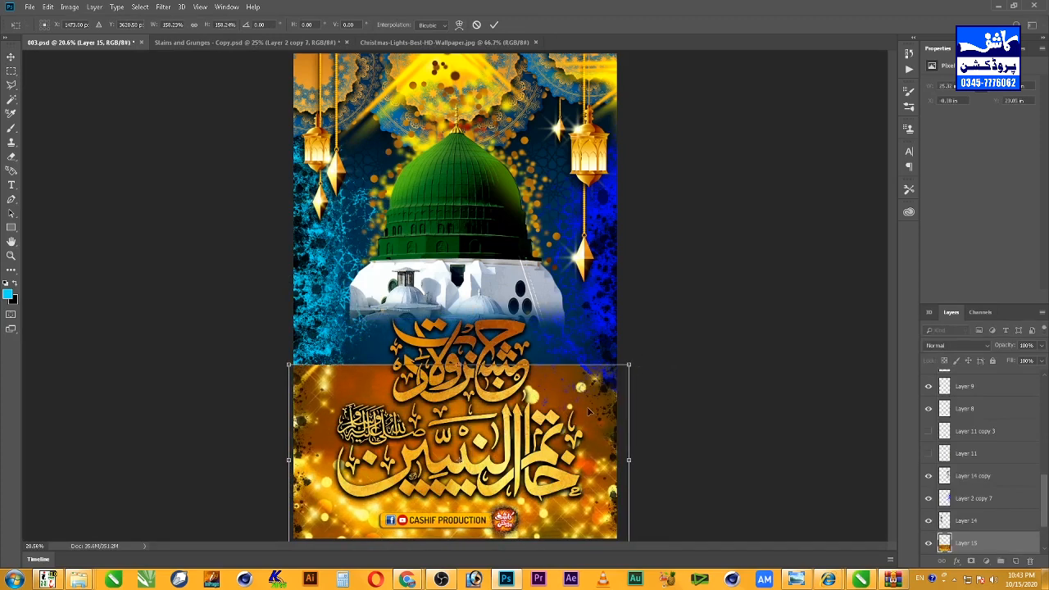
key("Return")
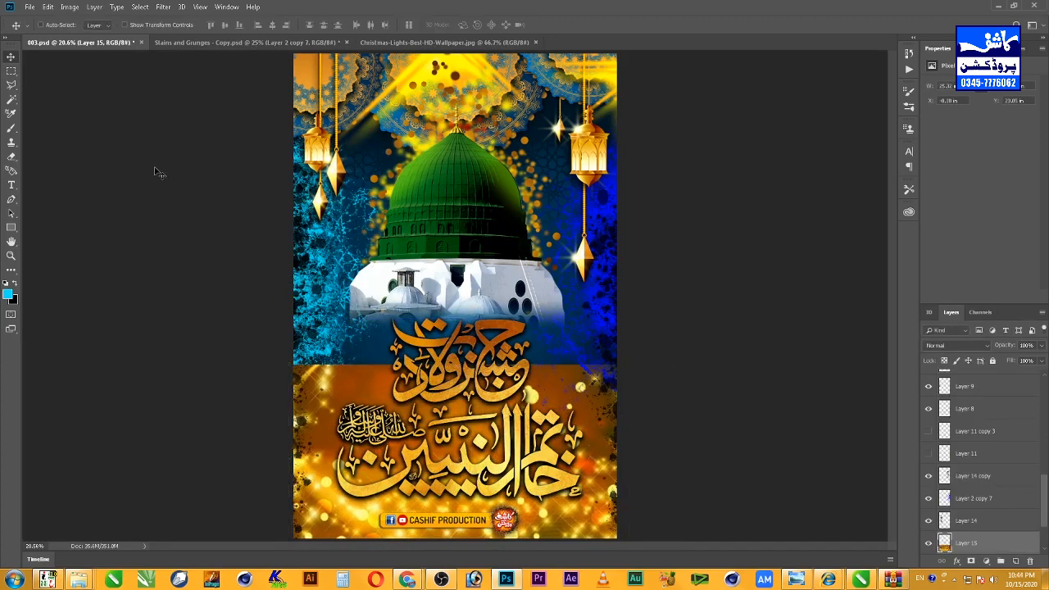
Step: Erase the upper part of the golden lights image on Layer 15 with a large Blood splatter eraser brush, starting at 2500 px
key("e")
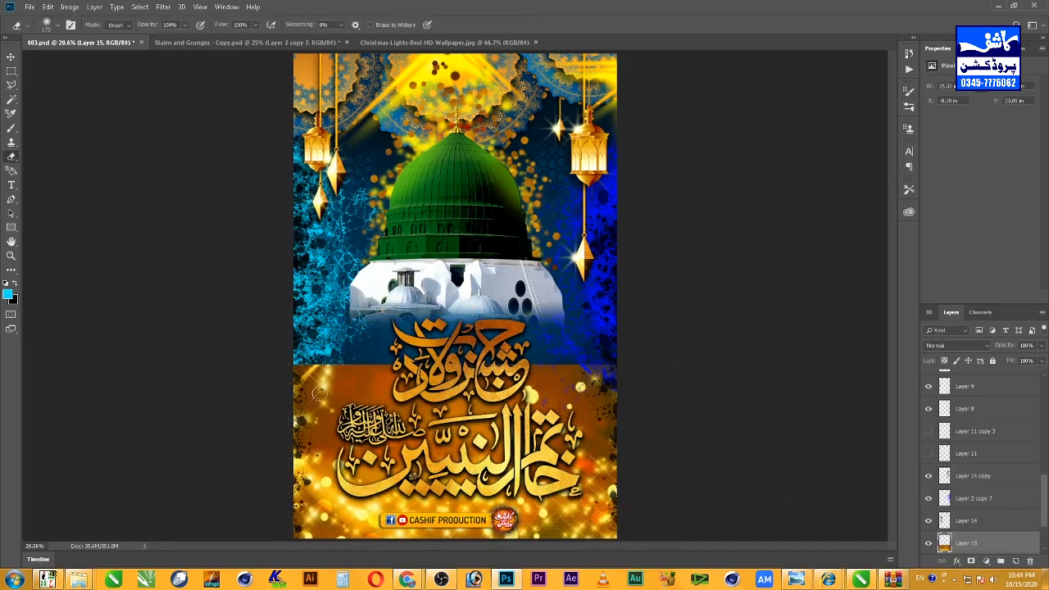
right_click(348, 213)
left_click_drag(673, 321, 678, 471)
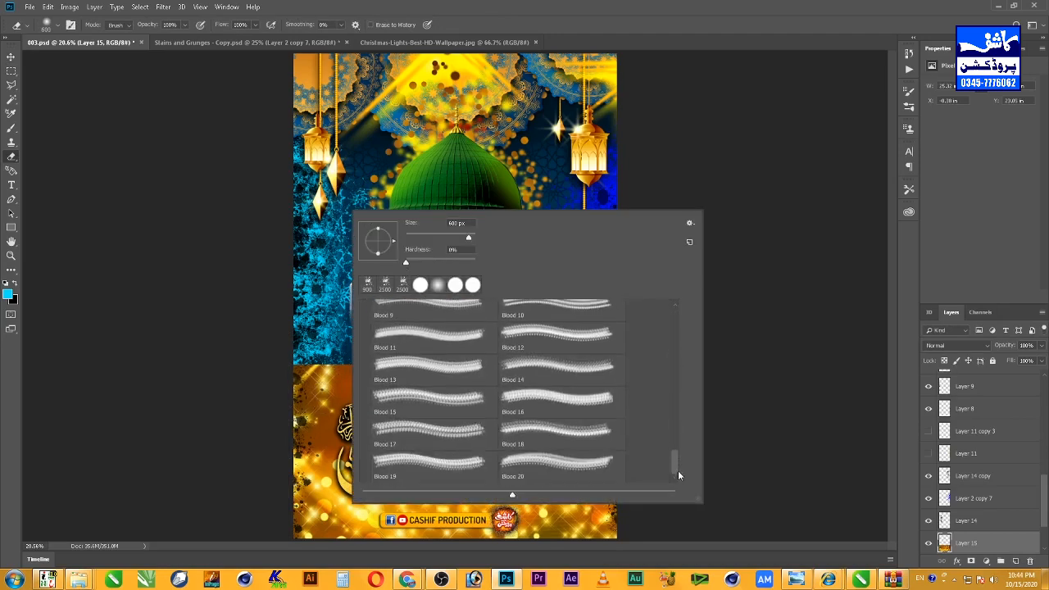
left_click(597, 447)
left_click(632, 4)
left_click(609, 332)
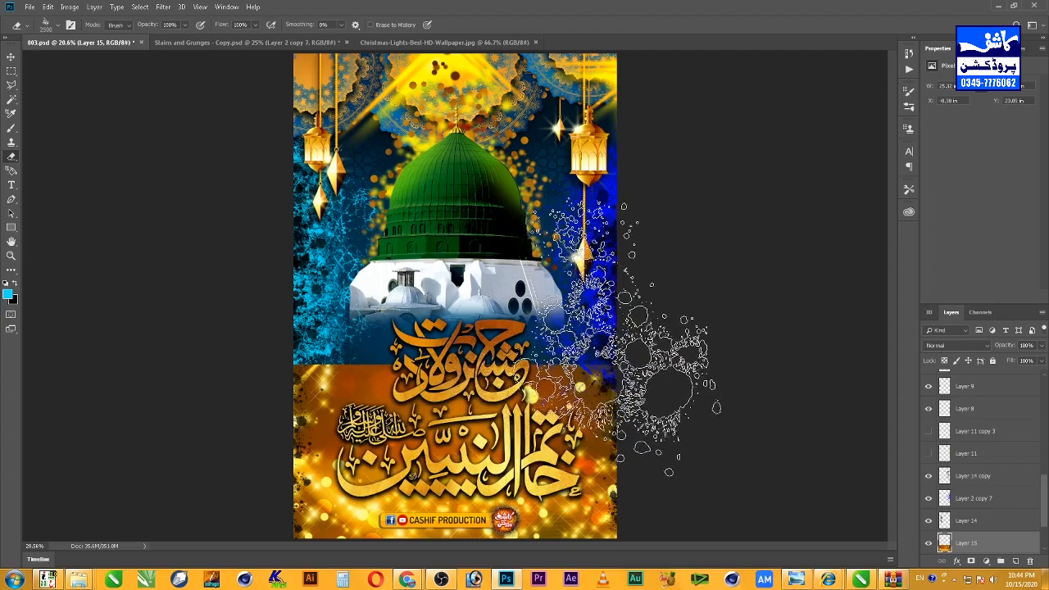
mouse_move(332, 357)
left_mouse_down()
mouse_move(627, 353)
mouse_move(463, 383)
mouse_move(452, 402)
mouse_move(300, 419)
mouse_move(541, 399)
mouse_move(534, 421)
mouse_move(729, 332)
mouse_move(359, 336)
mouse_move(418, 368)
mouse_move(536, 396)
mouse_move(360, 401)
left_mouse_up()
key("bracketleft")
key("bracketleft")
key("bracketleft")
key("bracketleft")
key("bracketleft")
key("bracketleft")
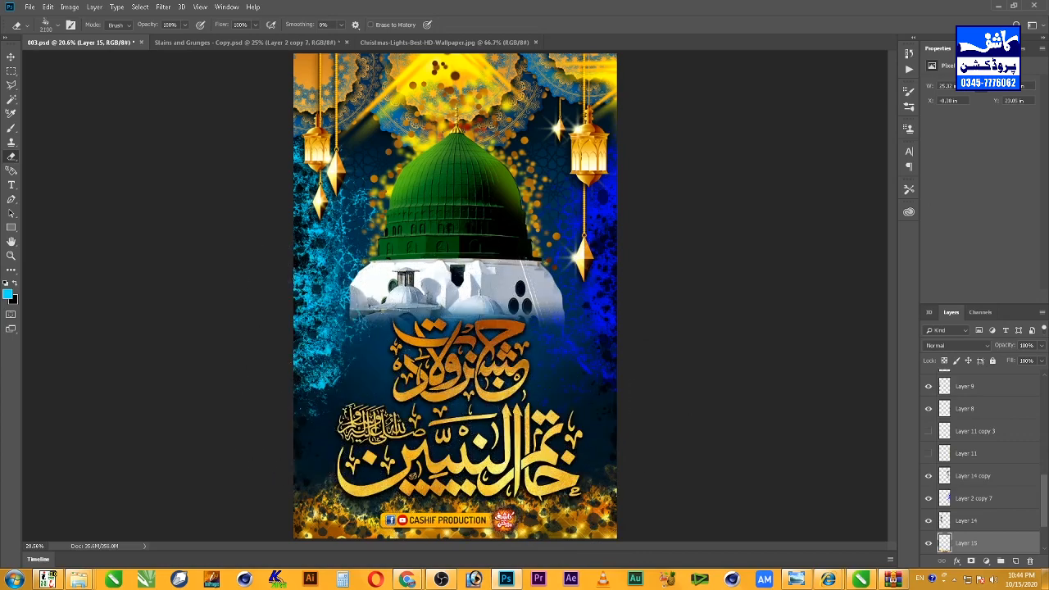
Step: Reduce the eraser brush to 700 px, set its Angle Jitter to 61%, and erase more of the golden lights' upper edge on Layer 15
key("bracketleft")
key("bracketleft")
key("bracketleft")
key("bracketleft")
key("bracketleft")
key("bracketleft")
key("bracketleft")
key("bracketleft")
key("bracketleft")
key("bracketleft")
key("bracketleft")
key("bracketleft")
left_click(909, 91)
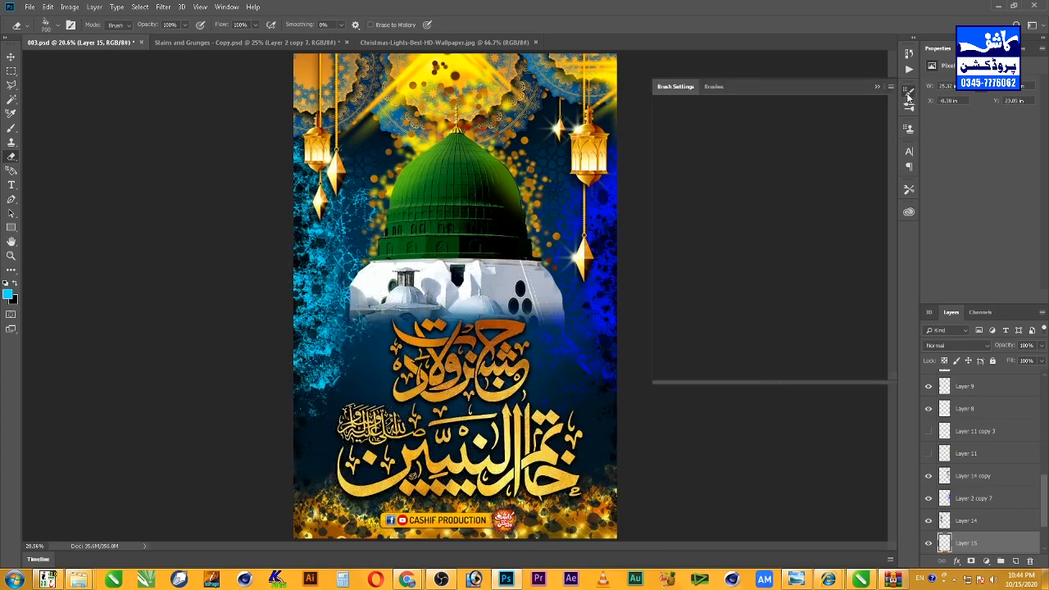
left_click(664, 132)
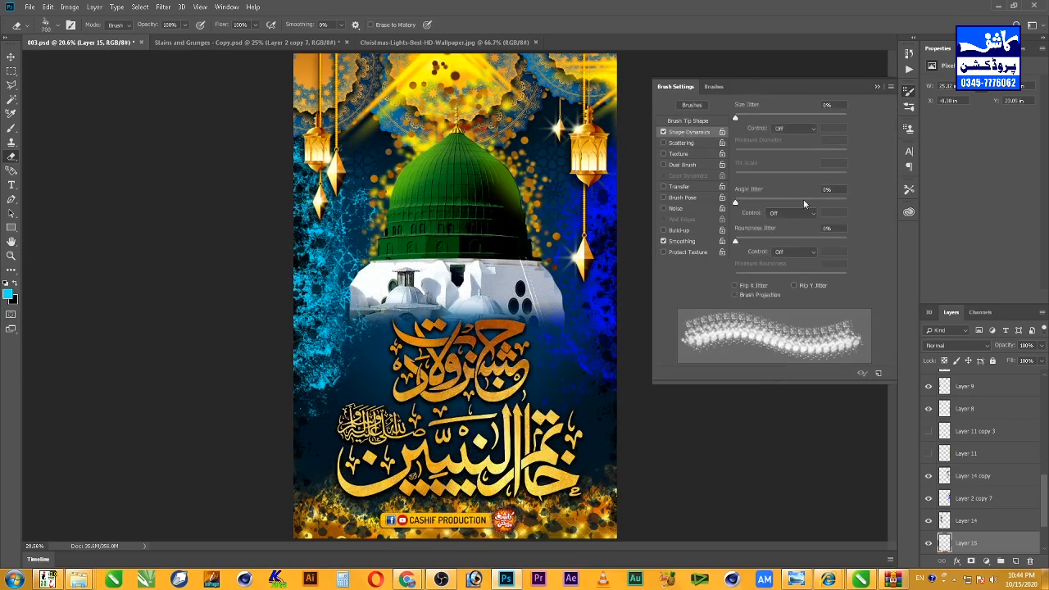
left_click(804, 201)
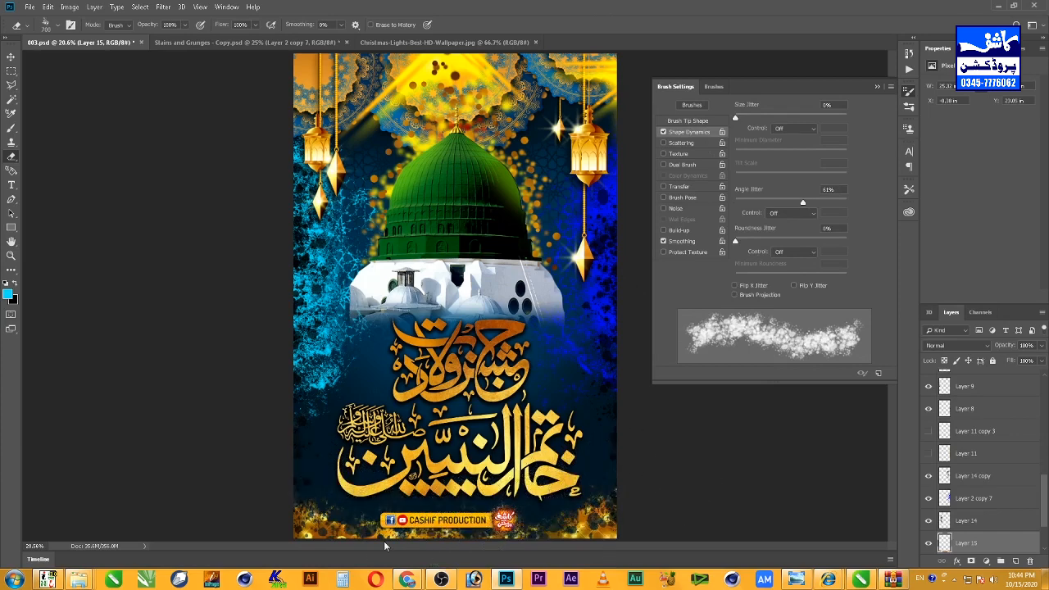
key("v")
left_click_drag(570, 369, 570, 394)
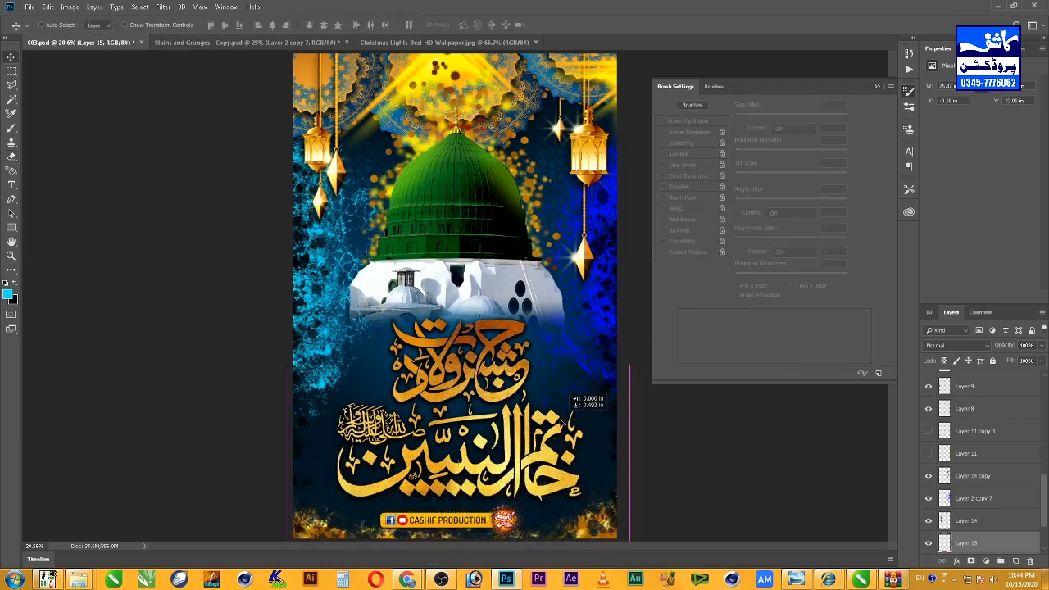
left_click_drag(565, 438, 565, 392)
key("ctrl+z")
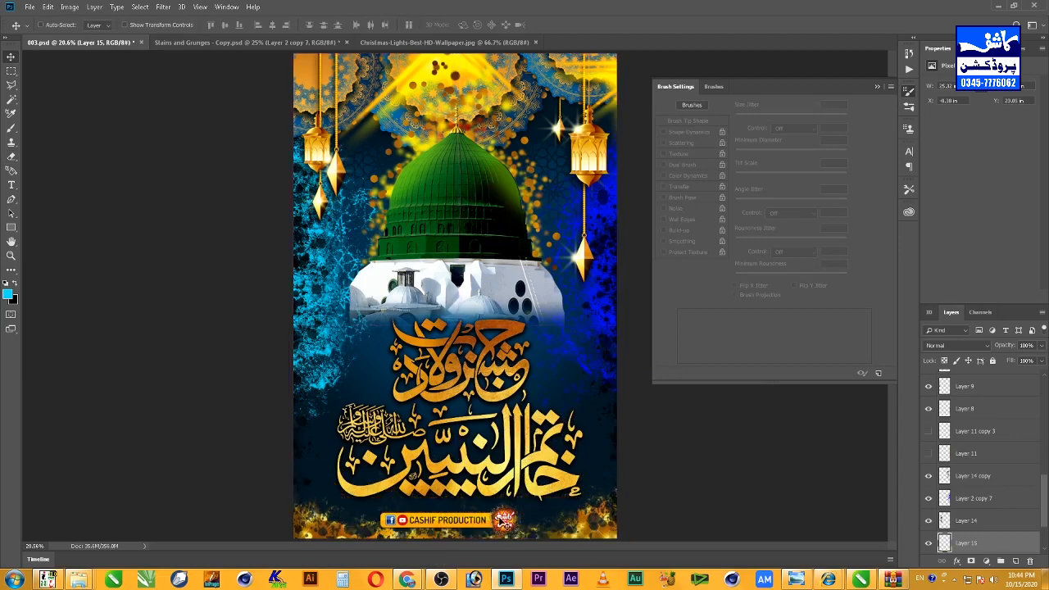
Step: Move both calligraphy layers, Layer 13 and Layer 6, up together so they overlap the white base of the dome
right_click(541, 491)
left_click(544, 496)
left_click_drag(543, 495, 555, 456)
right_click(544, 497)
left_click(566, 506)
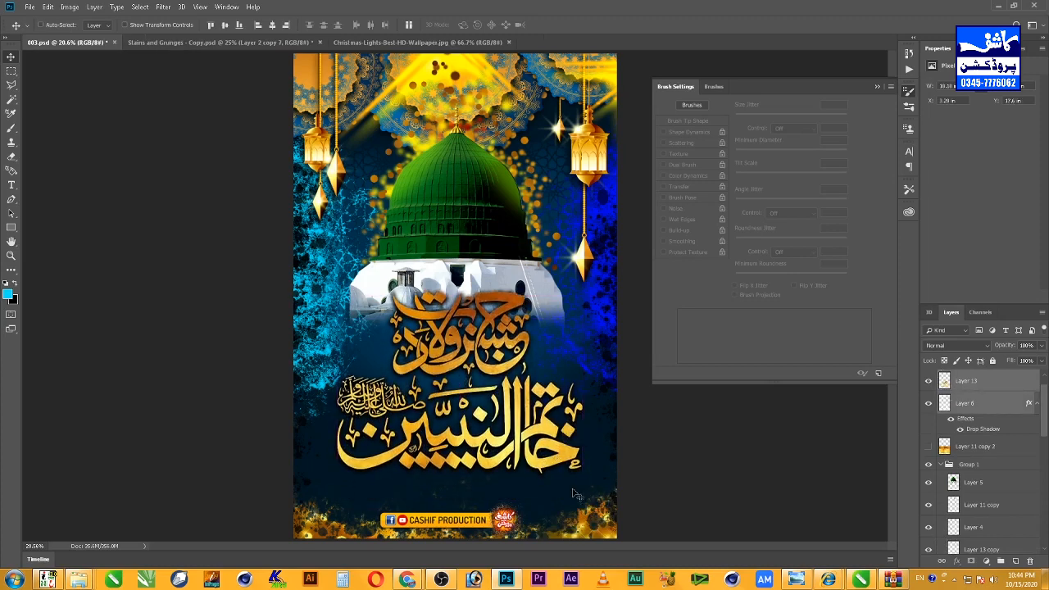
Step: Move the CASHIF PRODUCTION banner on Layer 12 up beneath the calligraphy and save the poster
right_click(506, 519)
left_click(517, 528)
left_click_drag(505, 526, 505, 505)
left_click_drag(508, 500, 510, 505)
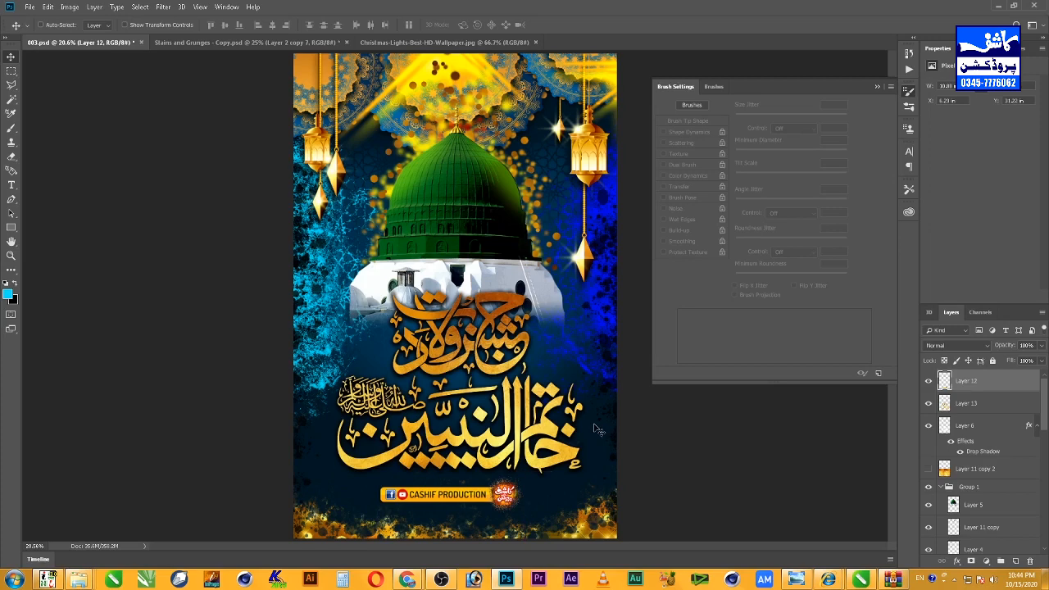
key("ctrl+s")
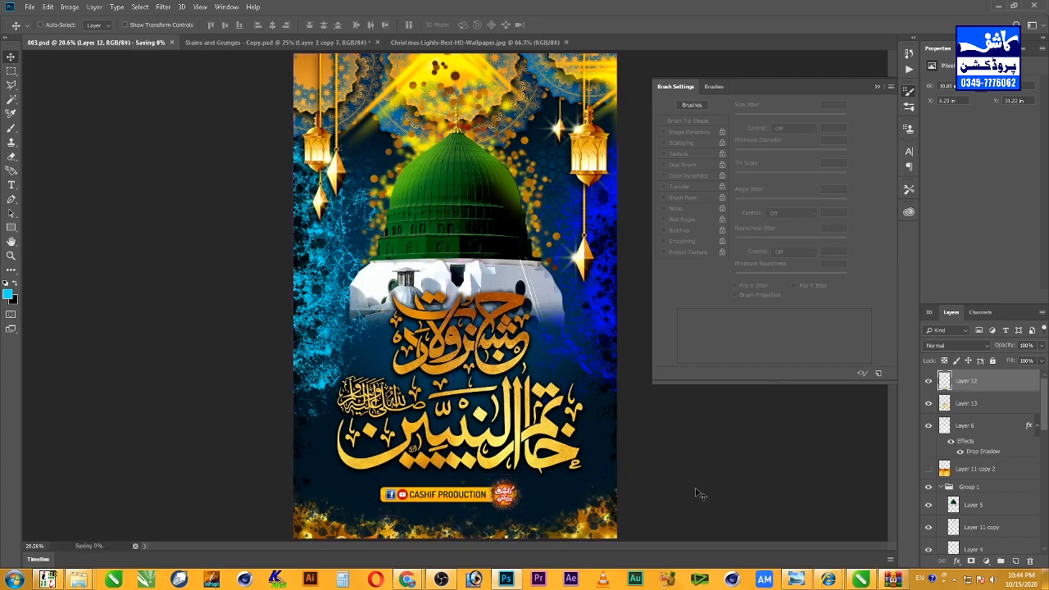
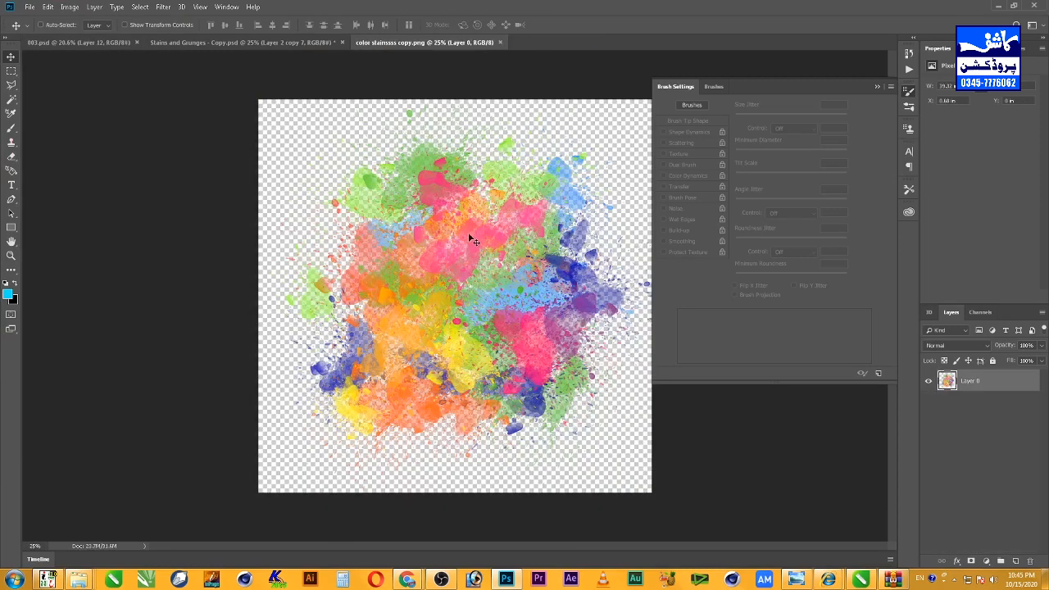
Step: Bring the colour stains image into 003.psd, place it in the poster's lower right corner and put a copy in the lower left corner
left_click_drag(451, 220, 595, 430)
left_click_drag(519, 371, 309, 499)
left_click_drag(481, 504, 344, 498)
key("ctrl+t")
left_click_drag(350, 359, 323, 507)
key("Return")
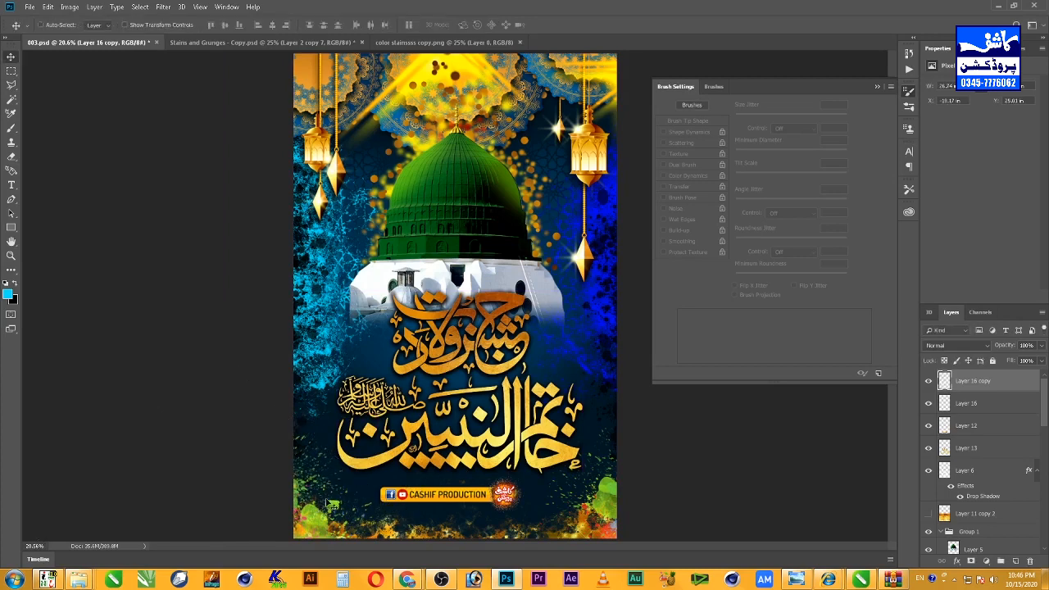
Step: Rotate the colour stains copy on Layer 16 copy and reposition it in the poster's lower left corner
key("ctrl+t")
left_click_drag(324, 476, 402, 467)
key("Return")
key("ctrl+t")
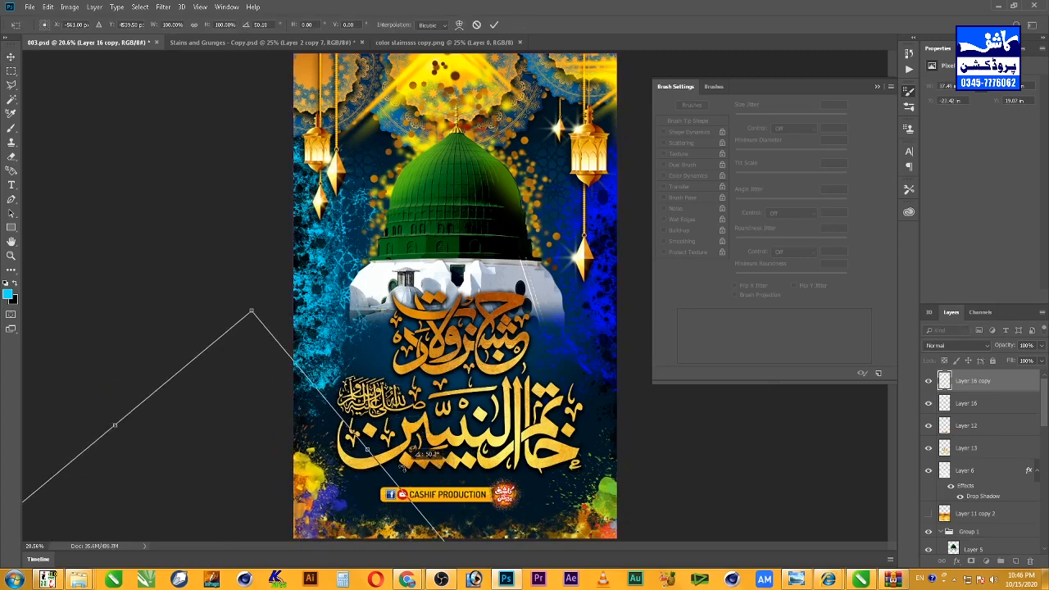
left_click_drag(323, 526, 329, 535)
left_click_drag(338, 493, 348, 508)
mouse_move(330, 468)
left_mouse_down()
mouse_move(335, 476)
mouse_move(320, 461)
left_mouse_up()
left_click_drag(126, 382, 352, 369)
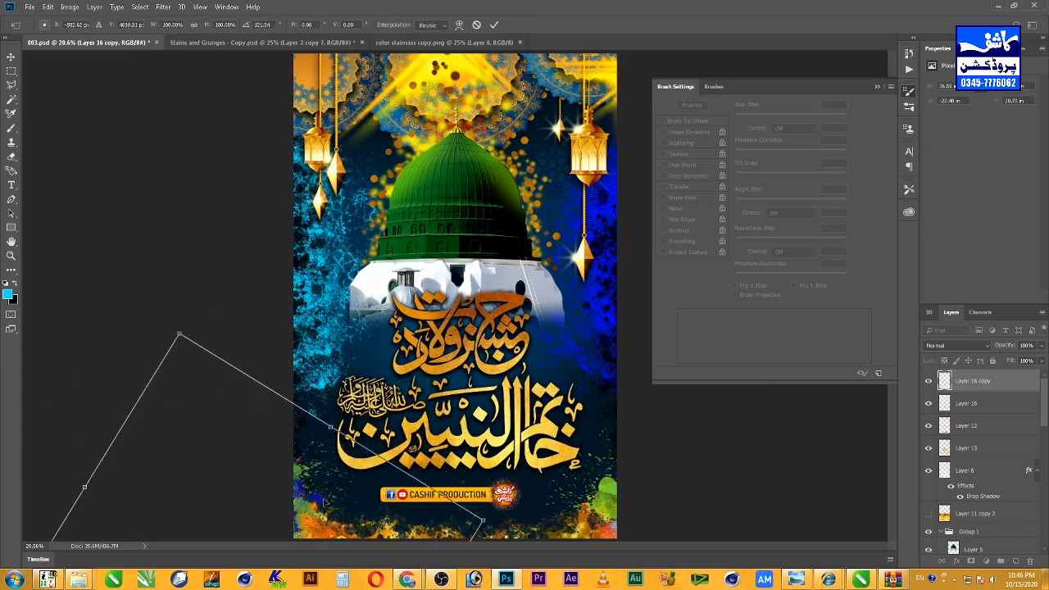
left_click_drag(324, 506, 328, 494)
key("Return")
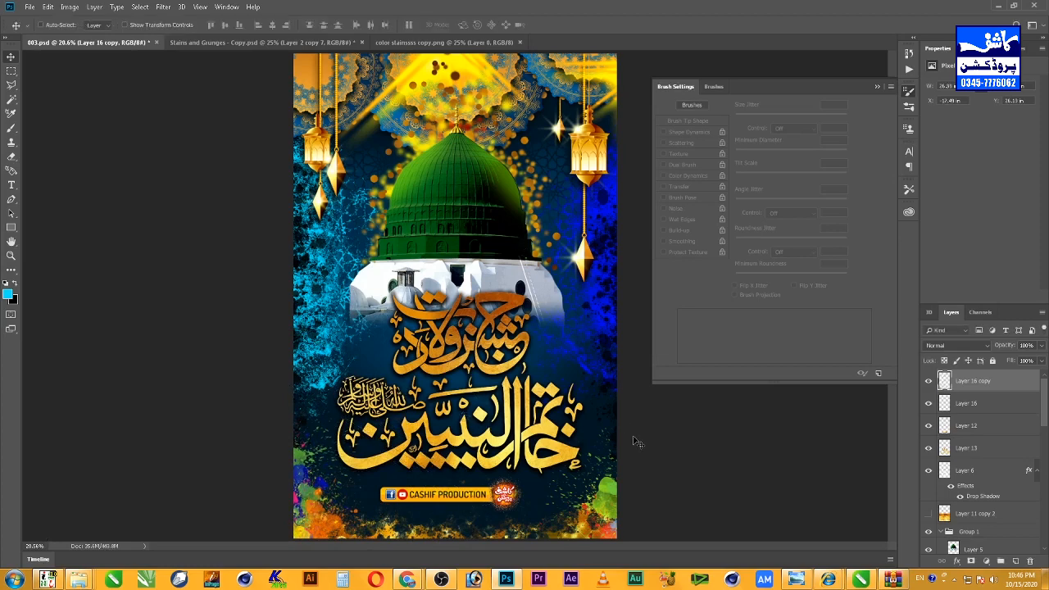
Step: Shift the CASHIF PRODUCTION banner on Layer 12 slightly right to centre it below the calligraphy, and save the poster
right_click(513, 492)
left_click(529, 495)
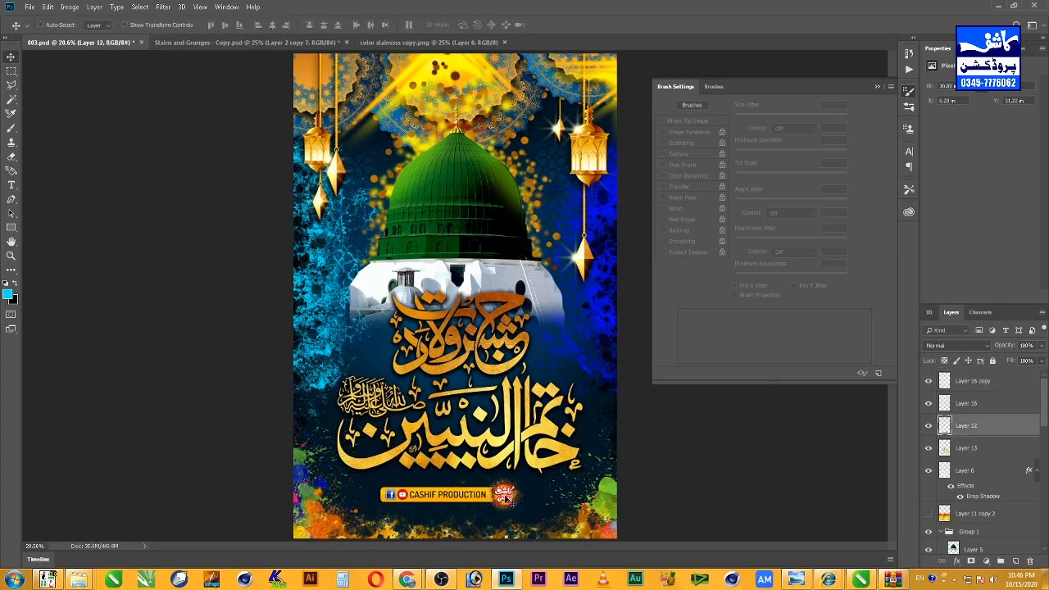
left_click_drag(506, 494, 515, 495)
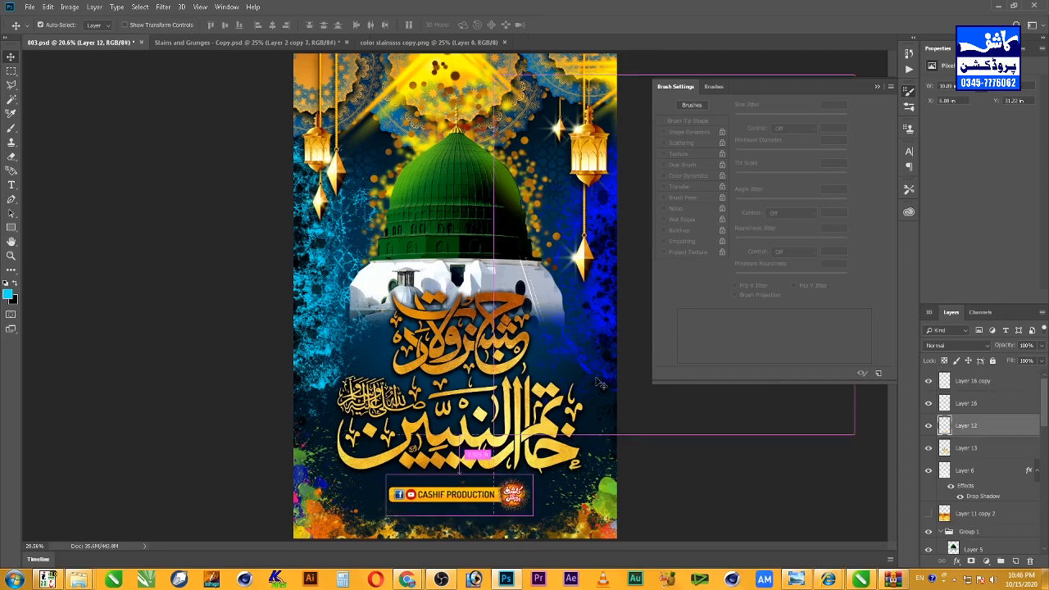
key("ctrl+s")
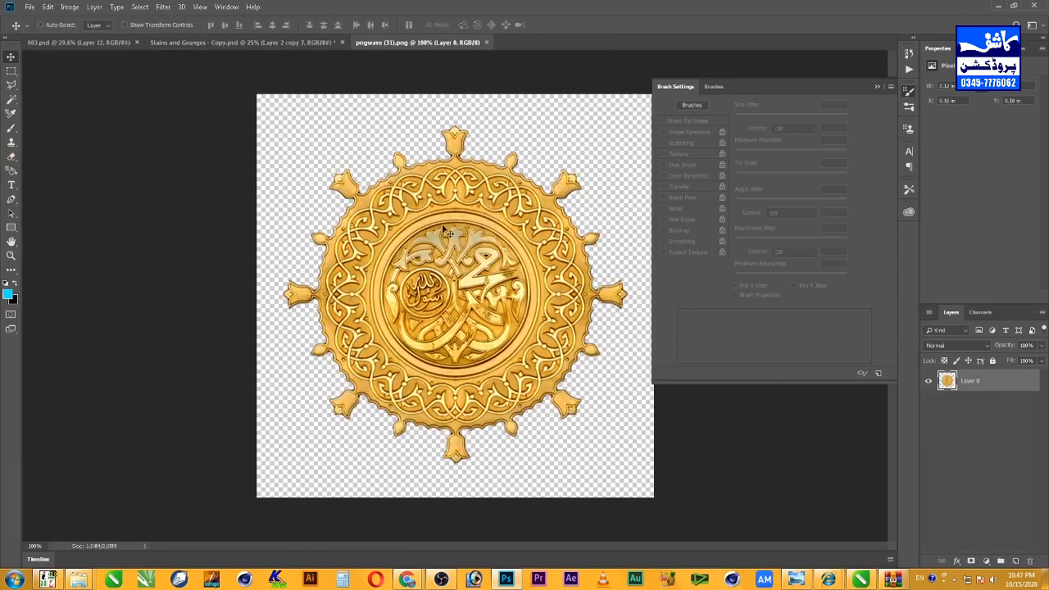
Step: Bring the gold medallion from pngwave (31).png into the poster, place it above the dome and order it in Group 1 beneath Layer 11 copy
left_click_drag(448, 226, 197, 246)
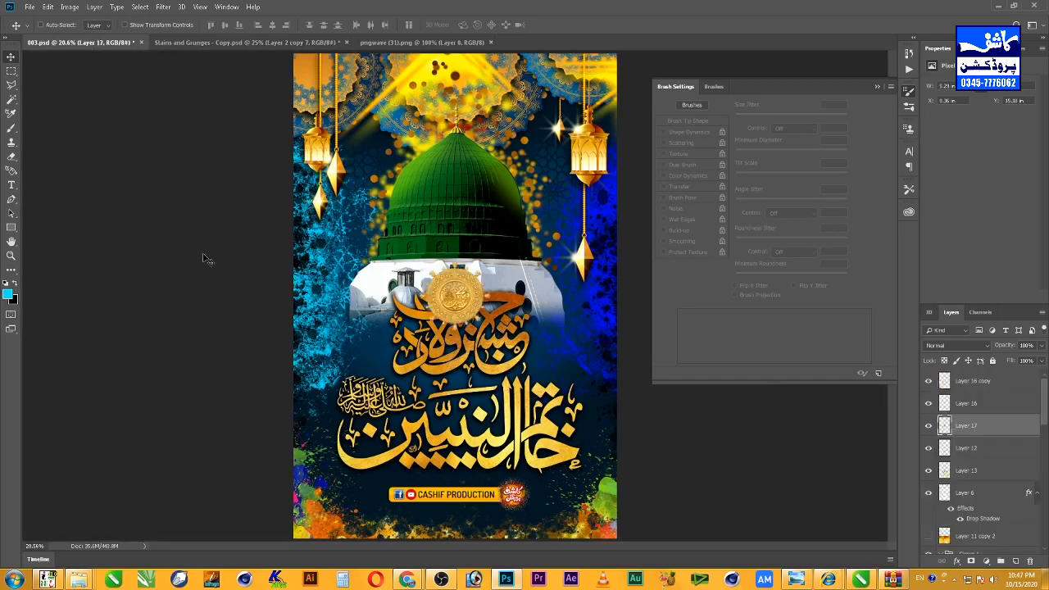
left_click_drag(442, 299, 458, 109)
key("ctrl+bracketleft")
key("ctrl+bracketleft")
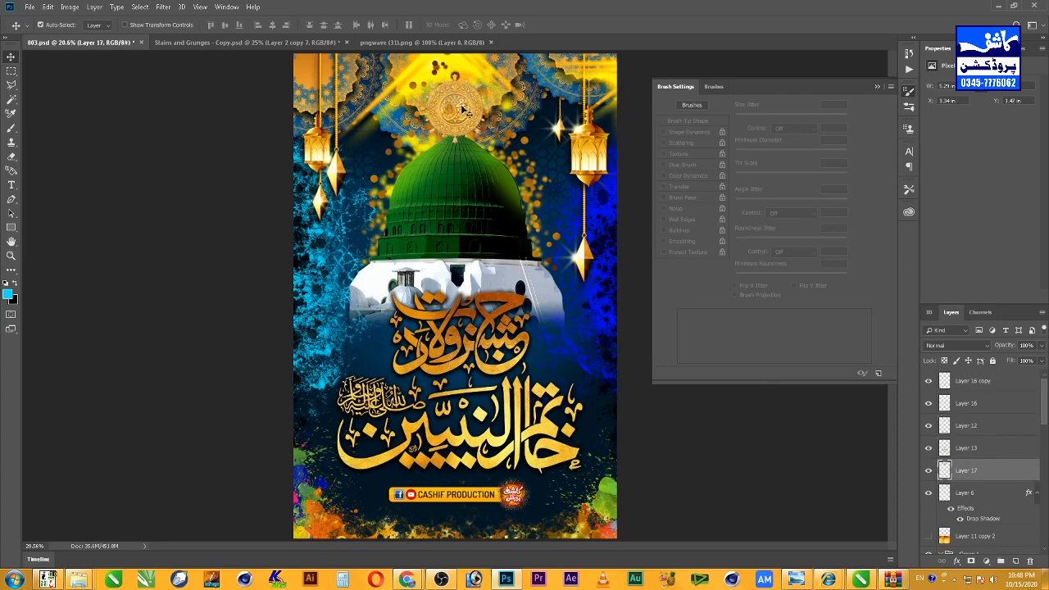
key("ctrl+bracketleft")
key("ctrl+bracketleft")
key("ctrl+bracketleft")
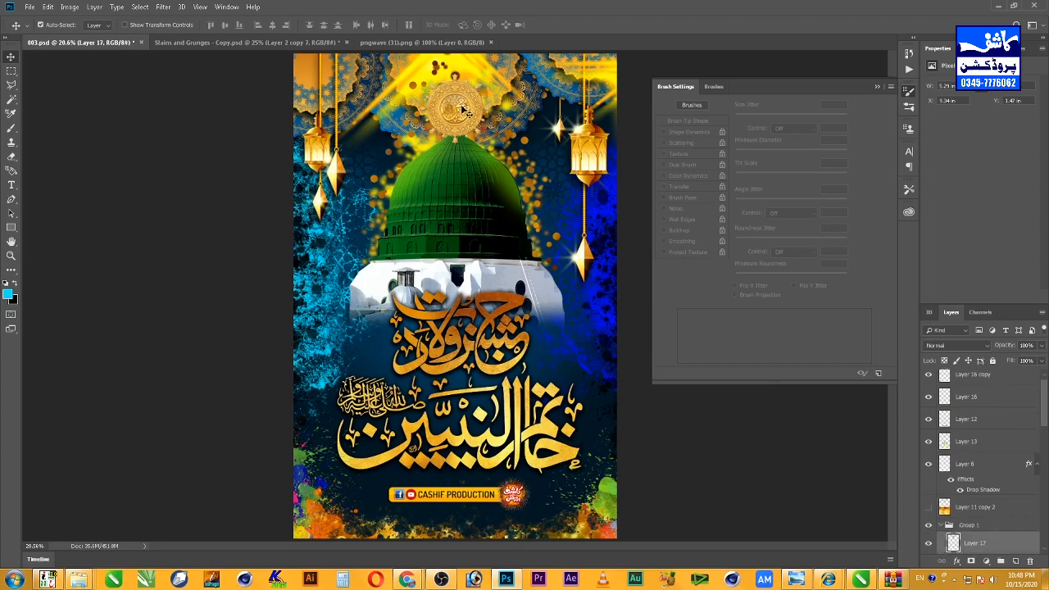
key("ctrl+bracketleft")
key("ctrl+bracketleft")
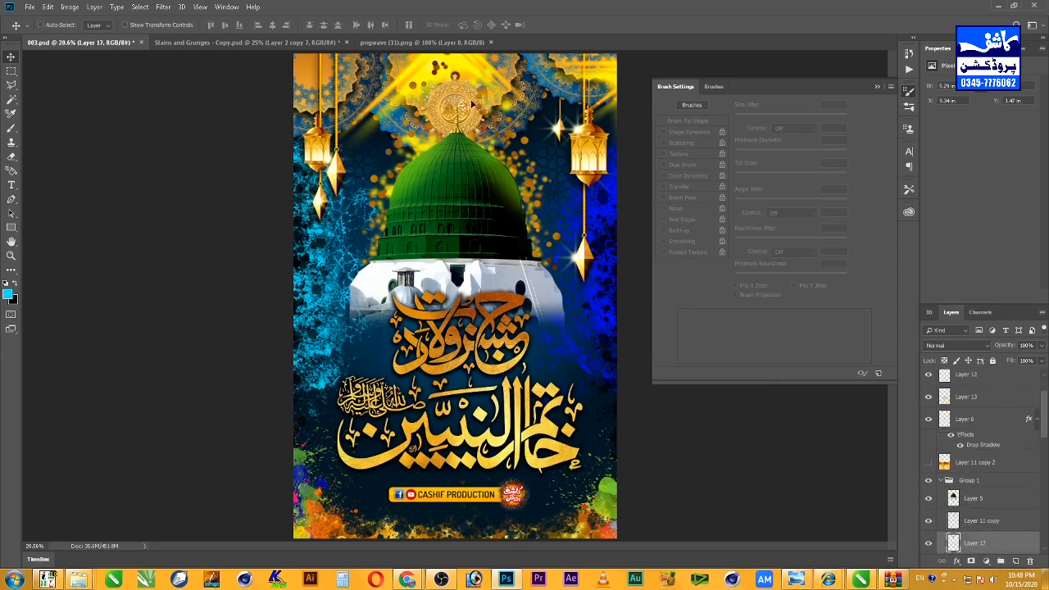
Step: Nudge the gold medallion on Layer 17 up and slightly right to centre it above the dome's tip
left_click_drag(472, 105, 470, 98)
key("shift+Up")
key("shift+Up")
key("shift+Right")
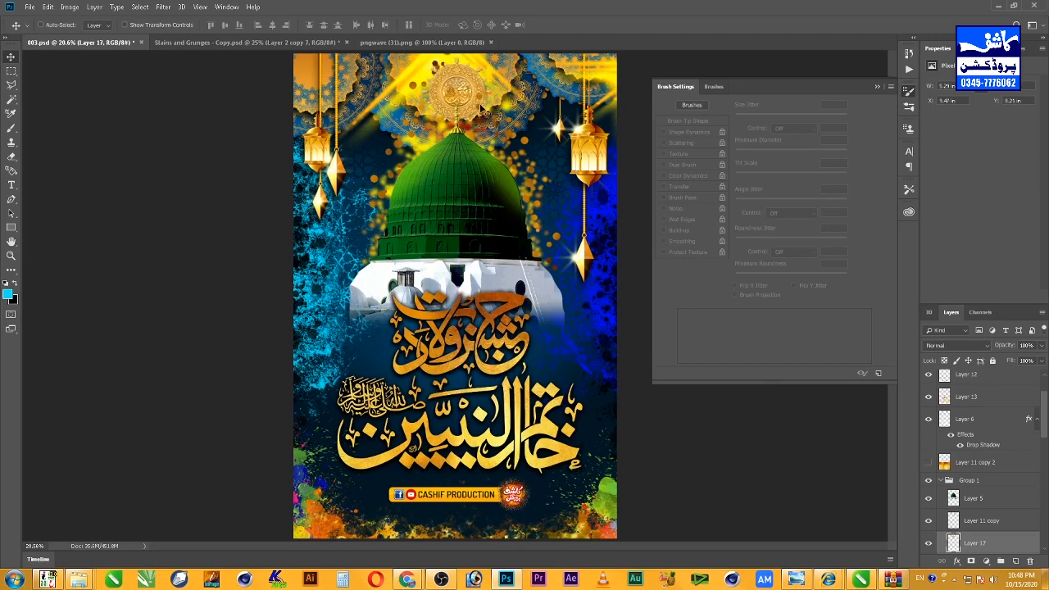
key("shift+Right")
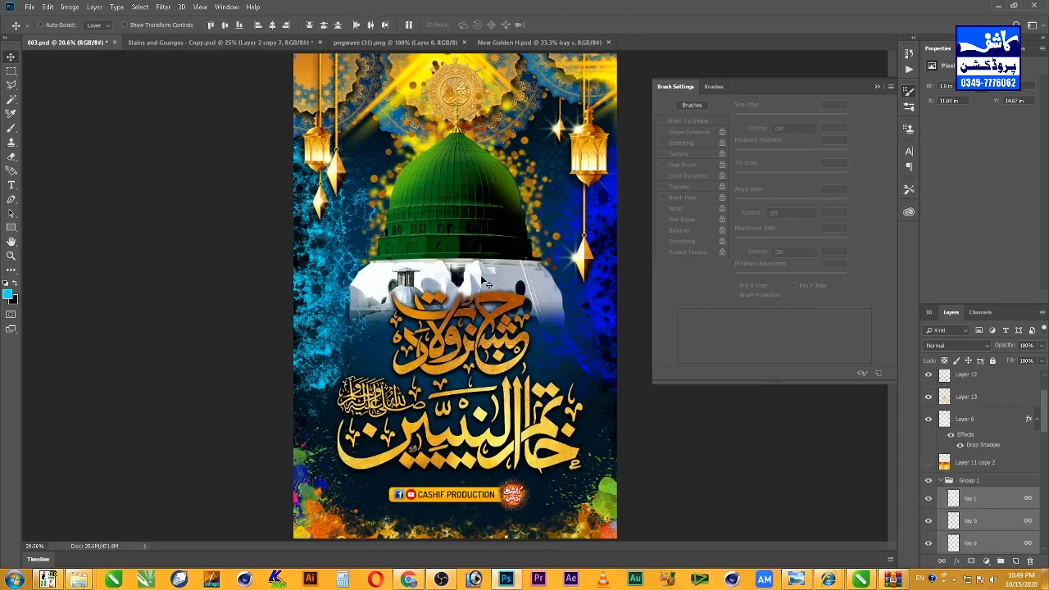
Step: Move the linked ray a, ray b and ray c light flare to the dome's tip and scale it up
left_click_drag(483, 280, 457, 128)
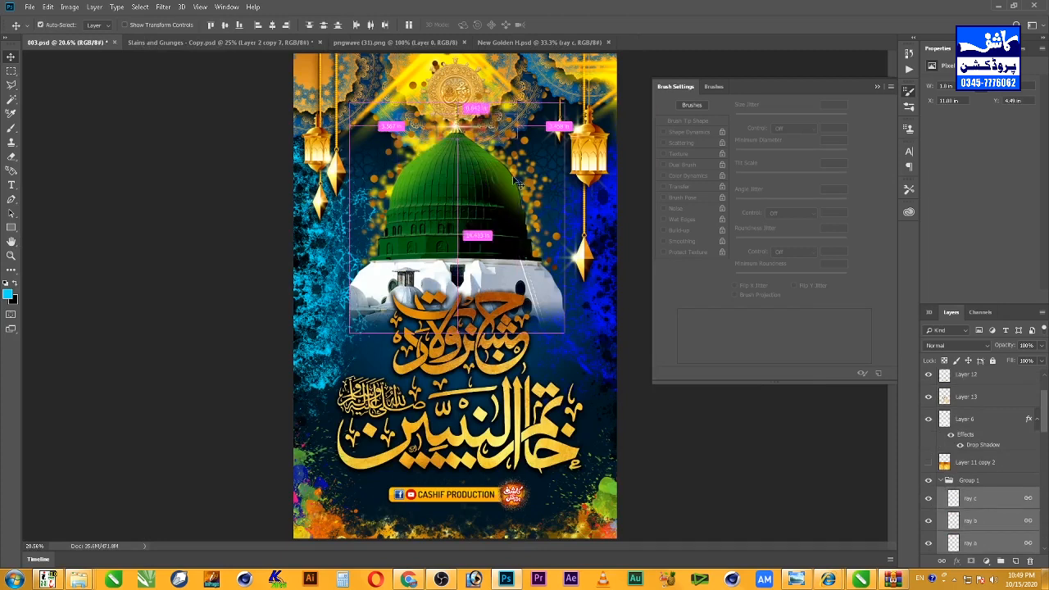
key("ctrl+t")
left_click_drag(520, 113, 562, 89)
key("Return")
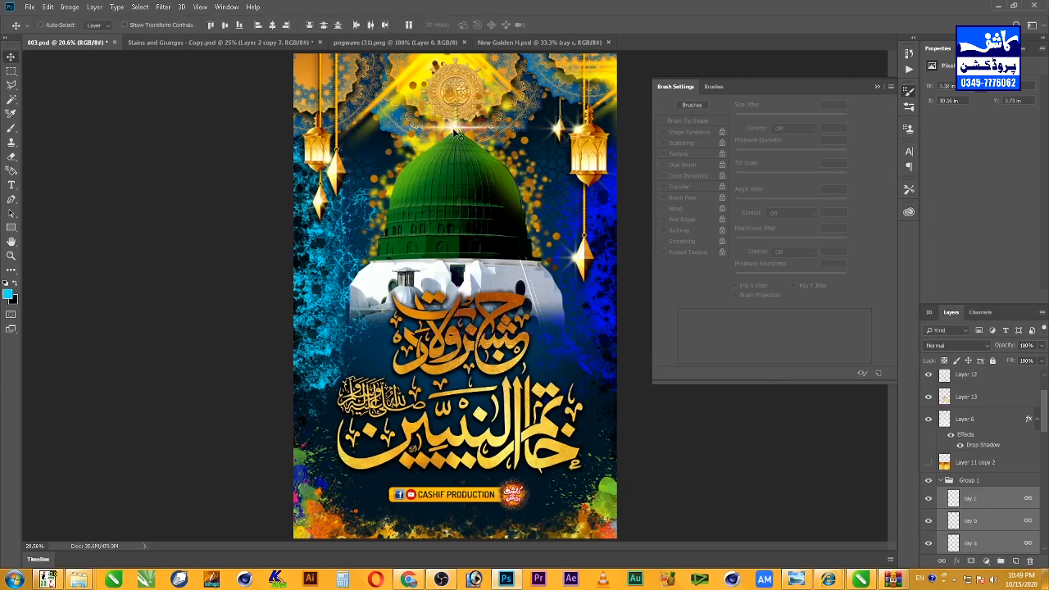
Step: Move the light flare to the dome's upper left edge and duplicate its three ray layers
left_click_drag(455, 123, 435, 182)
key("ctrl+t")
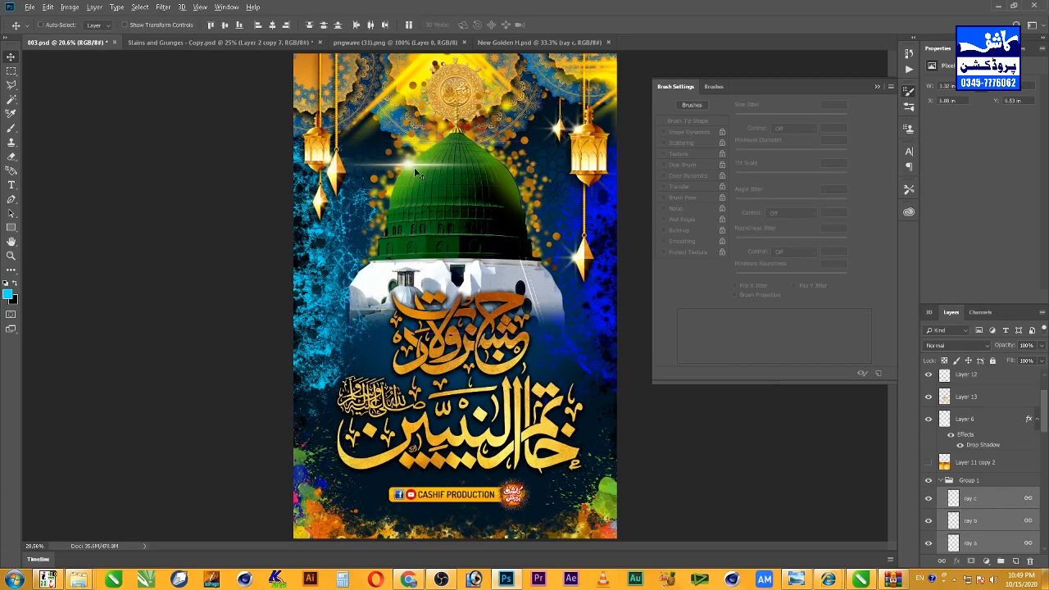
left_click_drag(413, 165, 466, 222)
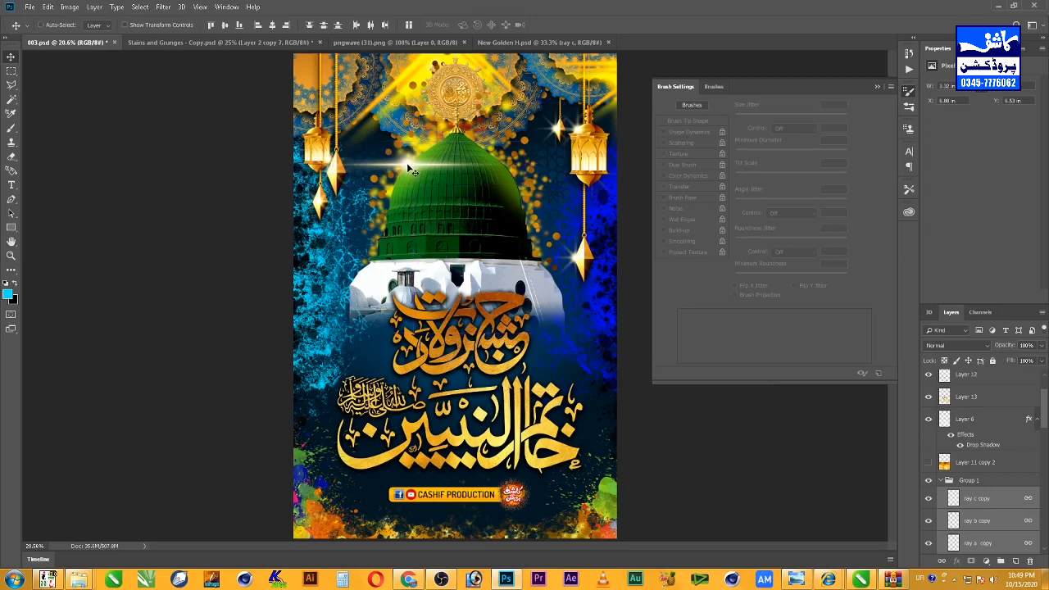
mouse_move(408, 164)
left_mouse_down()
mouse_move(412, 153)
mouse_move(404, 161)
left_mouse_up()
left_click_drag(450, 202, 451, 204)
key("ctrl+[")
key("ctrl+[")
key("ctrl+[")
key("ctrl+[")
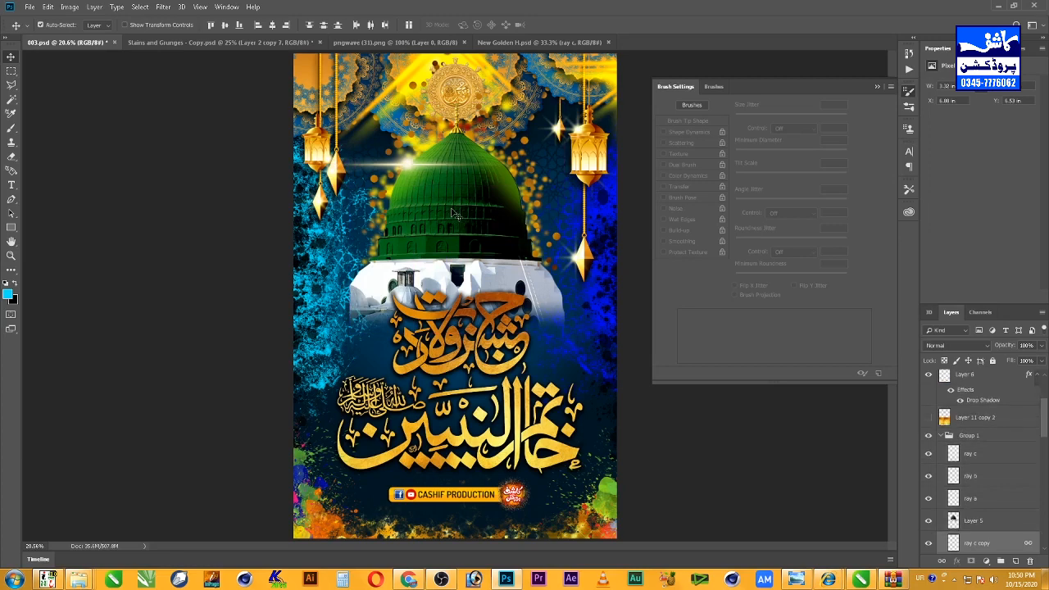
key("ctrl+[")
key("ctrl+[")
key("ctrl+]")
key("ctrl+]")
key("ctrl+]")
key("ctrl+]")
key("ctrl+]")
key("ctrl+]")
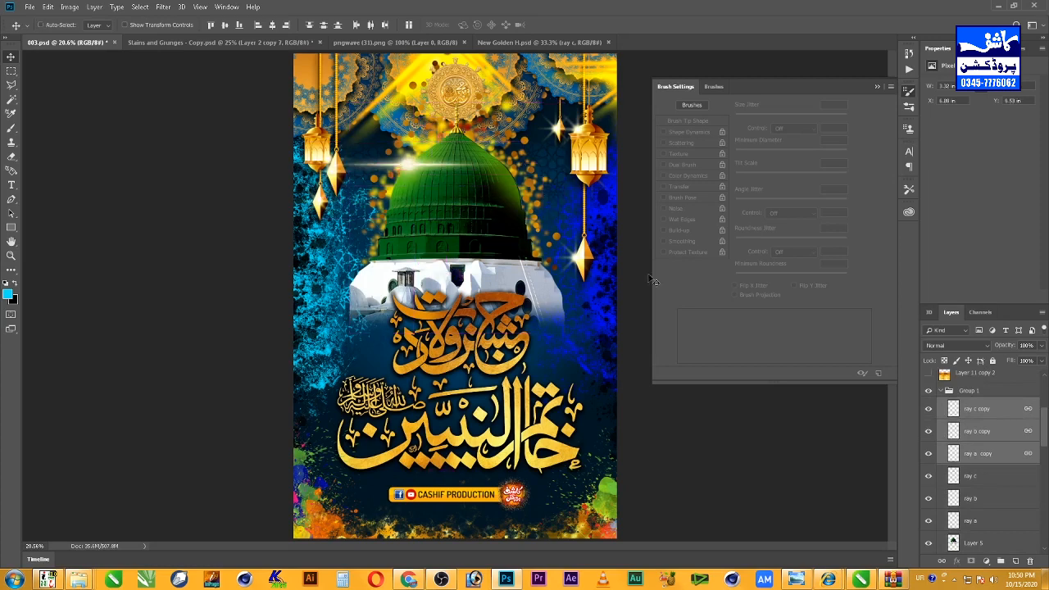
Step: Select the ray c copy layer and move the duplicated flare down onto the left side of the dome's lower band
left_click(995, 440)
left_click(999, 415)
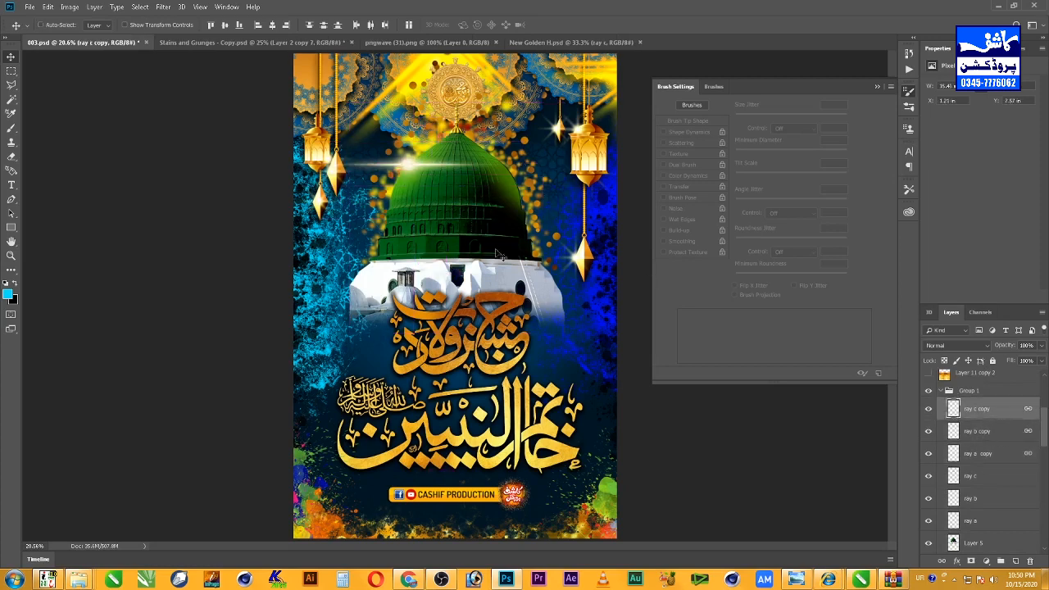
left_click_drag(496, 254, 451, 237)
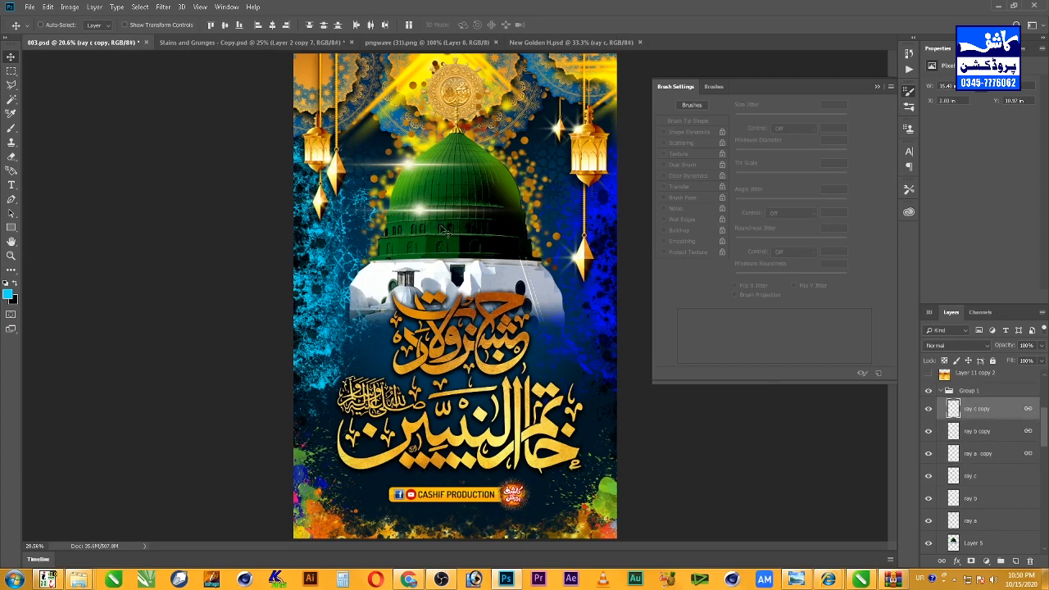
Step: Select the original ray c flare, shift it outward to the dome's upper left edge and rotate it to follow the dome's curve
right_click(407, 170)
left_click(419, 172)
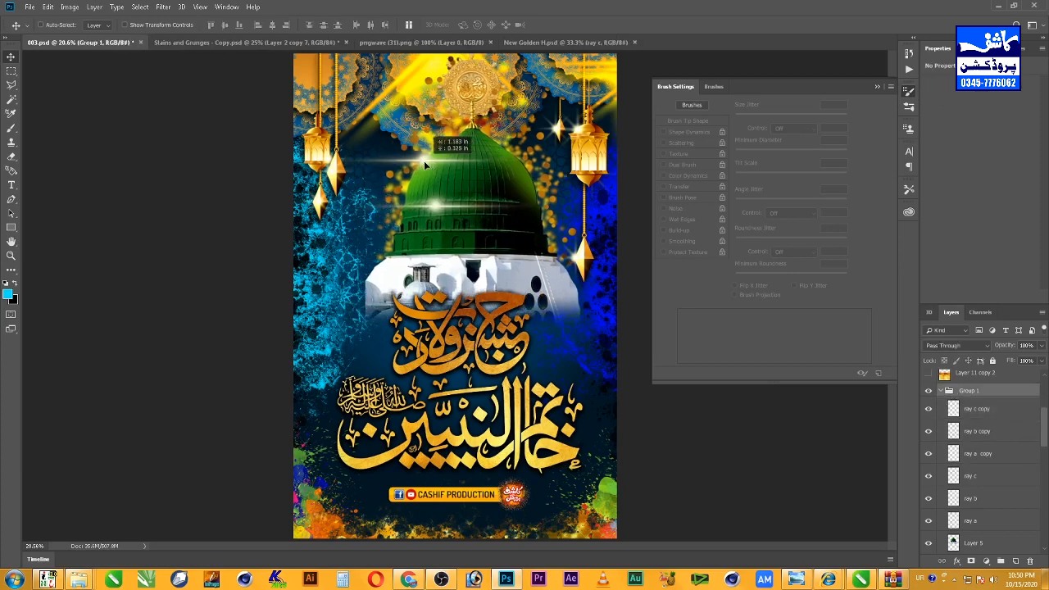
right_click(409, 165)
left_click(427, 184)
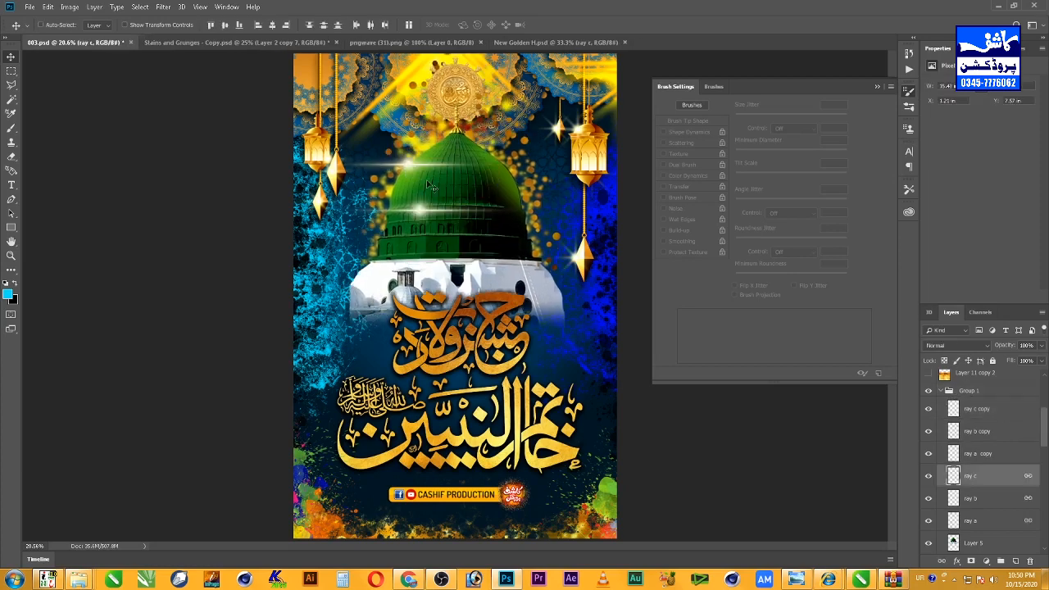
mouse_move(409, 166)
left_mouse_down()
mouse_move(417, 178)
mouse_move(410, 154)
mouse_move(397, 167)
left_mouse_up()
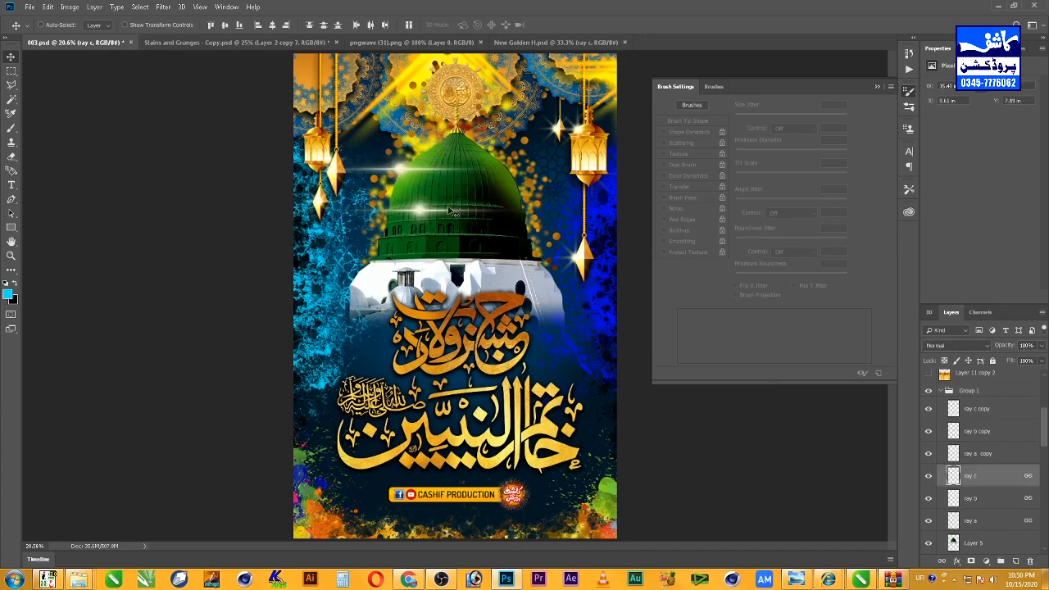
key("ctrl+t")
mouse_move(450, 232)
left_mouse_down()
mouse_move(475, 198)
mouse_move(448, 212)
left_mouse_up()
key("Return")
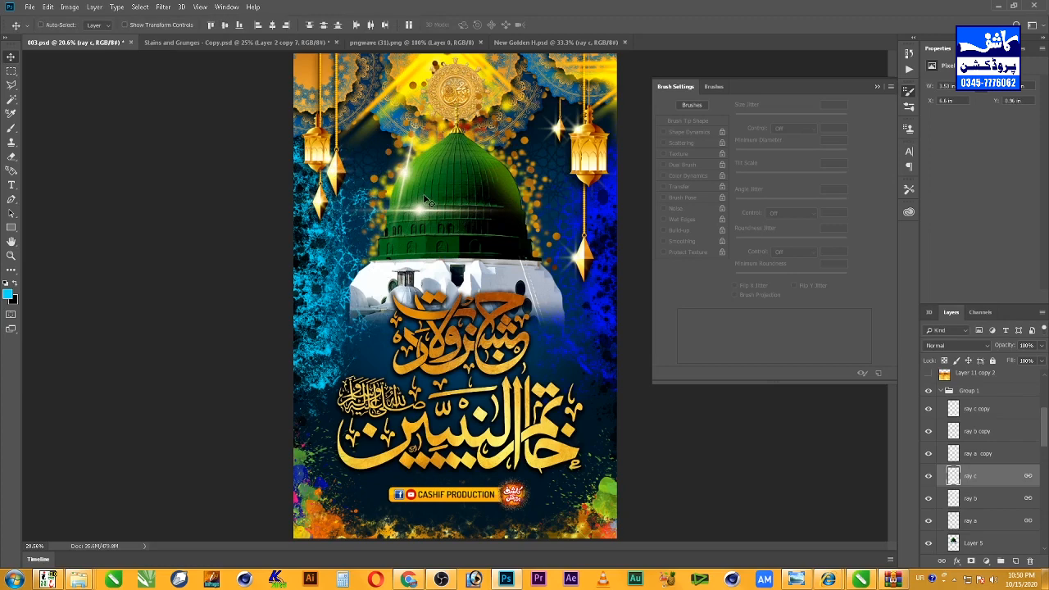
Step: Reorder the ray c layer beneath ray b and ray a, directly above the dome's Layer 5
key("ctrl+bracketright")
key("ctrl+bracketright")
key("ctrl+bracketright")
key("ctrl+bracketright")
key("ctrl+bracketright")
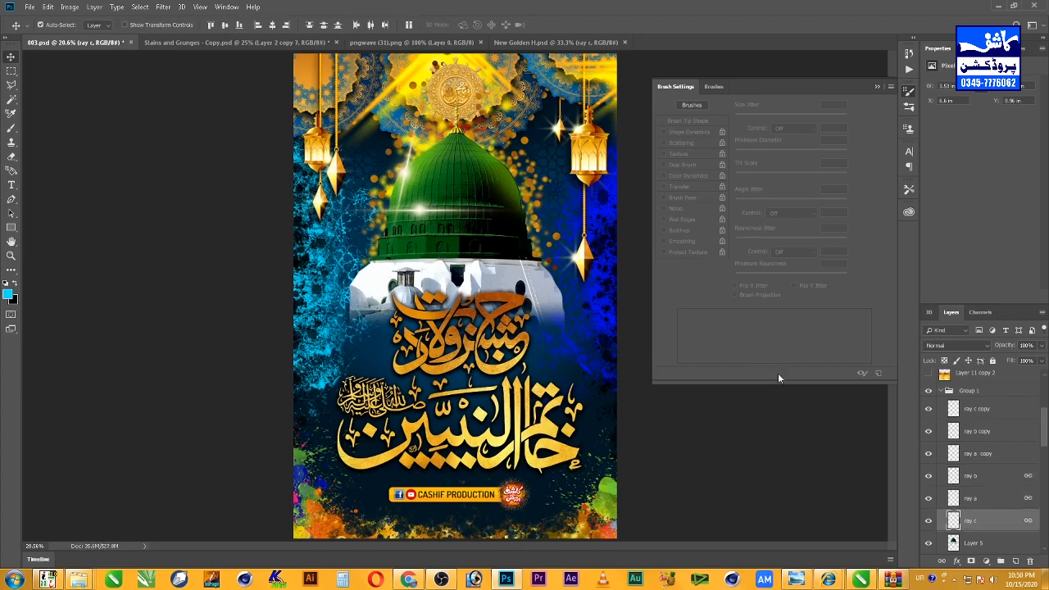
Step: Raise the ray c layer above Group 1, and move the linked ray c copy flare up to the dome's upper left edge
key("ctrl+bracketleft")
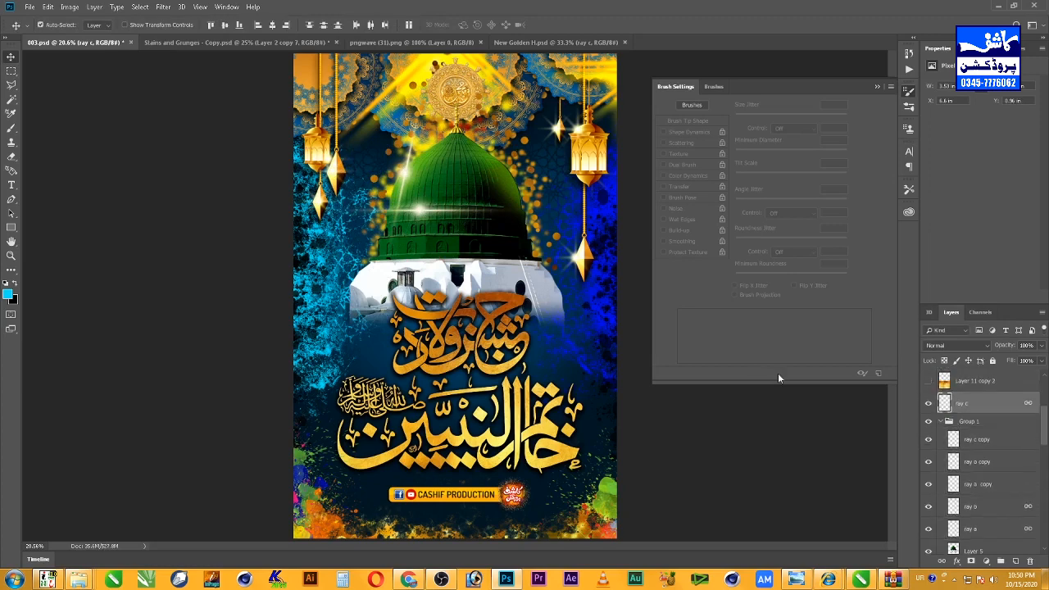
right_click(412, 201)
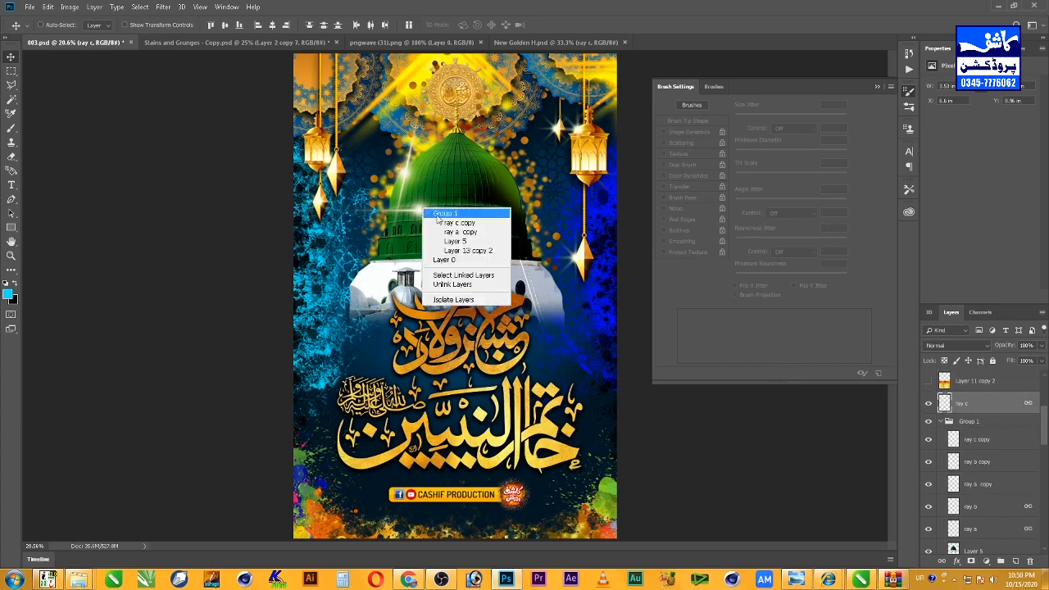
left_click(430, 215)
right_click(423, 215)
left_click(432, 223)
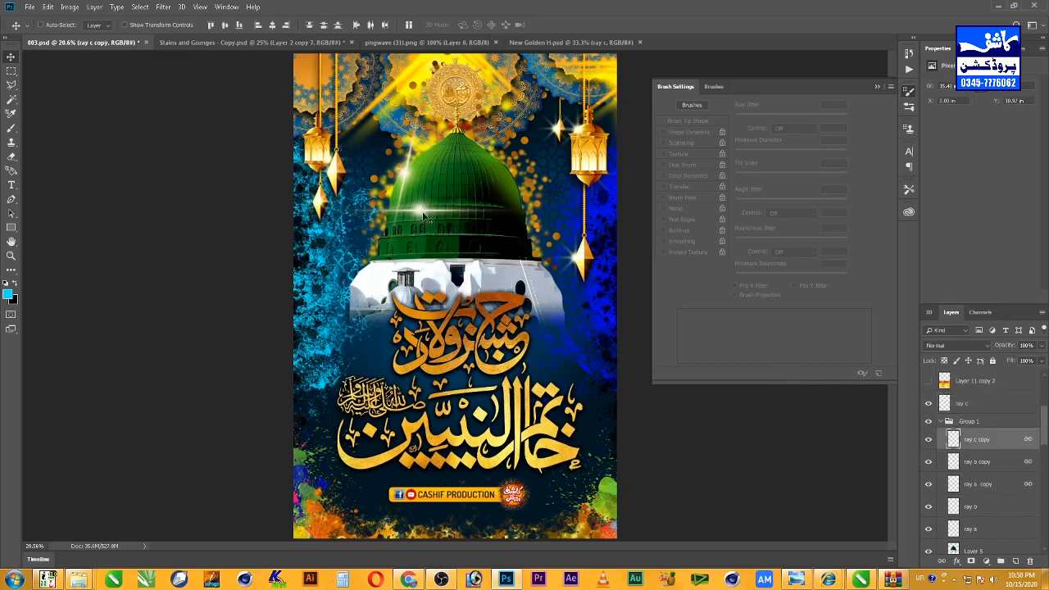
left_click_drag(433, 223, 408, 177)
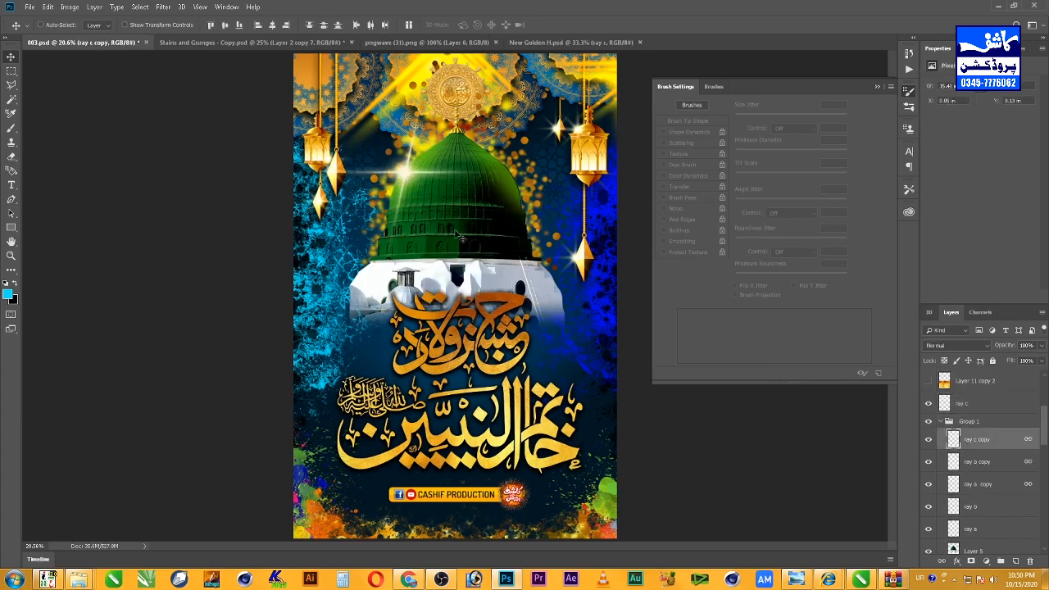
Step: Rotate the copied flare slightly clockwise so its long streak slopes down across the dome
key("ctrl+t")
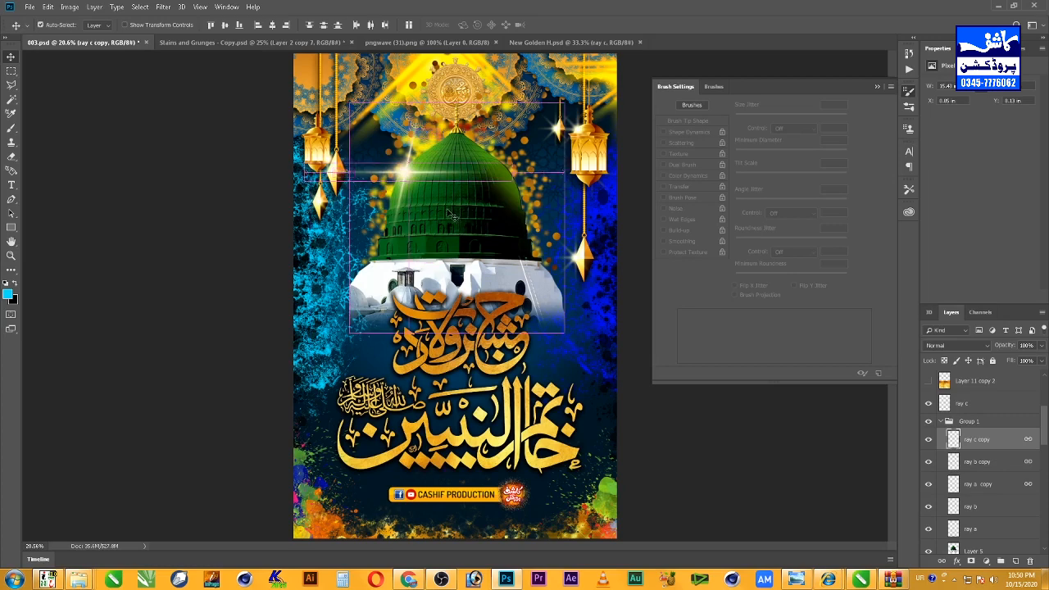
mouse_move(449, 214)
left_mouse_down()
mouse_move(436, 228)
mouse_move(448, 226)
left_mouse_up()
key("Return")
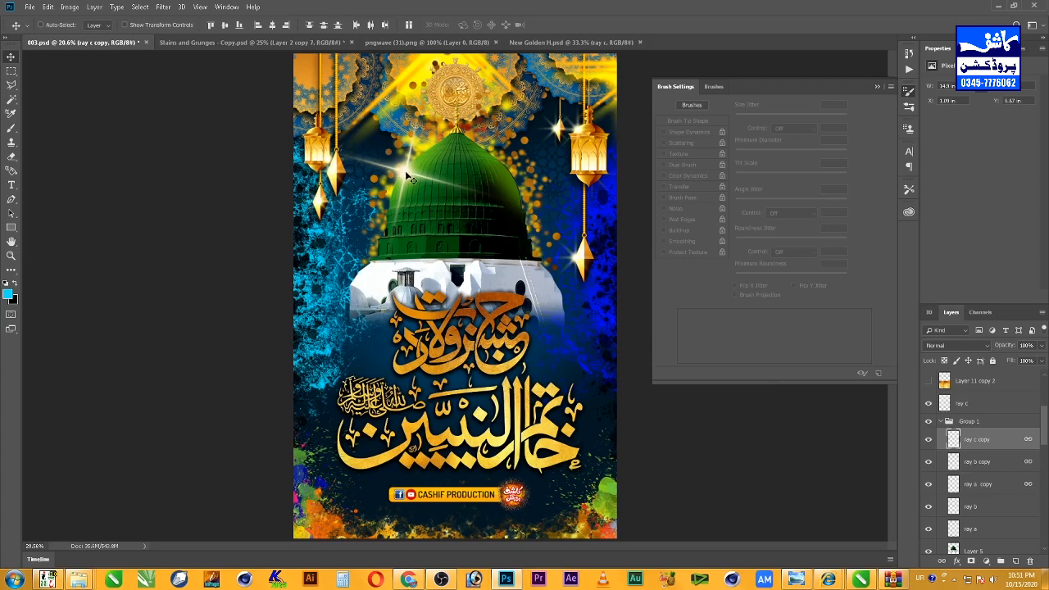
Step: Reorder the ray c copy layer out of Group 1 so it sits directly above ray c and beneath Layer 11 copy 2
right_click(407, 174)
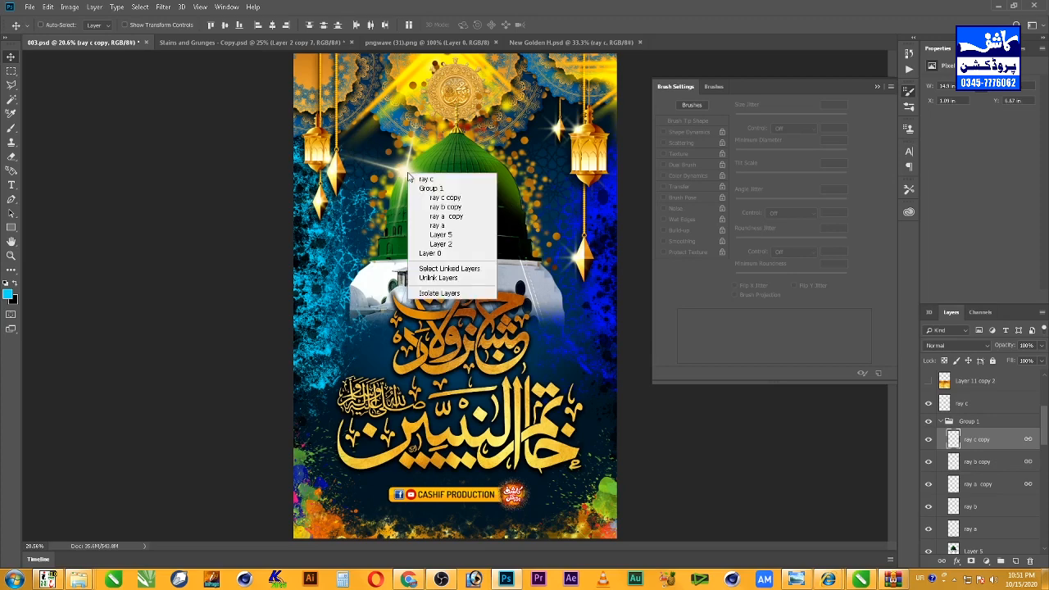
left_click(450, 211)
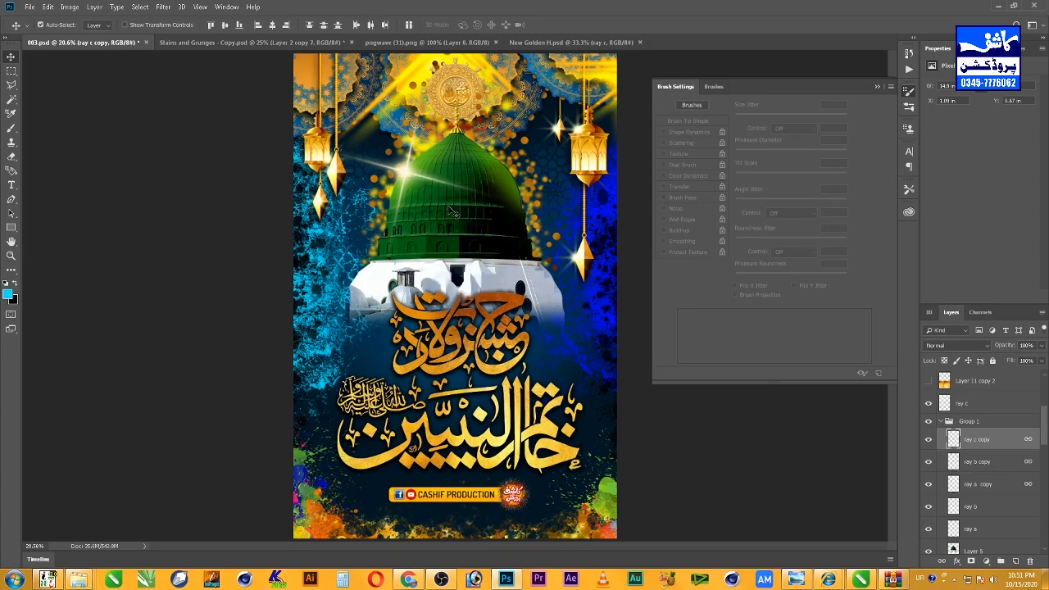
key("ctrl+bracketright")
key("ctrl+bracketright")
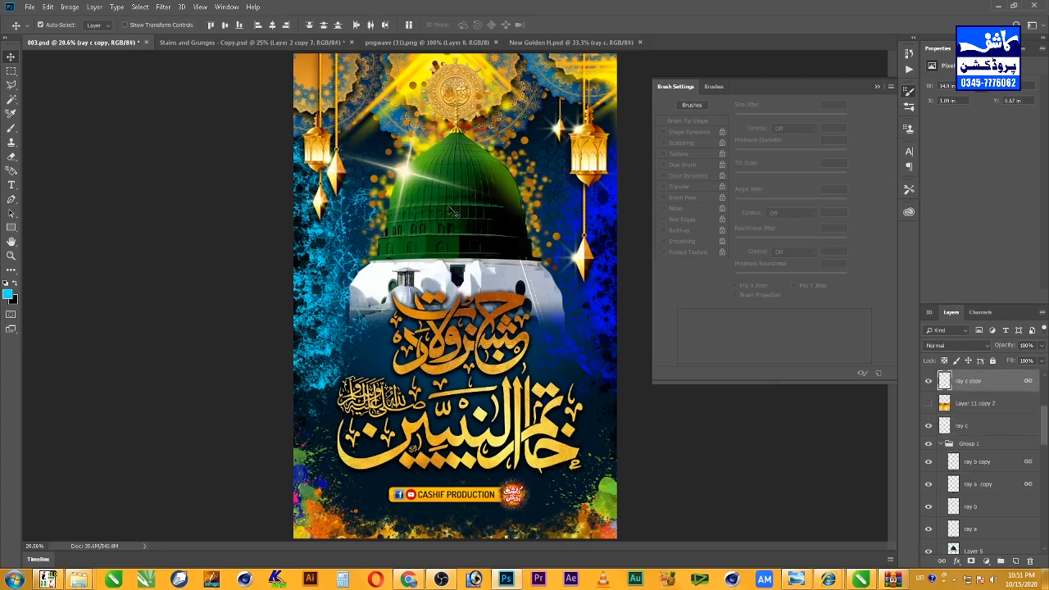
key("ctrl+bracketleft")
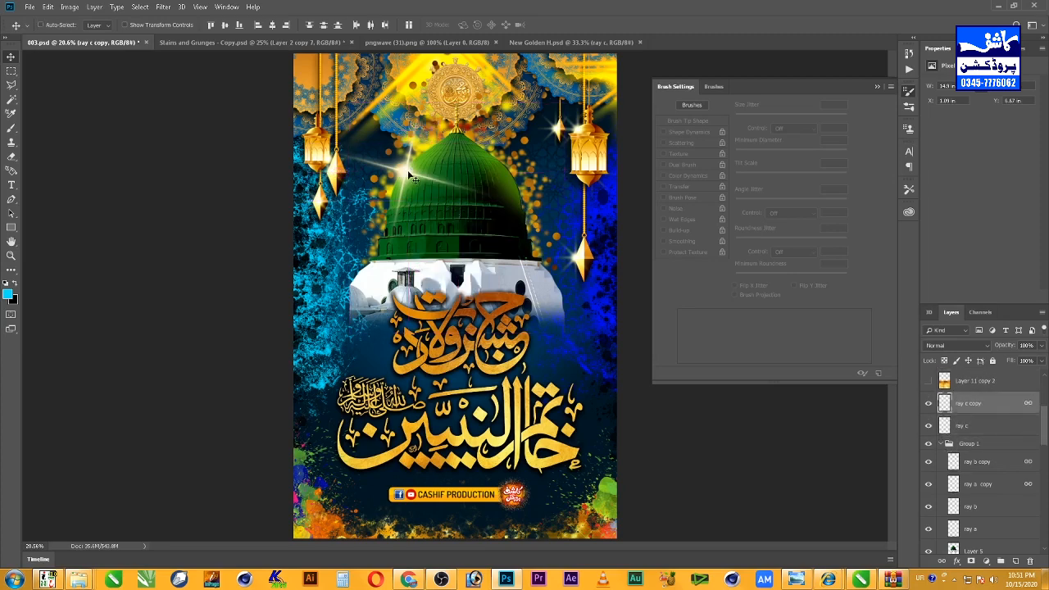
Step: Duplicate the flare's three ray layers and place the copy beside the dome's upper right side, near the lantern
right_click(410, 177)
left_click(426, 182)
left_click_drag(410, 176, 561, 132)
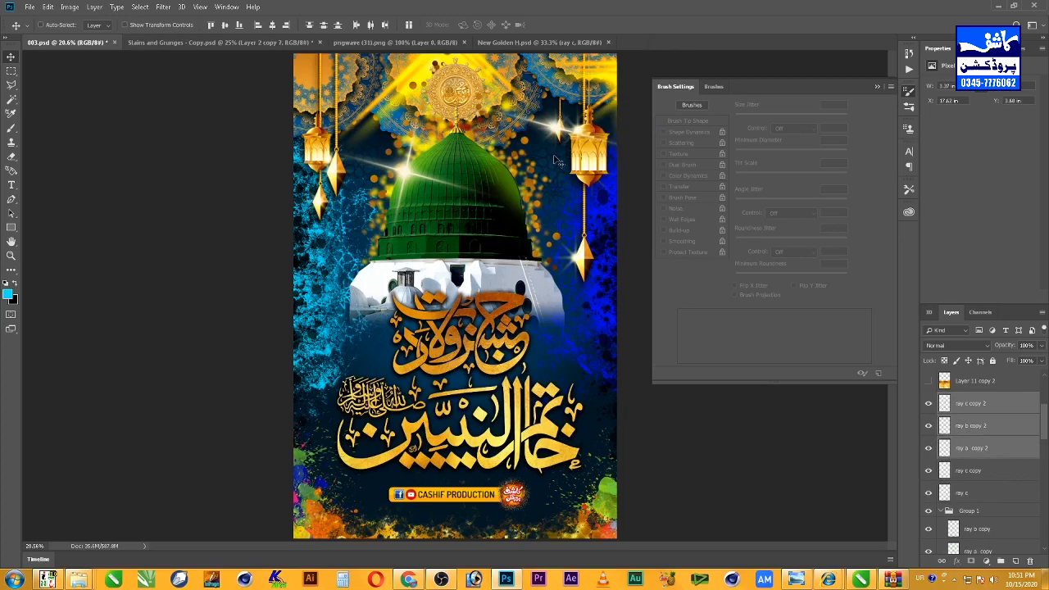
left_click_drag(557, 135, 524, 168)
key("ctrl+t")
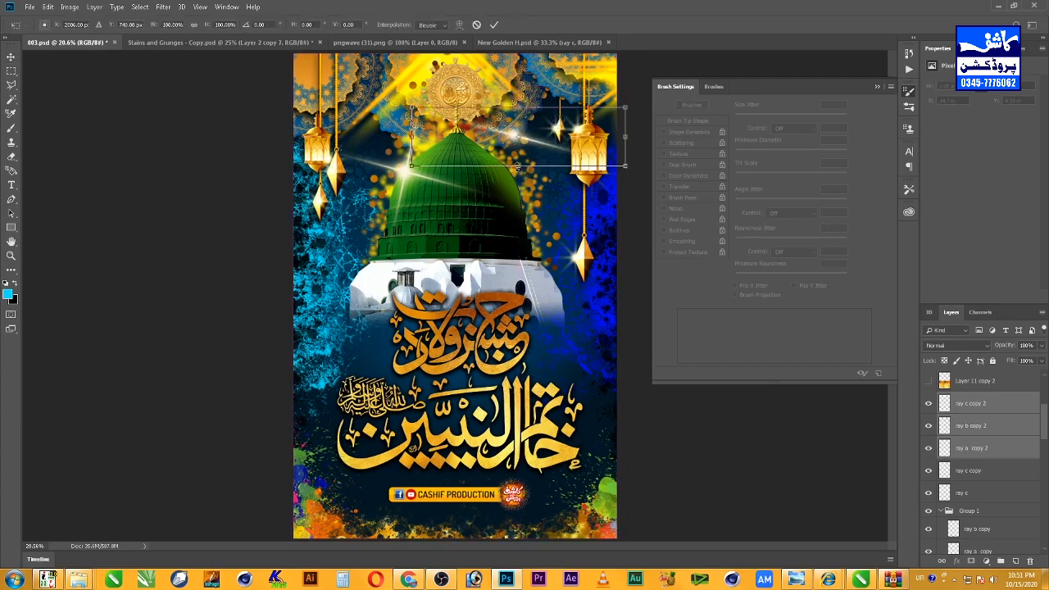
key("Return")
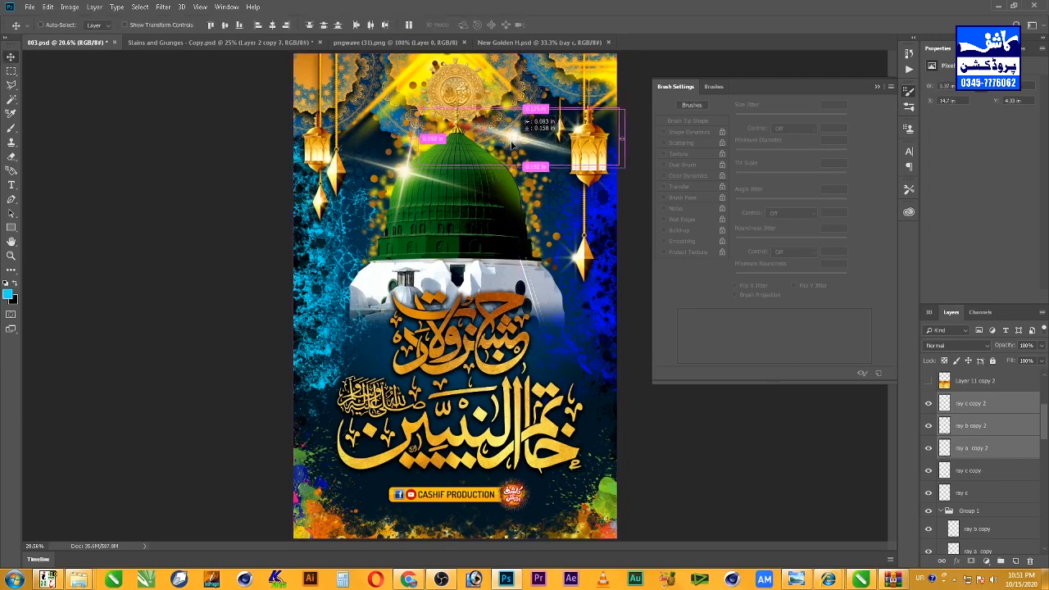
Step: Try duplicating the flare beside the dome's upper right side and rotating the copy steeply so its streak follows the dome's curve
key("ctrl+j")
key("ctrl+t")
left_click_drag(496, 179, 541, 182)
left_click_drag(443, 223, 371, 262)
key("Return")
key("ctrl+t")
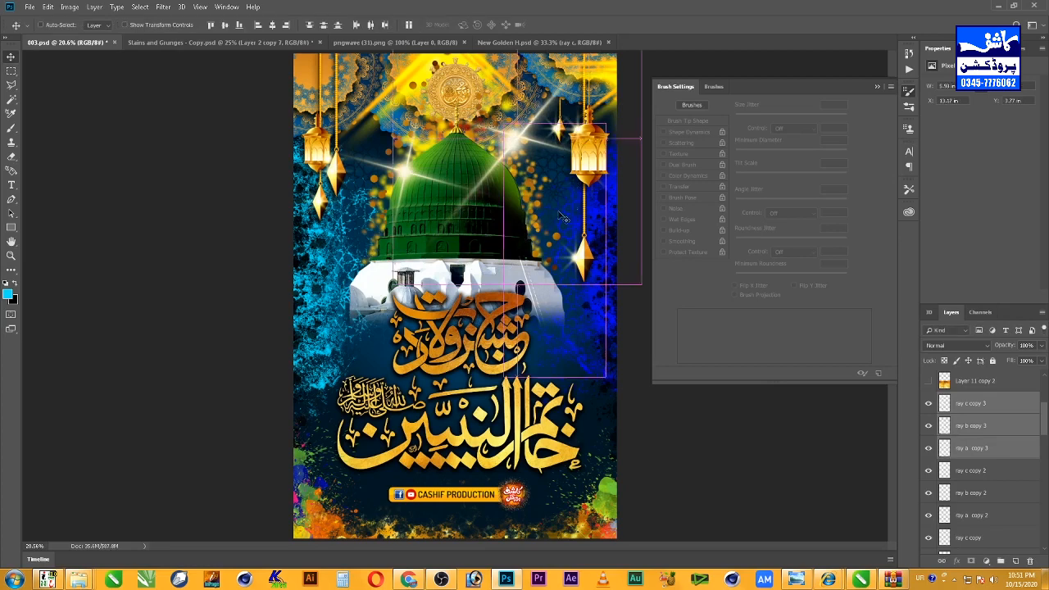
left_click_drag(464, 298, 652, 231)
left_click_drag(551, 211, 544, 198)
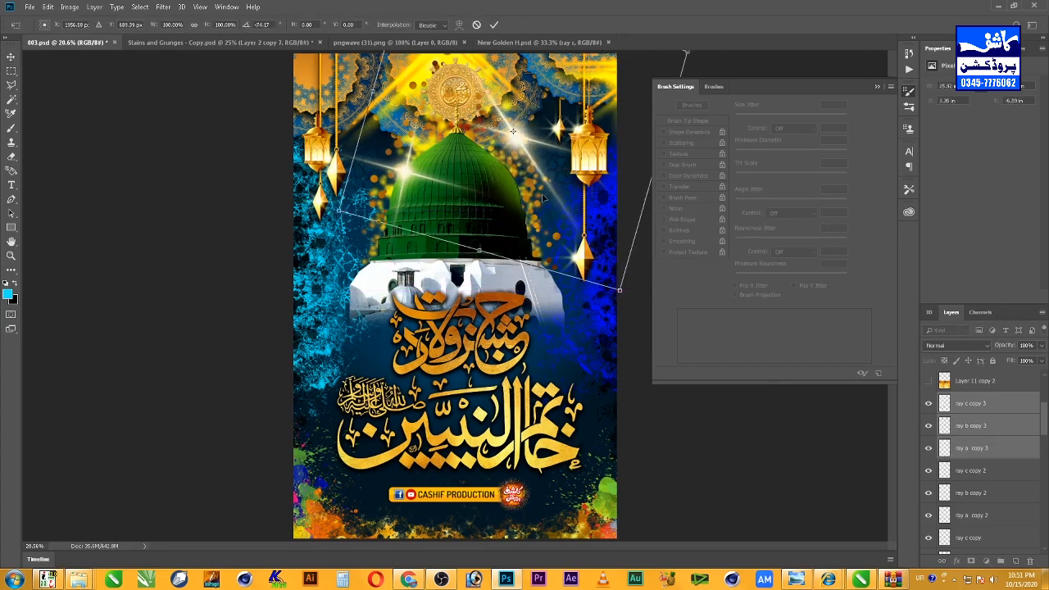
key("Return")
Step: Pick individual ray layers in the overlapping flares, then undo back to the single flare copy beside the dome
right_click(518, 141)
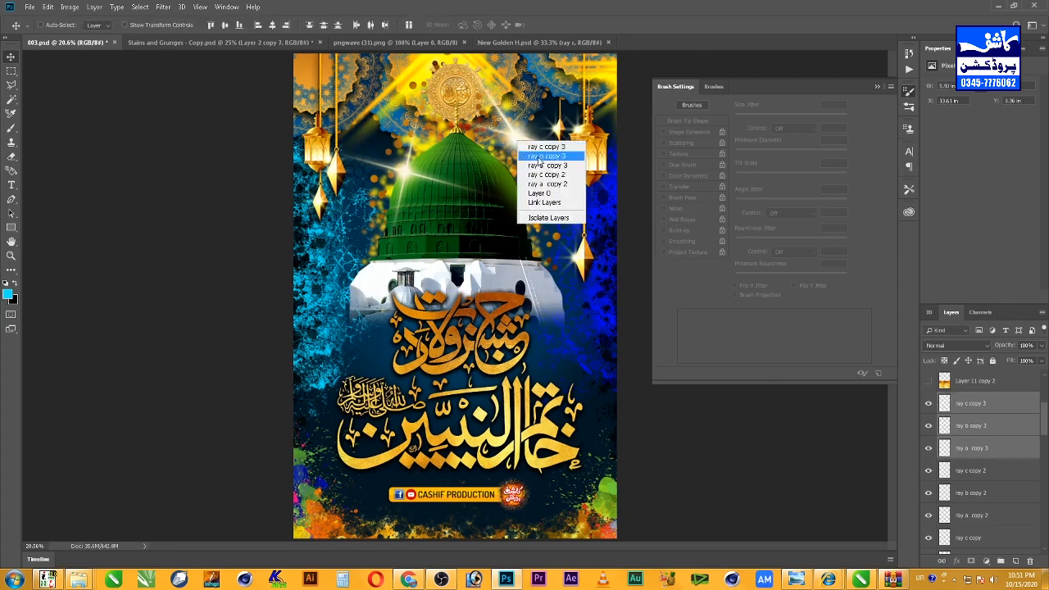
left_click(543, 156)
left_click_drag(543, 157, 523, 152)
right_click(520, 142)
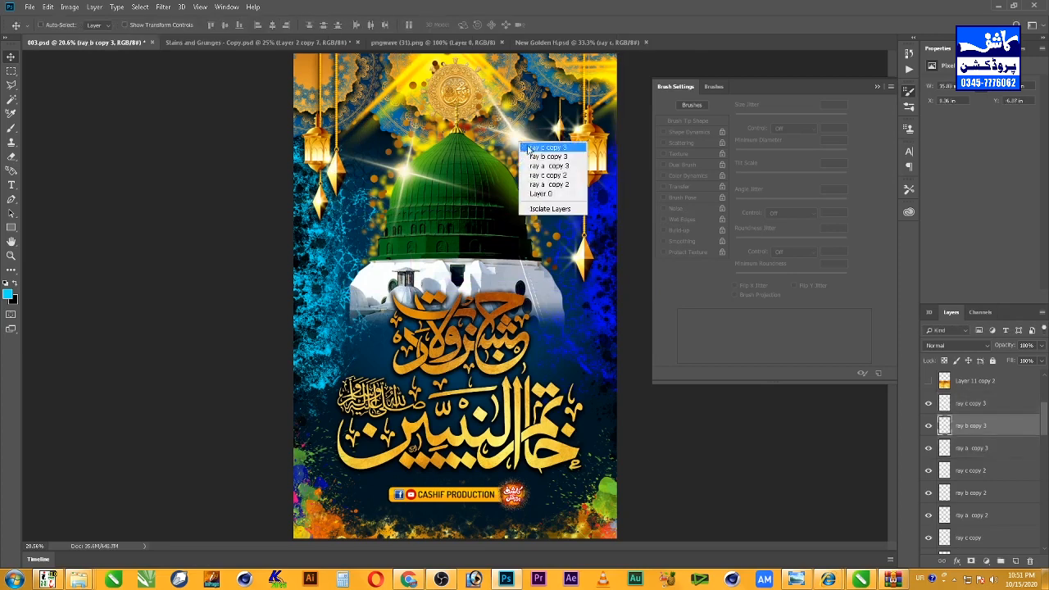
left_click(533, 148)
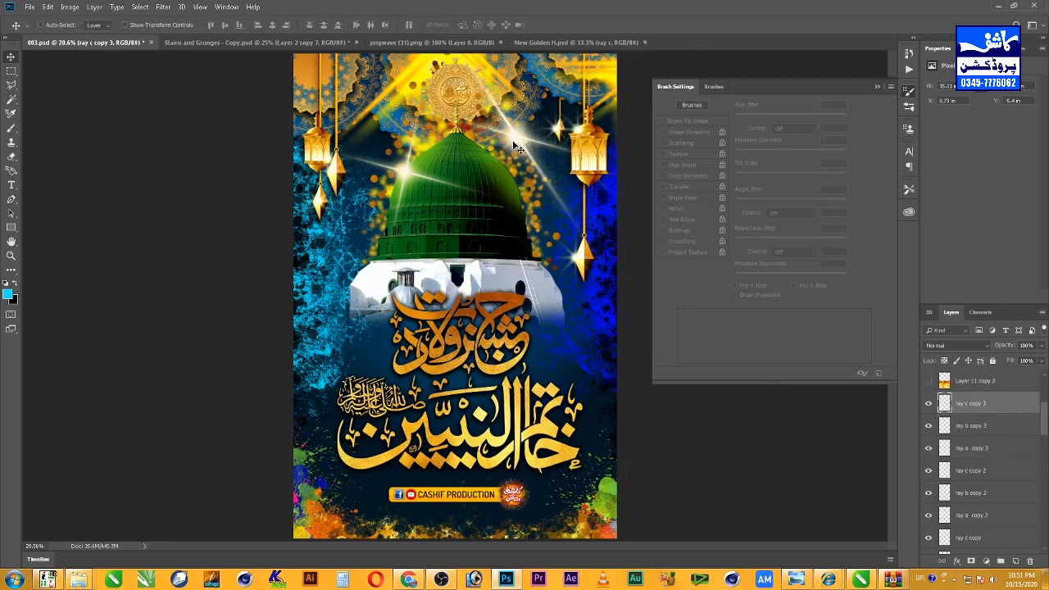
right_click(534, 138)
left_click(546, 171)
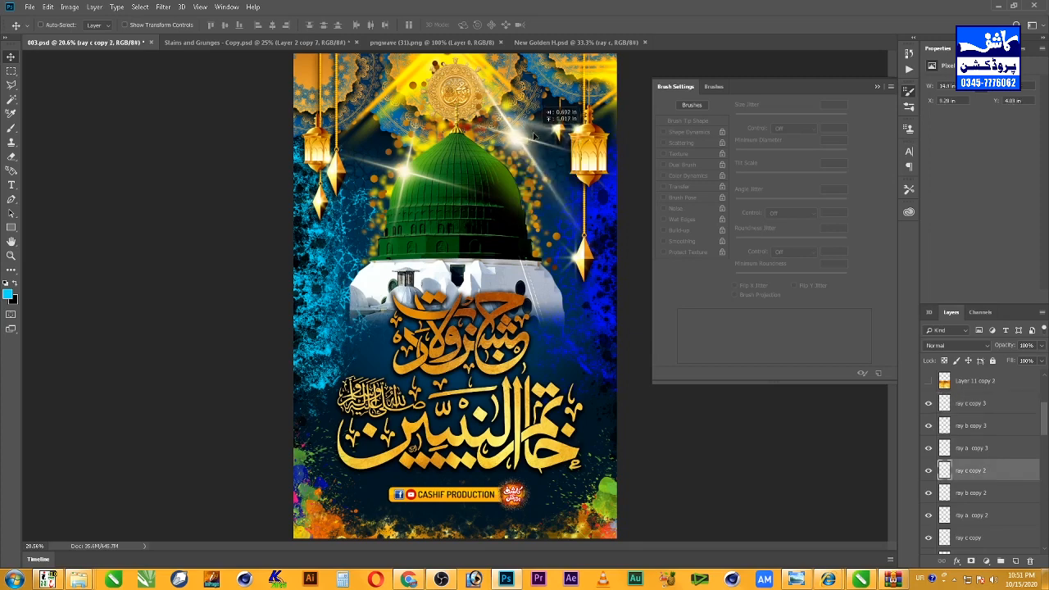
right_click(520, 140)
left_click(548, 174)
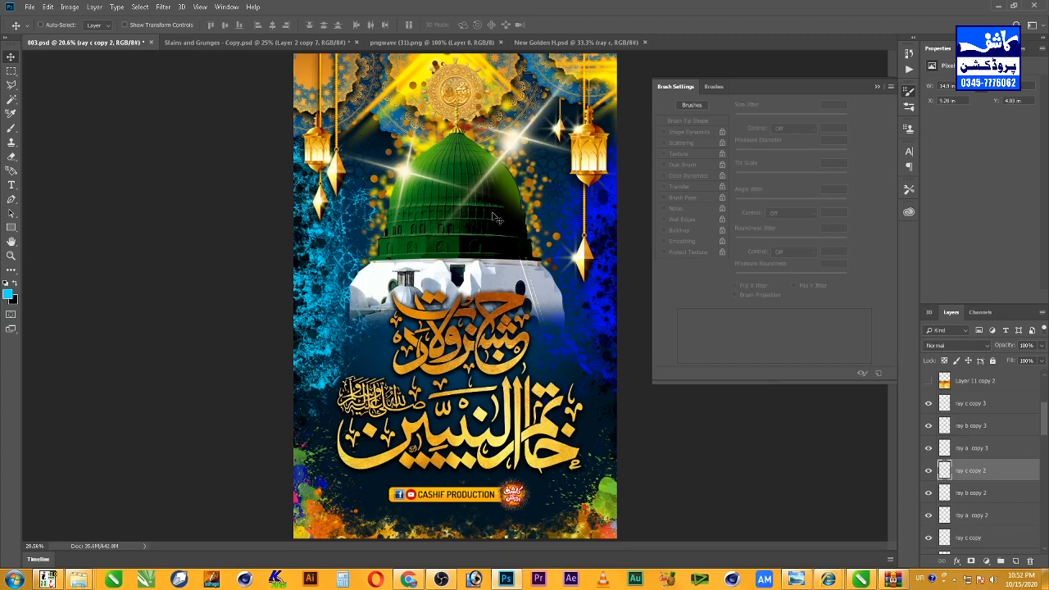
key("ctrl+z")
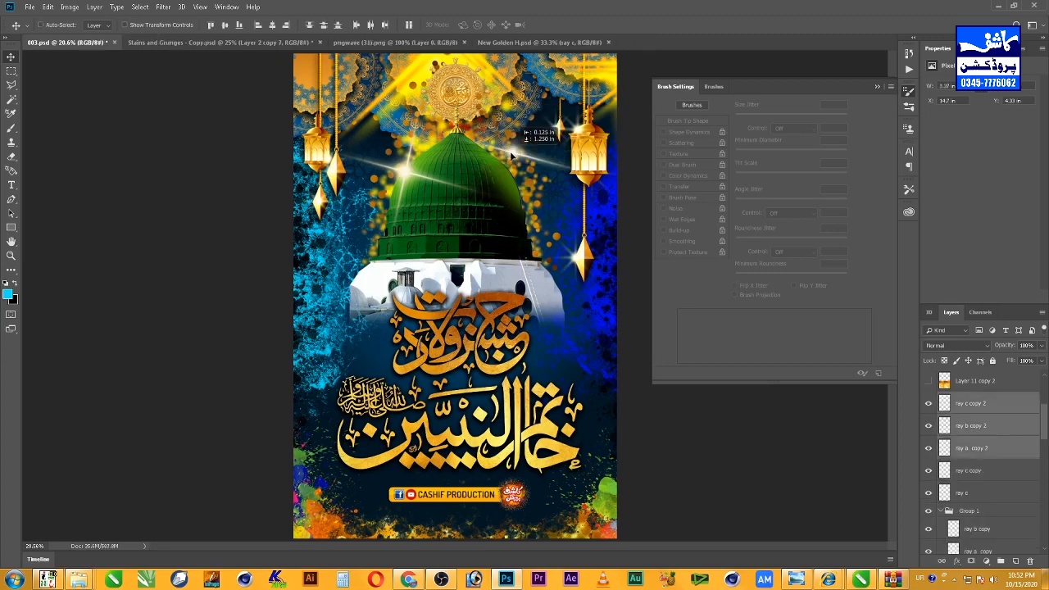
Step: Move the ray copy 2 flare down onto the dome's upper right edge and rotate it slightly clockwise
mouse_move(520, 148)
left_mouse_down()
mouse_move(499, 164)
mouse_move(515, 178)
left_mouse_up()
key("ctrl+t")
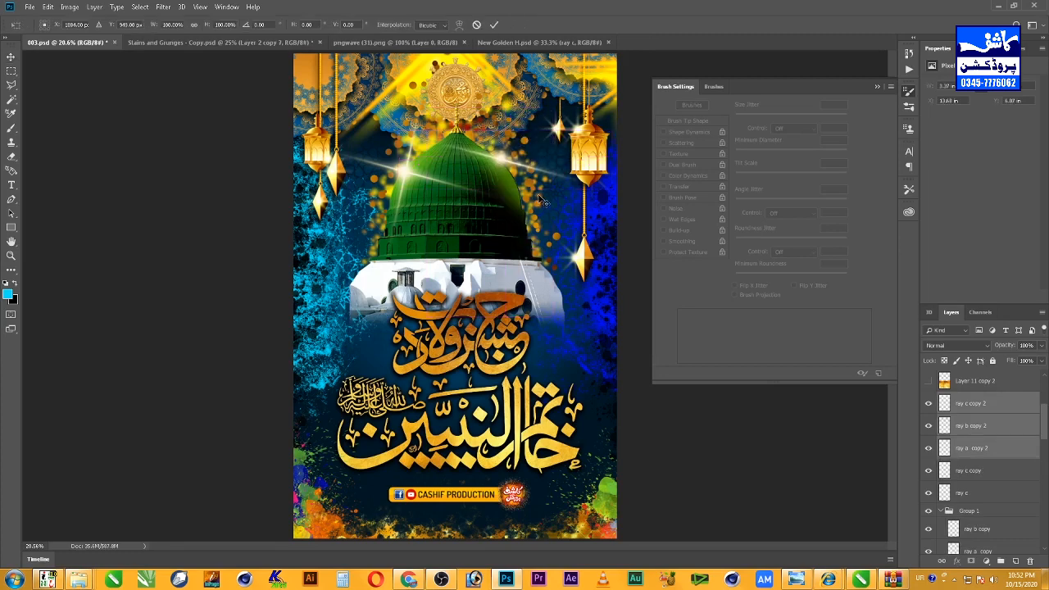
left_click_drag(613, 195, 654, 202)
key("Return")
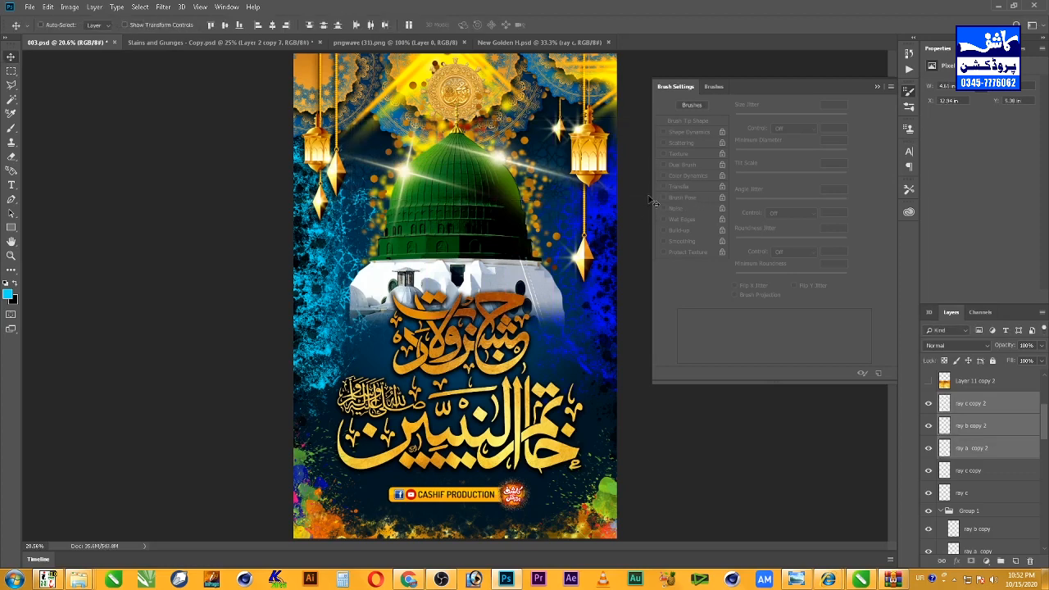
Step: Reorder the ray c copy 2, ray b copy 2 and ray a copy 2 layers into Group 1, directly above Layer 5
key("ctrl+bracketleft")
key("ctrl+bracketleft")
key("ctrl+bracketleft")
key("ctrl+bracketleft")
key("ctrl+bracketleft")
key("ctrl+bracketleft")
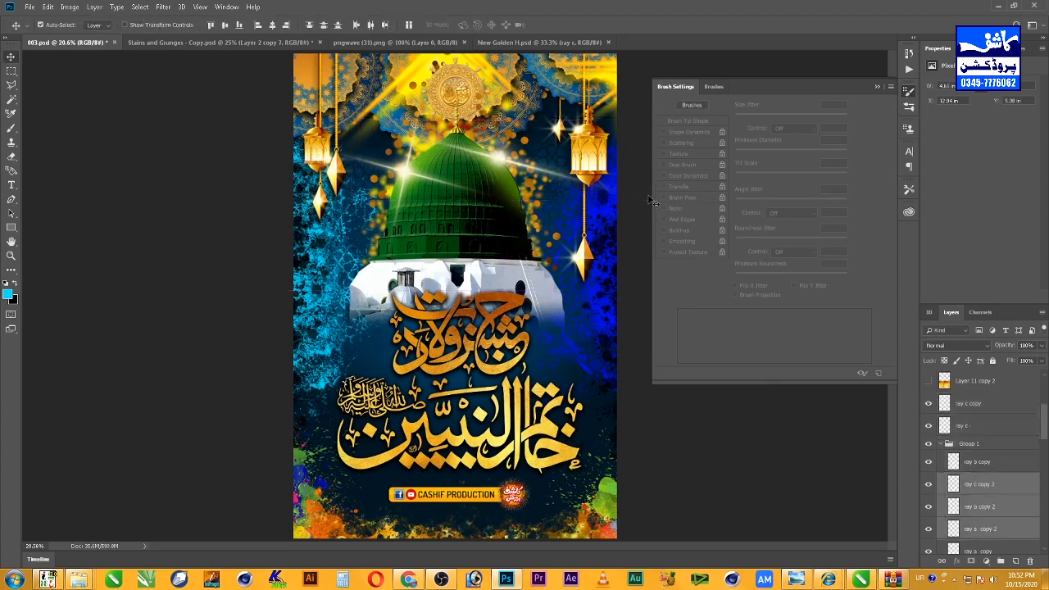
key("ctrl+bracketleft")
key("ctrl+bracketleft")
key("ctrl+bracketleft")
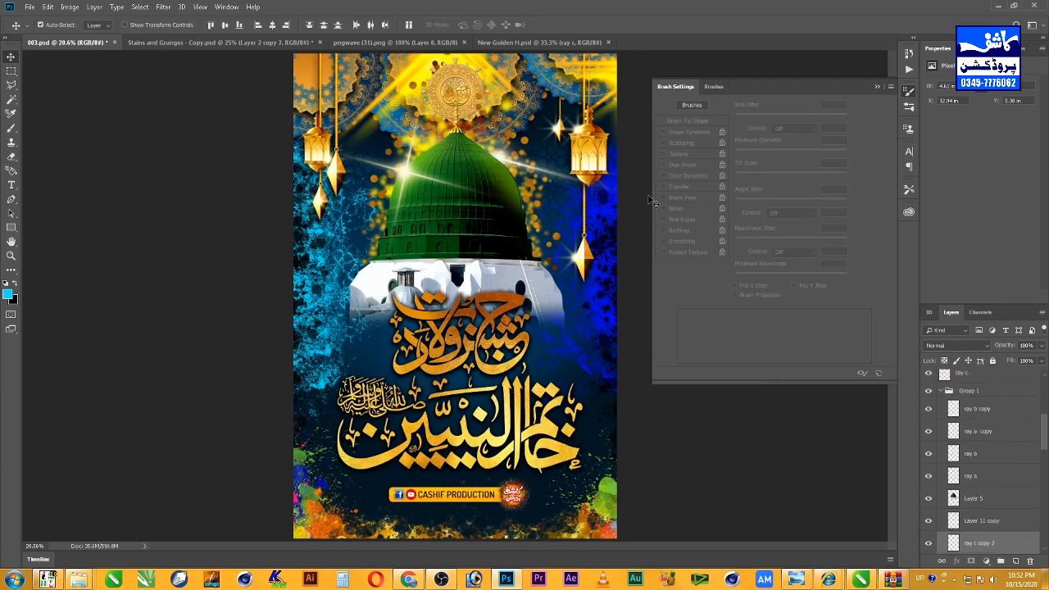
key("ctrl+bracketright")
key("ctrl+bracketright")
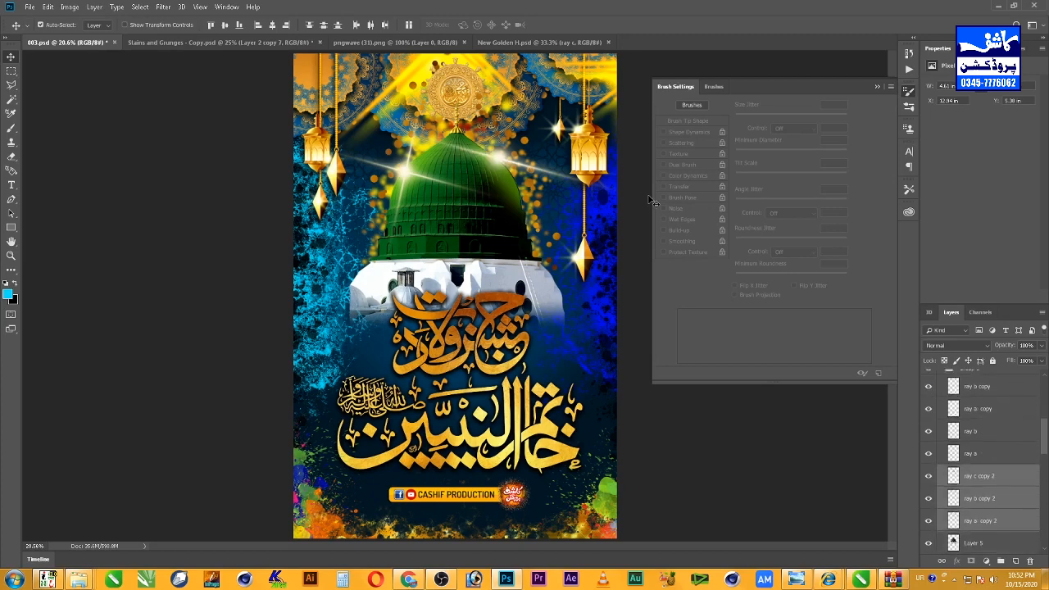
key("ctrl+bracketleft")
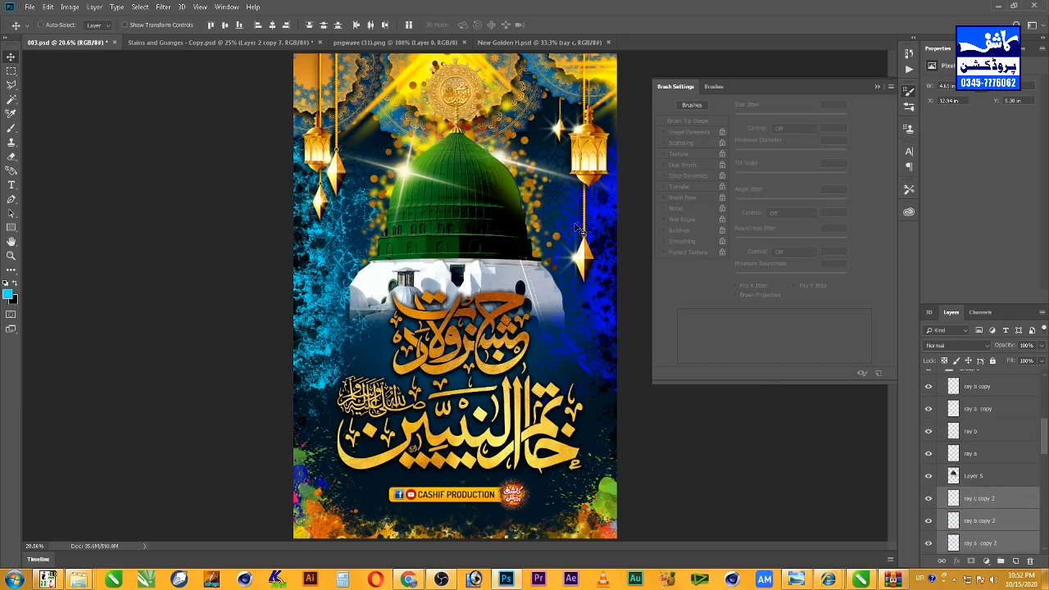
key("ctrl+bracketright")
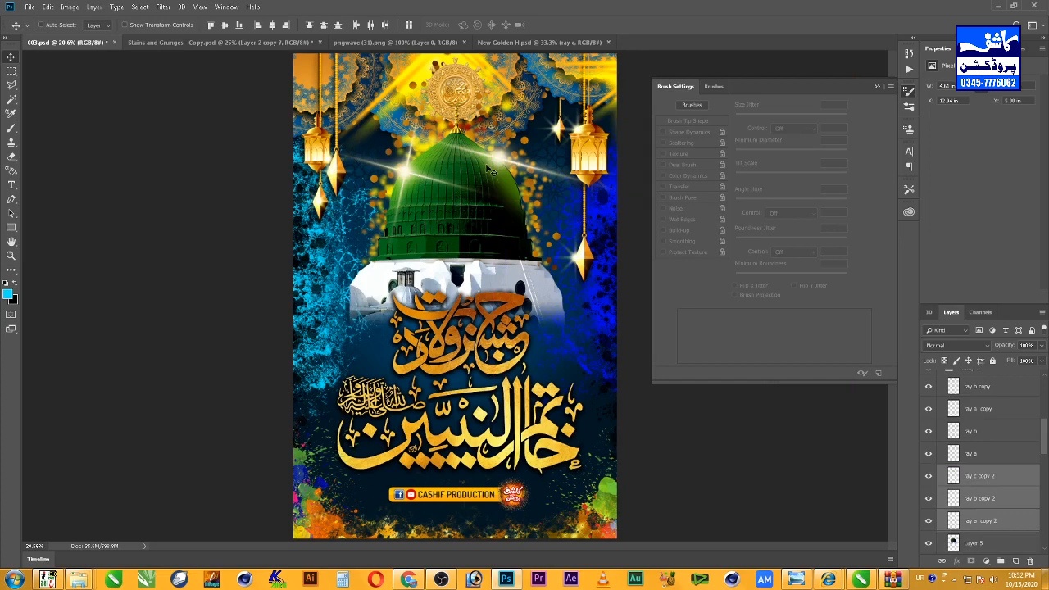
Step: Rotate the dome's upper right flare counterclockwise so its streak slopes opposite to the upper left flare
key("ctrl+t")
left_click_drag(527, 205, 568, 189)
key("Return")
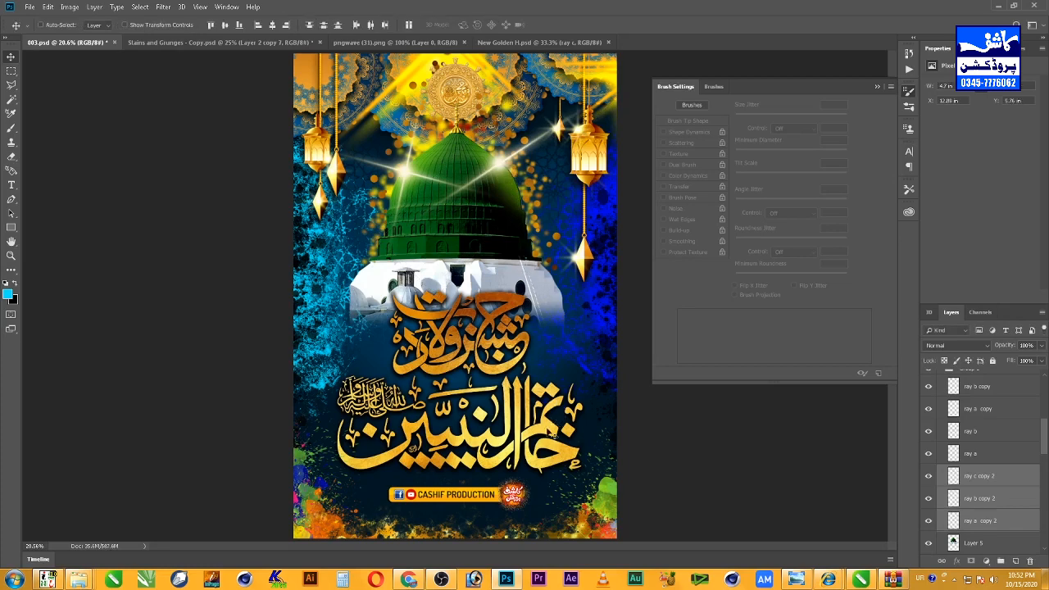
Step: Select the three ray copy 2 layers in Group 1 and duplicate the flare onto the left end of the upper calligraphy
left_click(568, 439)
mouse_move(503, 163)
left_mouse_down()
mouse_move(499, 229)
mouse_move(503, 163)
mouse_move(514, 177)
mouse_move(512, 312)
mouse_move(516, 180)
mouse_move(489, 264)
mouse_move(504, 165)
left_mouse_up()
right_click(503, 162)
left_click(508, 168)
right_click(504, 164)
left_click(514, 168)
right_click(502, 162)
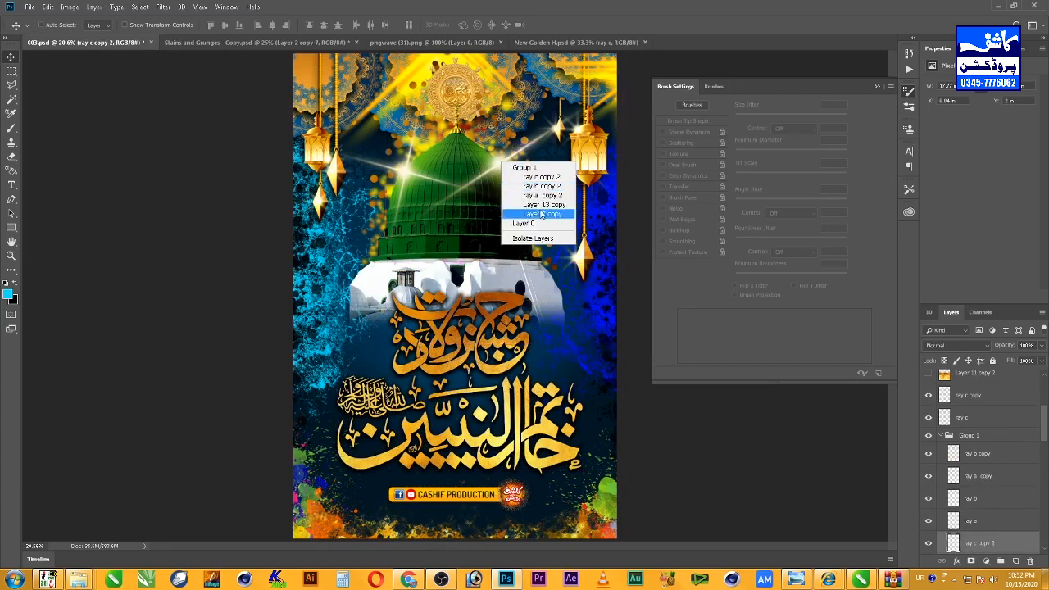
key("Escape")
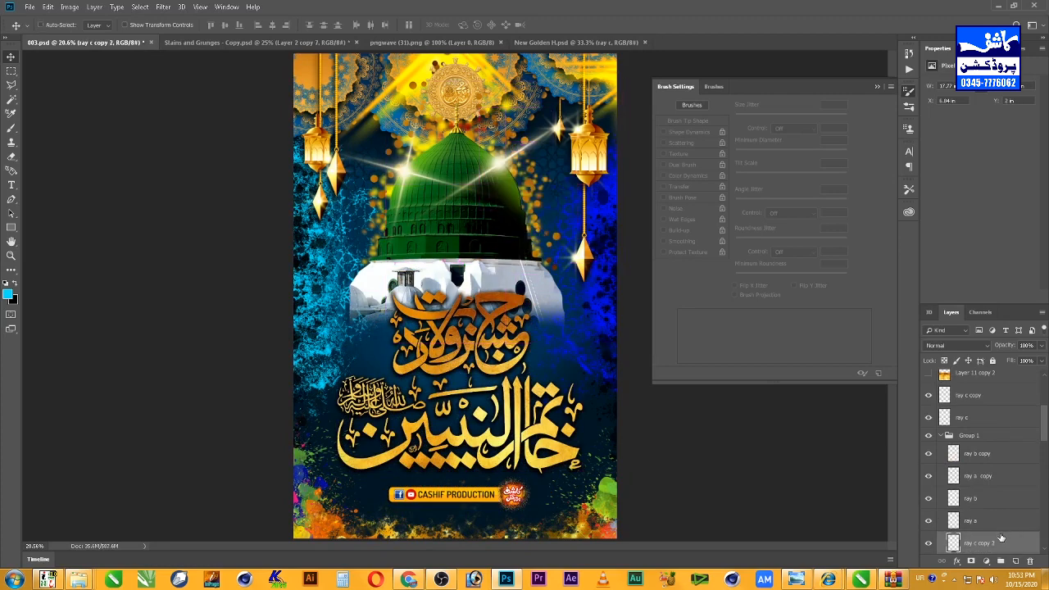
scroll(1001, 537, "down", 3)
left_click(1001, 482, "shift")
left_click(1000, 499, "shift")
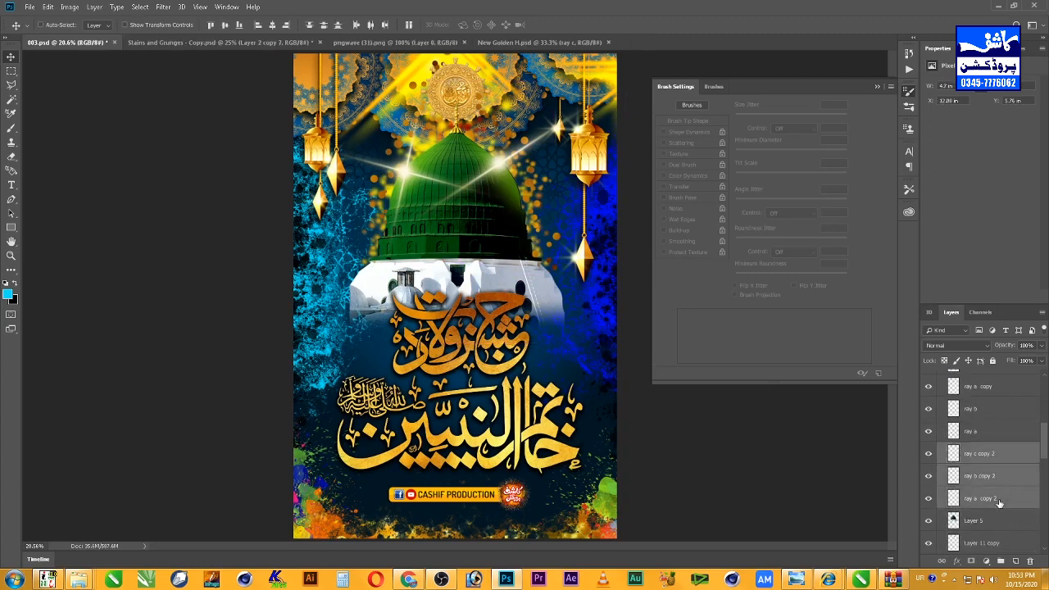
left_click_drag(496, 166, 394, 379)
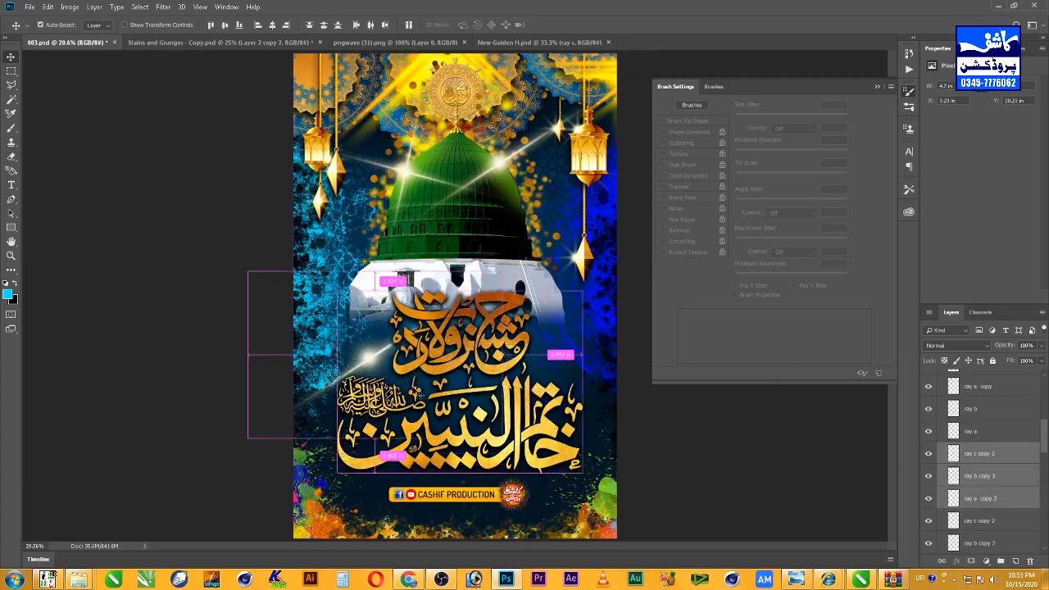
Step: Group the calligraphy flare's ray layers and raise the group to the top of the layer stack, above Layer 16 copy
key("ctrl+g")
key("ctrl+]")
key("ctrl+]")
key("ctrl+]")
key("ctrl+]")
key("ctrl+]")
key("ctrl+]")
key("ctrl+]")
key("ctrl+]")
key("ctrl+]")
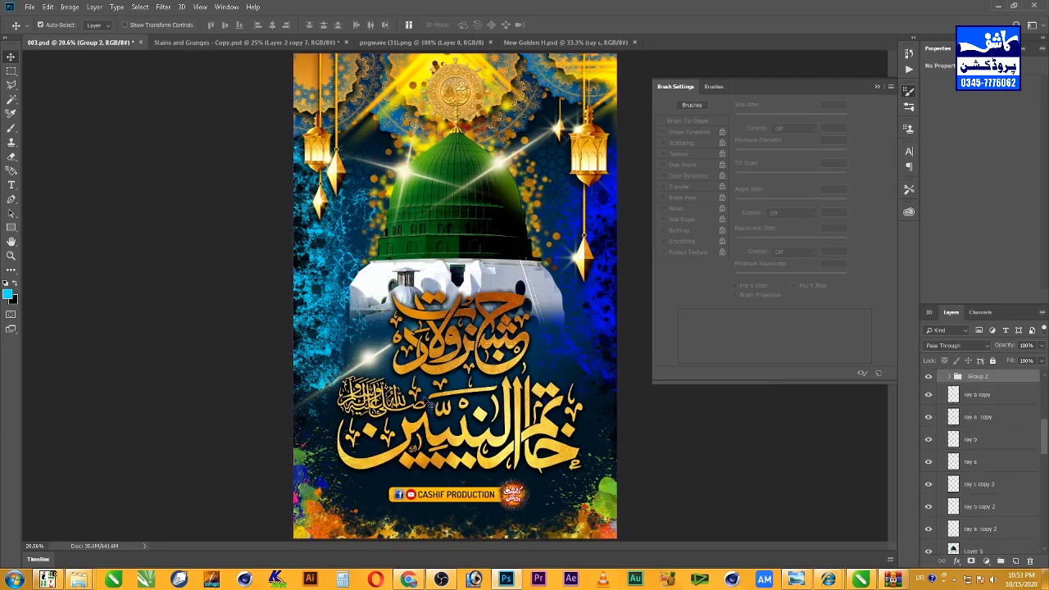
key("ctrl+]")
key("ctrl+]")
key("ctrl+]")
key("ctrl+]")
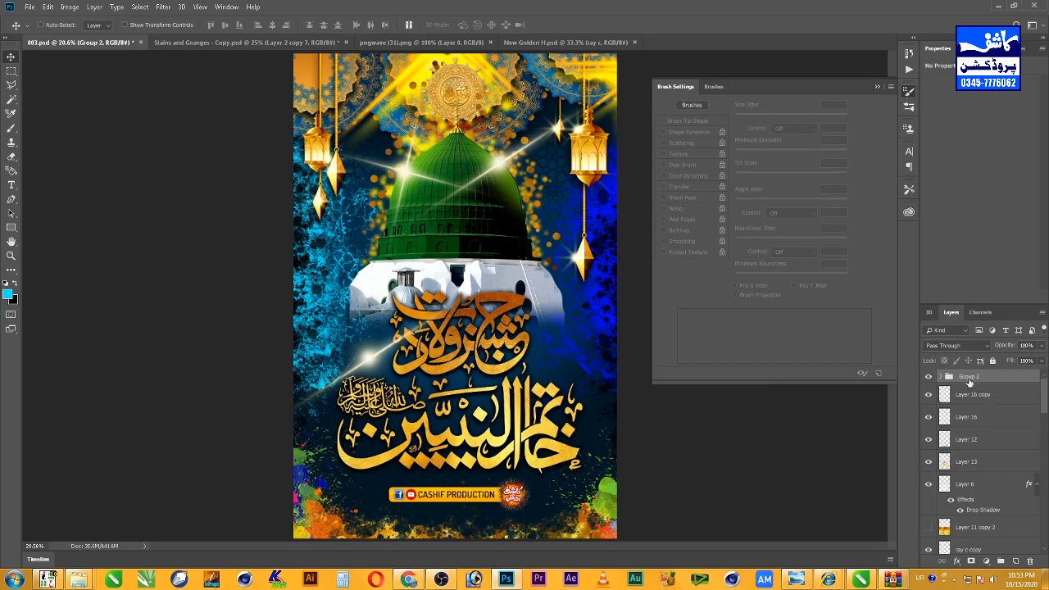
Step: Recolour the calligraphy flare's ray c layer in Group 2 with yellow sampled from the glow beside the medallion, using Hard Mix blending
left_click(942, 377)
left_click(990, 397)
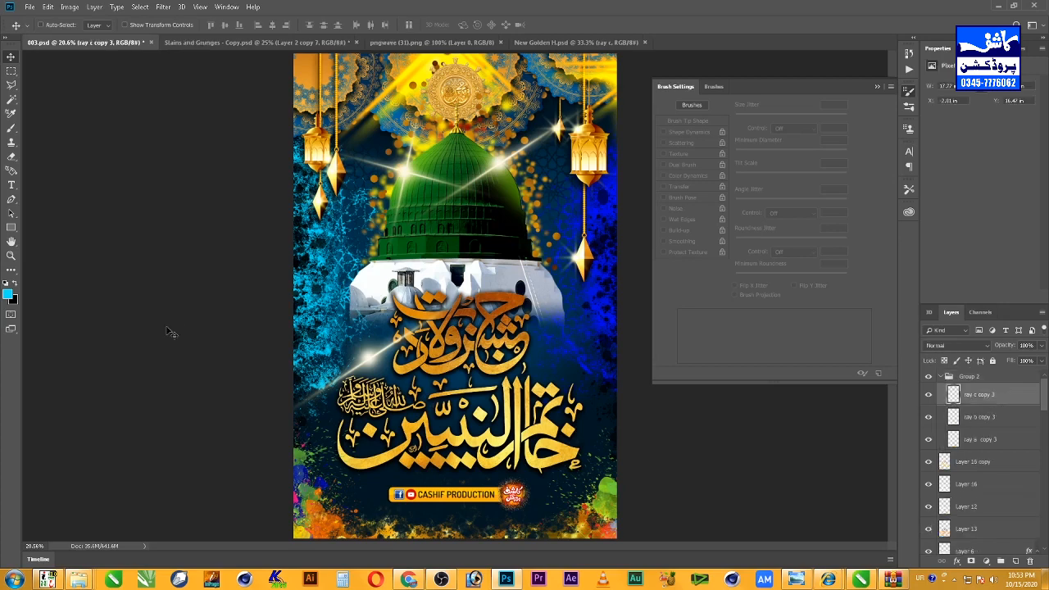
left_click(8, 295)
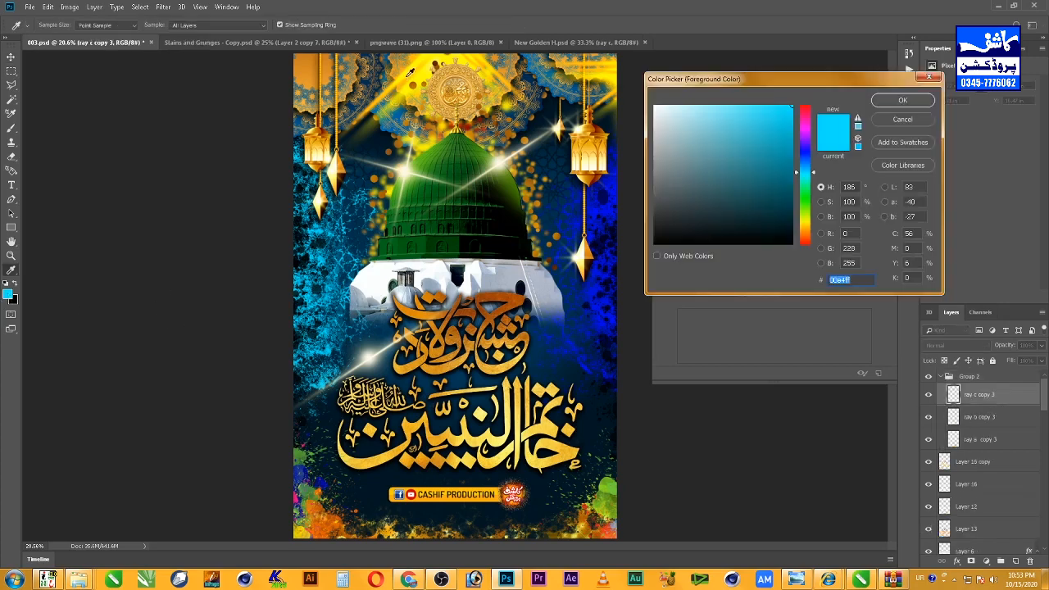
left_click(428, 81)
left_click(875, 104)
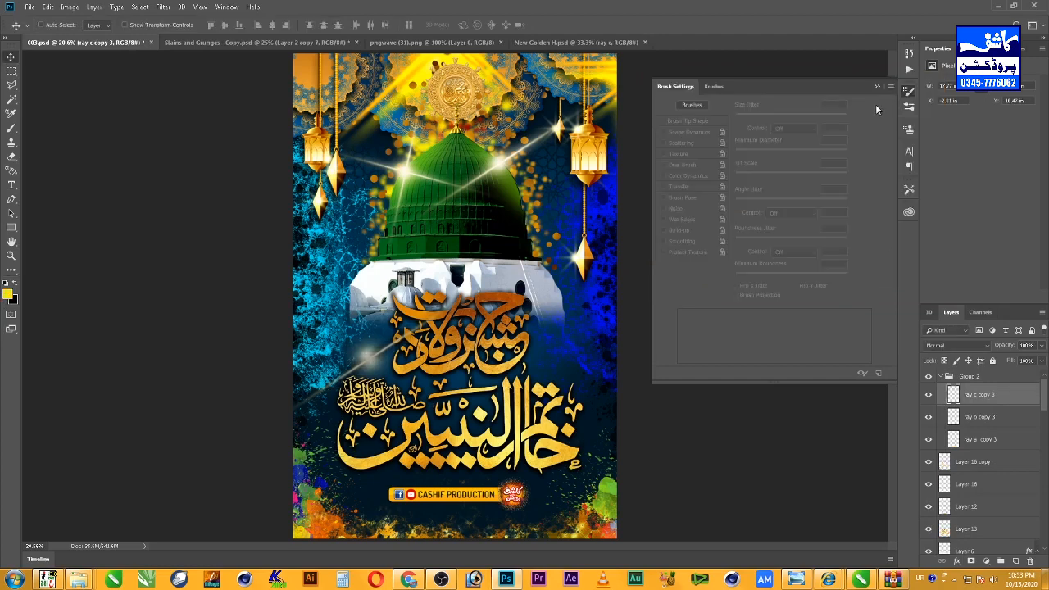
key("shift+alt+l")
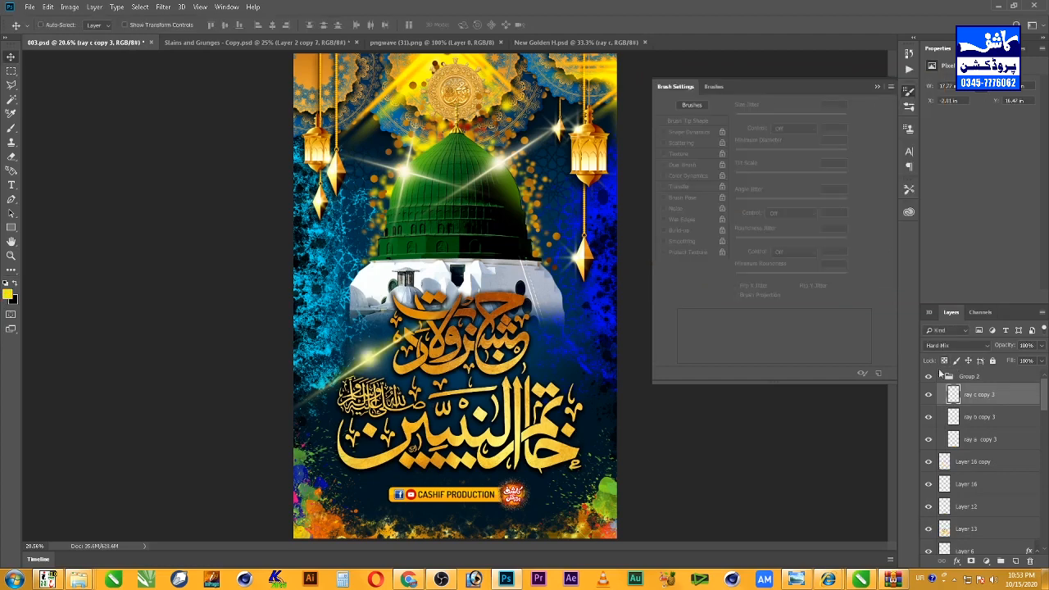
left_click(996, 420)
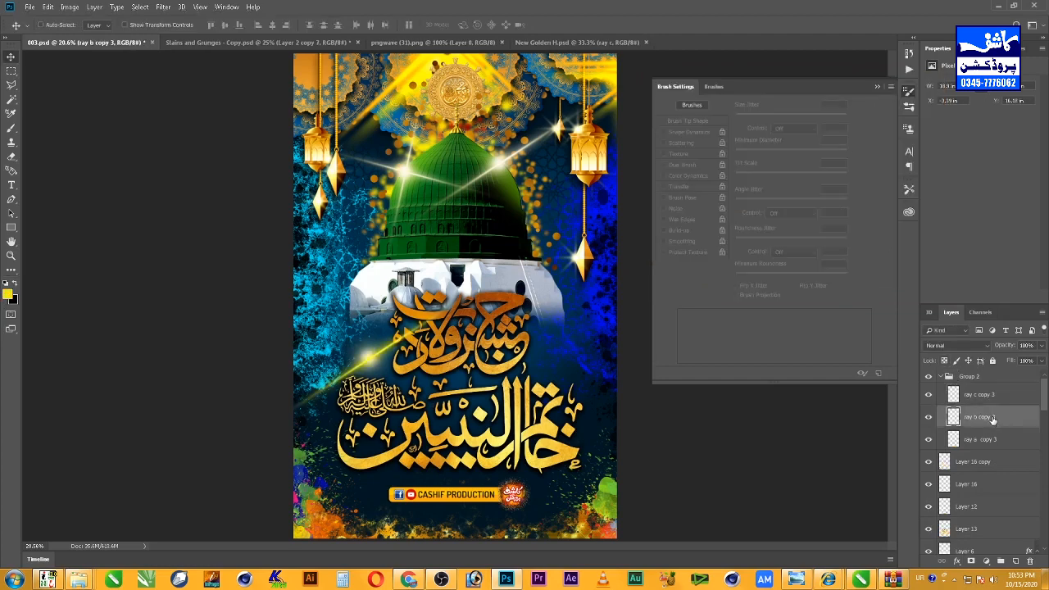
left_click(996, 440)
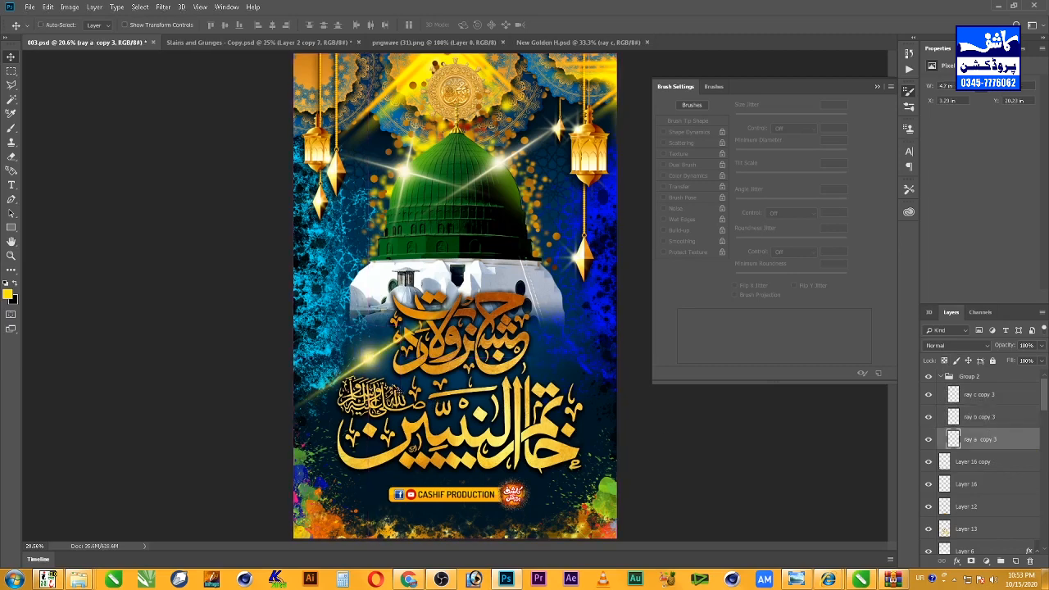
Step: Move the Group 2 flare between the two calligraphy lines, rotate it about 31° so its streak runs horizontally, and save the poster
right_click(367, 359)
left_click(382, 362)
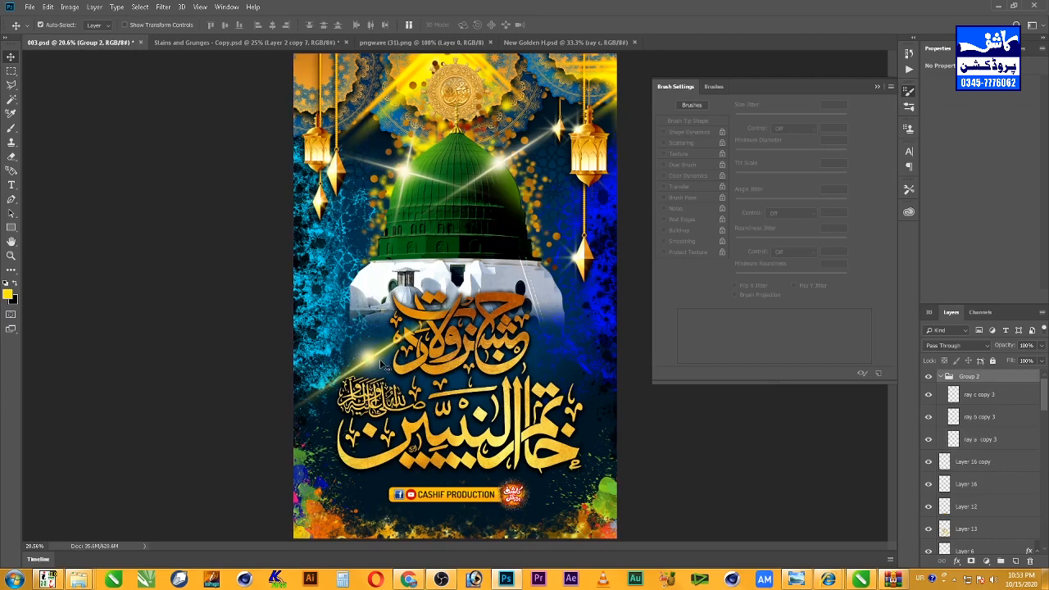
left_click_drag(382, 365, 514, 413)
key("ctrl+t")
left_click_drag(488, 261, 547, 273)
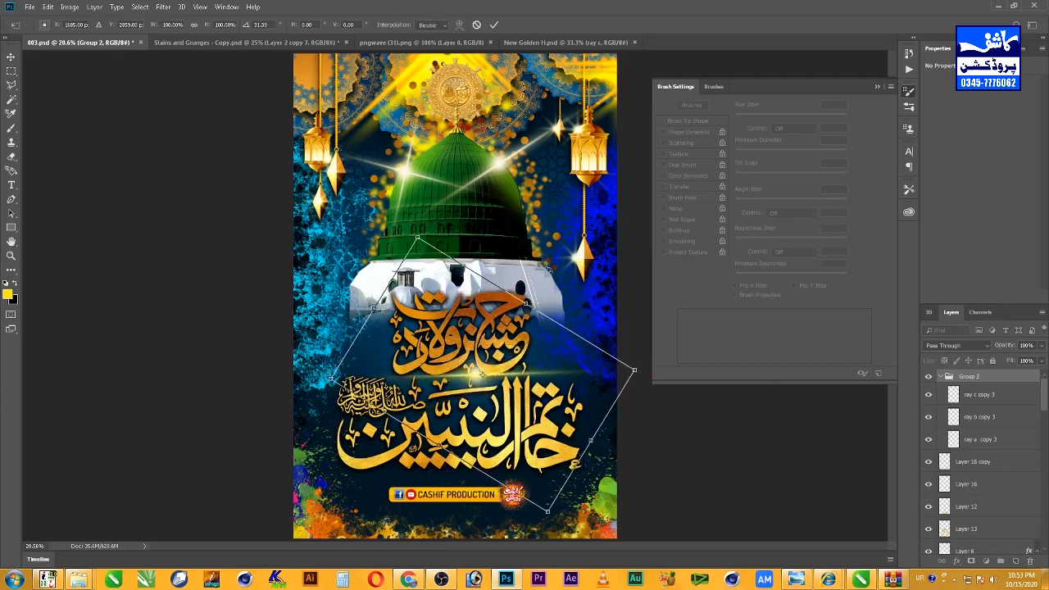
key("Return")
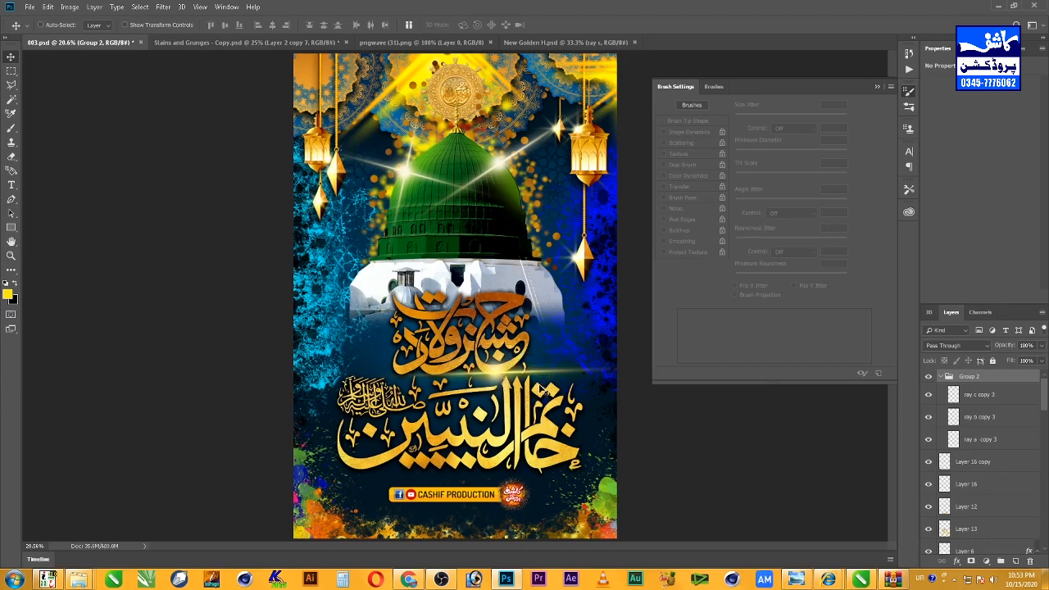
key("ctrl+s")
Step: Duplicate the Group 2 flare onto the lower left of the large calligraphy and, scaled to about 72%, onto its upper right end
left_click_drag(499, 374, 348, 469)
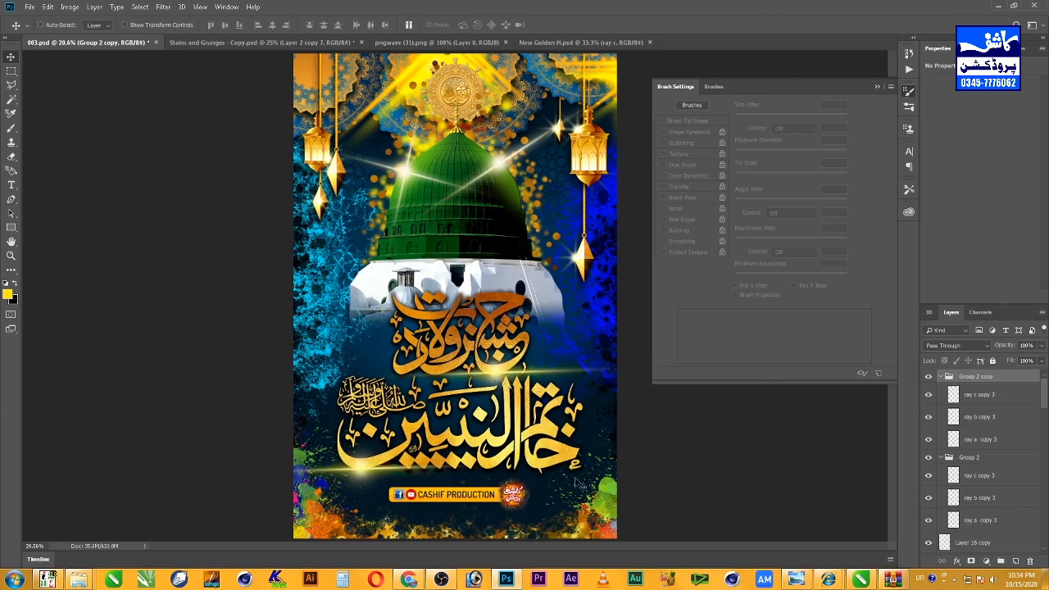
mouse_move(498, 373)
left_mouse_down("alt")
mouse_move(413, 506)
mouse_move(414, 492)
mouse_move(542, 441)
mouse_move(553, 385)
mouse_move(553, 397)
left_mouse_up("alt")
key("ctrl+t")
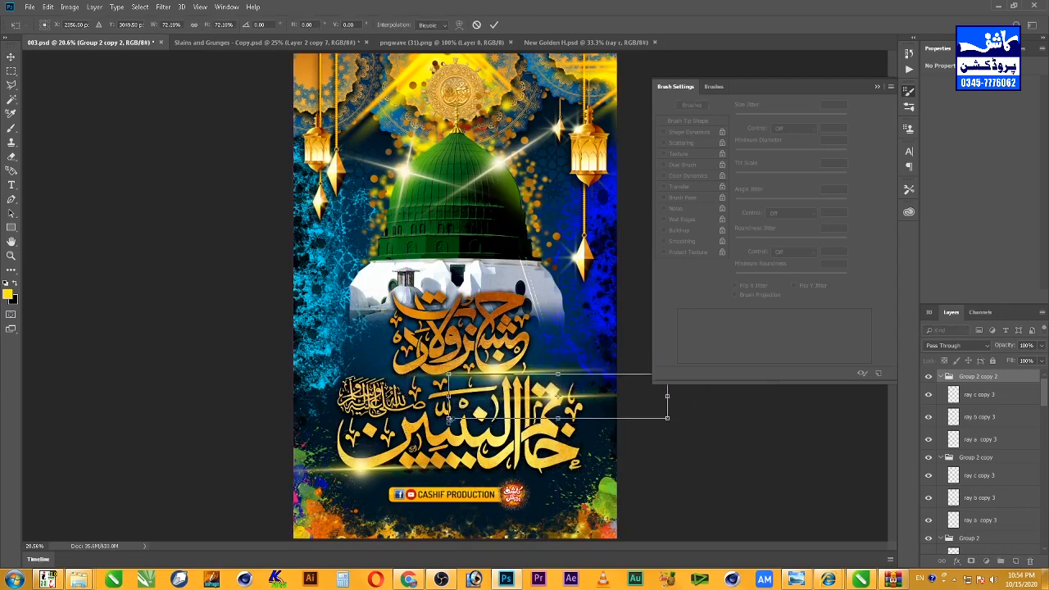
key("Return")
mouse_move(560, 401)
left_mouse_down()
mouse_move(574, 400)
mouse_move(565, 401)
left_mouse_up()
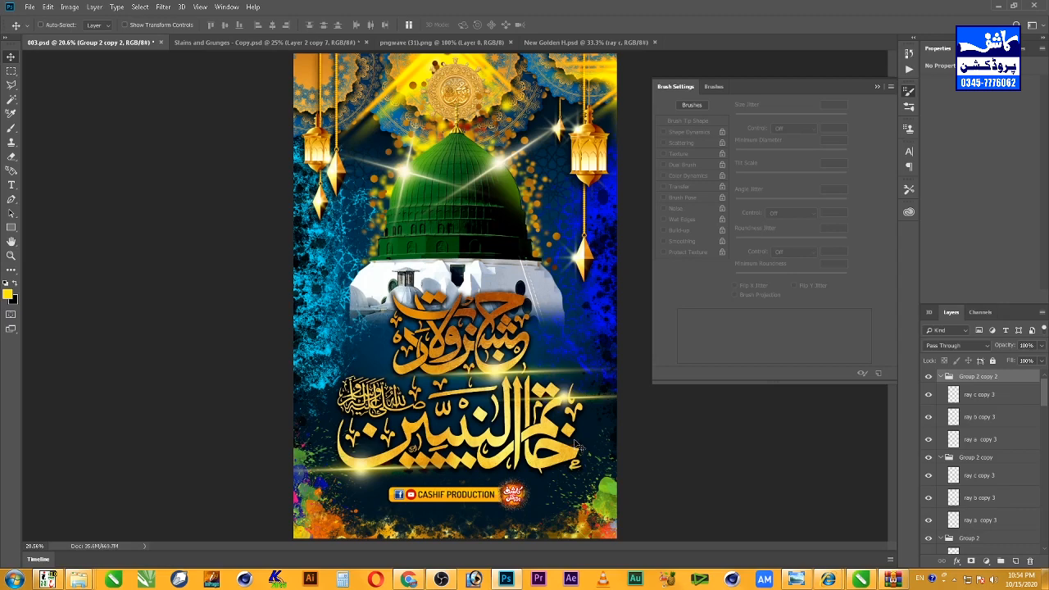
Step: Recolour the dome flares' streaks on the ray c and ray c copy layers with the yellow foreground colour
left_click(419, 179)
right_click(410, 176)
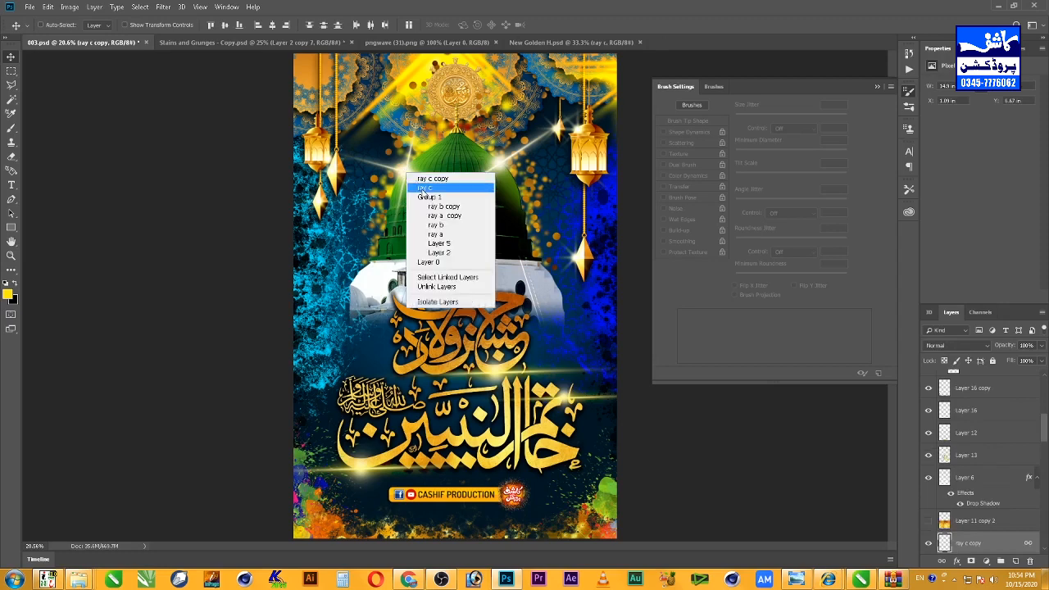
left_click(426, 185)
left_click_drag(411, 182, 408, 184)
key("ctrl+alt+z")
key("ctrl+alt+z")
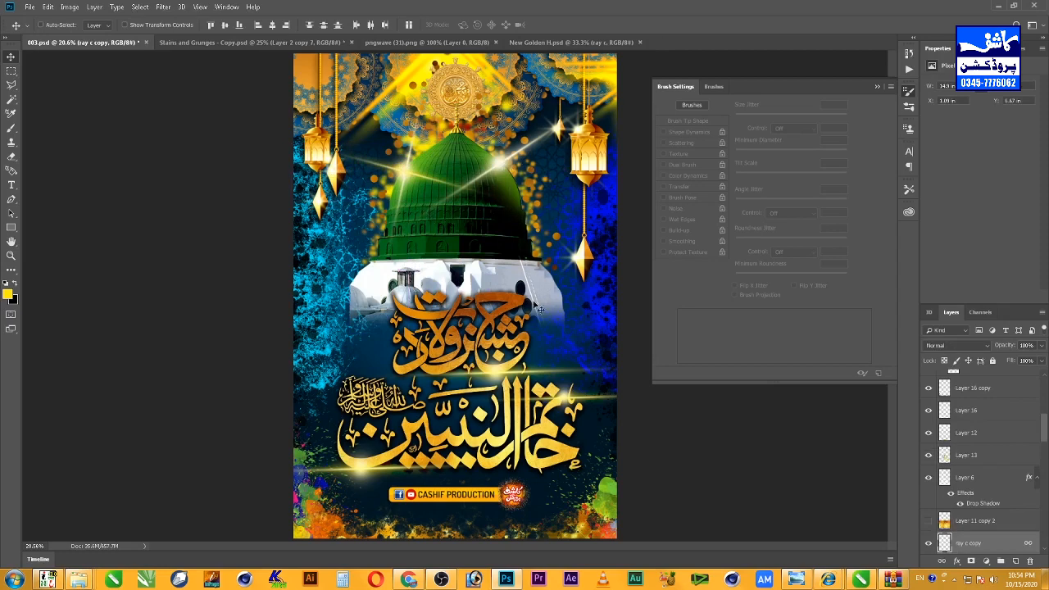
Step: Check the whole poster at 16.67% and save 003.psd
key("z")
left_click(456, 418, "alt")
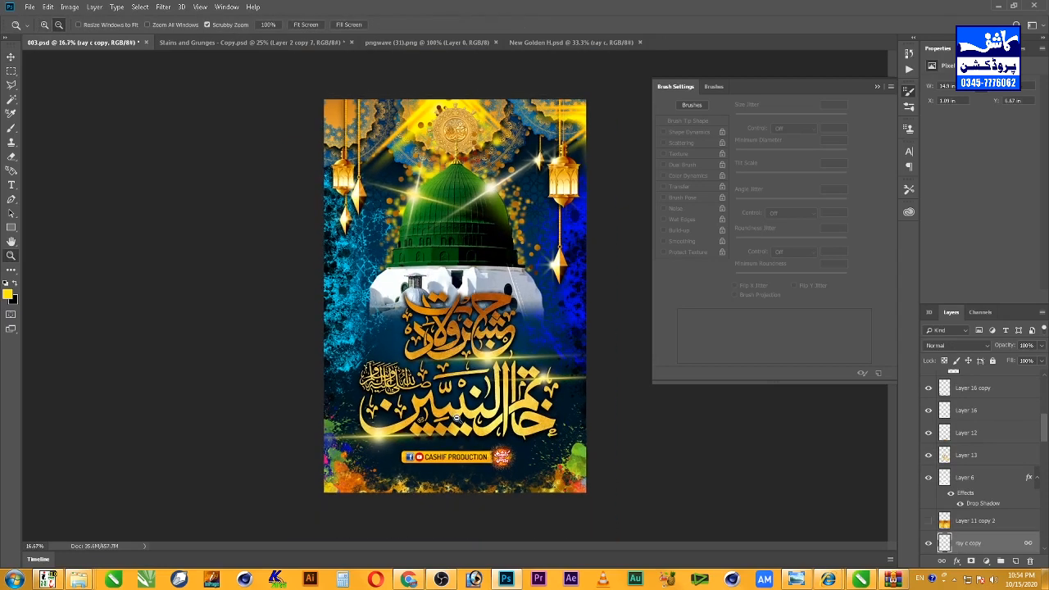
key("v")
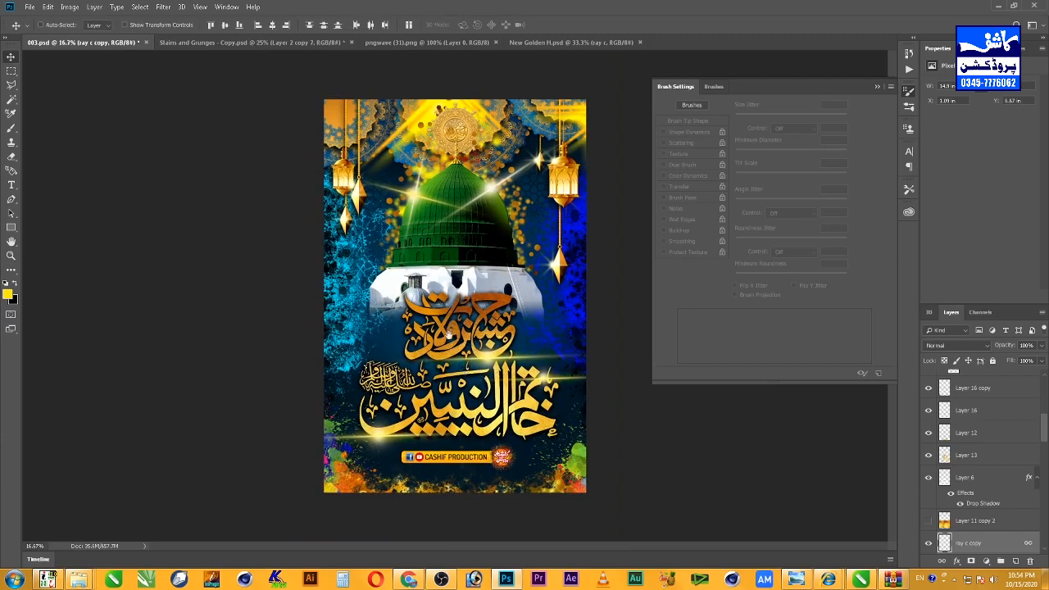
key("ctrl+alt+z")
key("ctrl+alt+z")
key("ctrl+s")
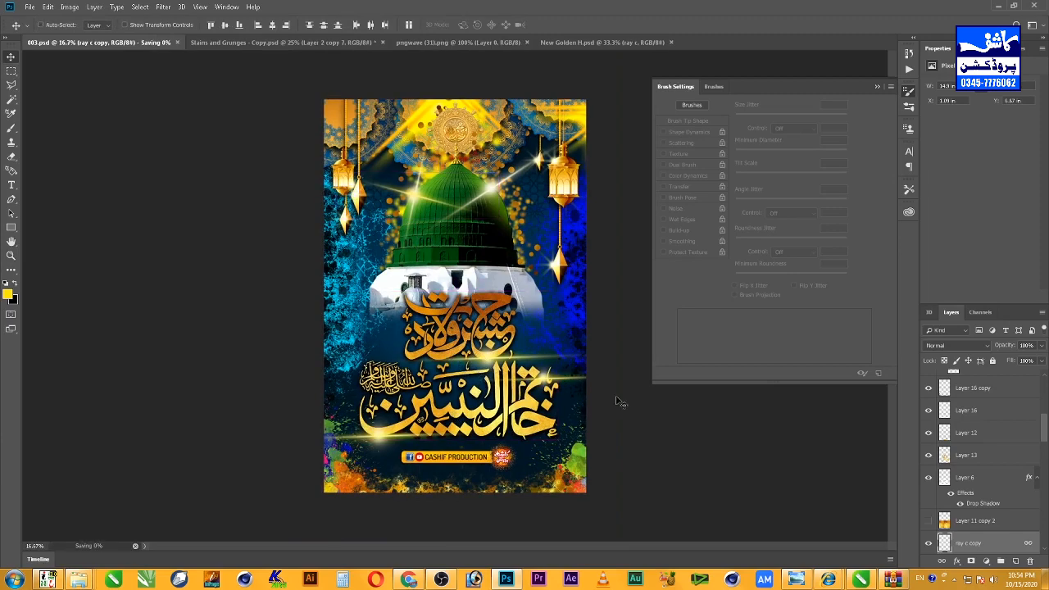
key("ctrl+0")
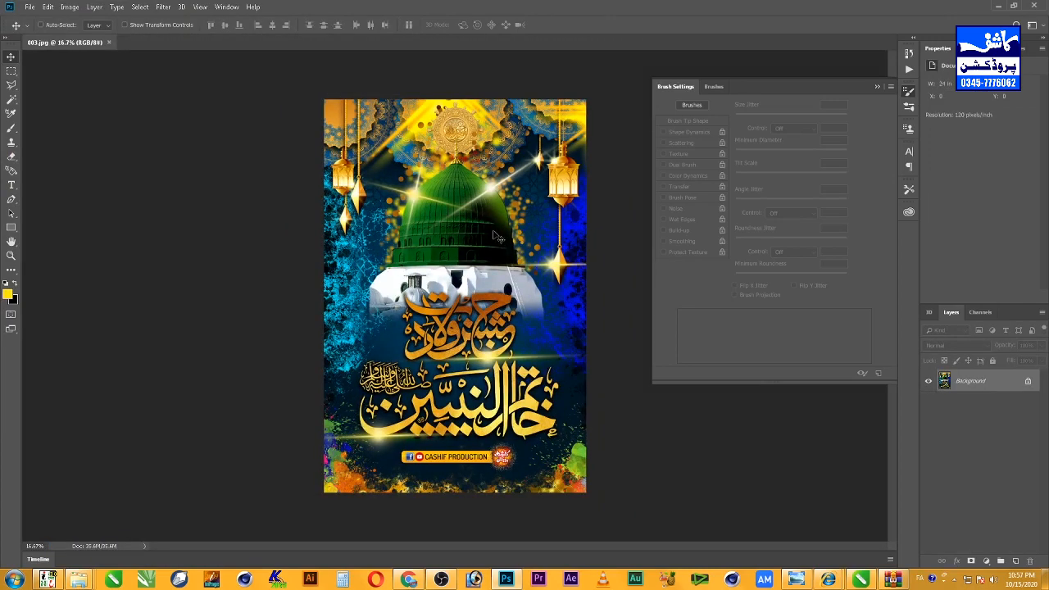
Step: Examine the flattened 003.jpg full screen at close zoom, around the calligraphy, the left lanterns and the dome's upper left flare
key("z")
right_click(470, 256)
left_click(490, 267)
key("f")
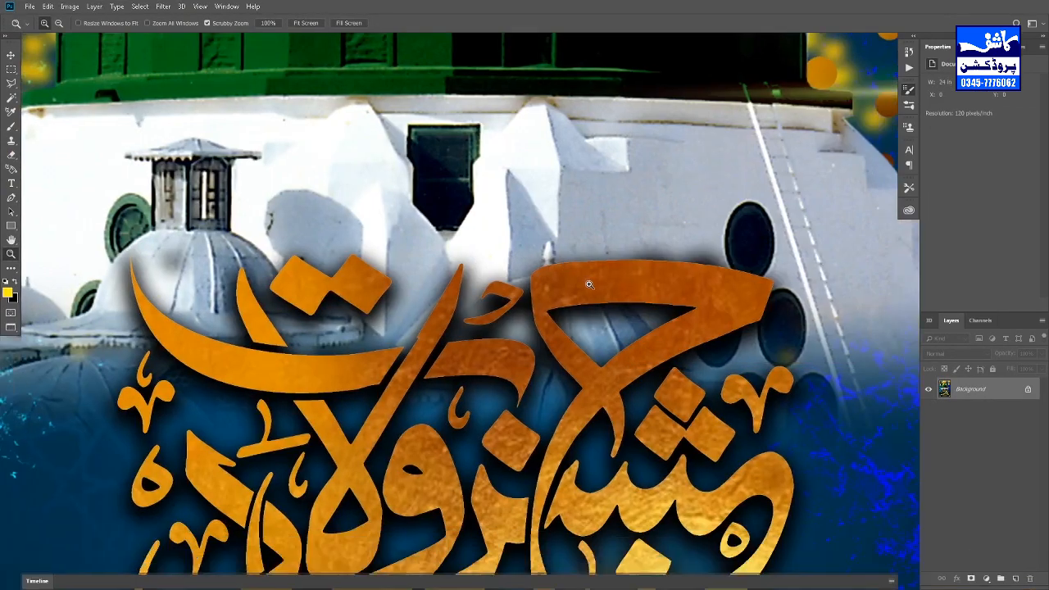
key("f")
key("space")
left_click_drag(115, 19, 623, 461)
left_click_drag(663, 271, 593, 469)
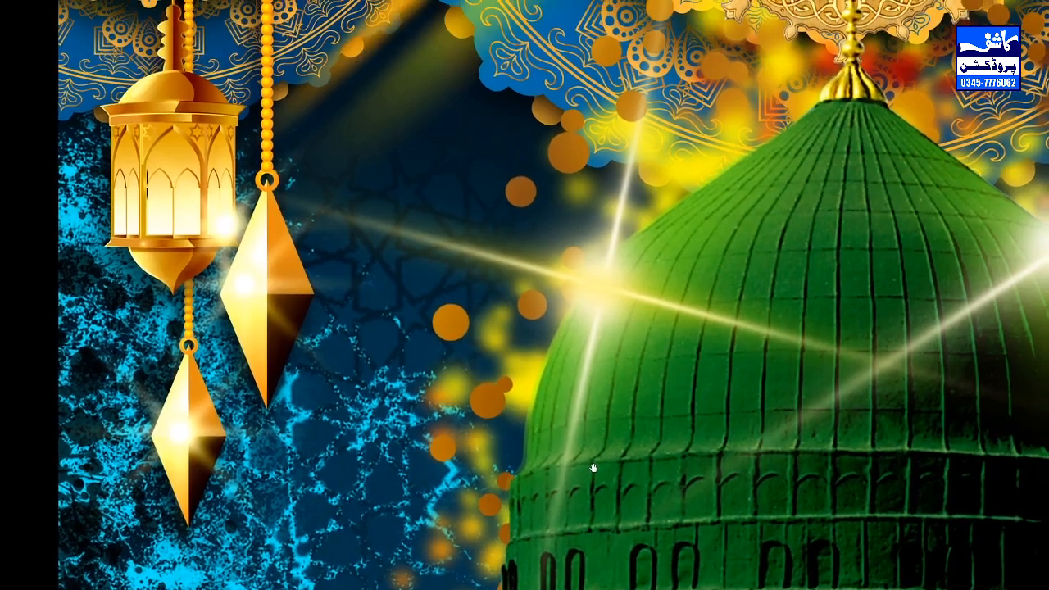
left_click_drag(608, 420, 618, 467)
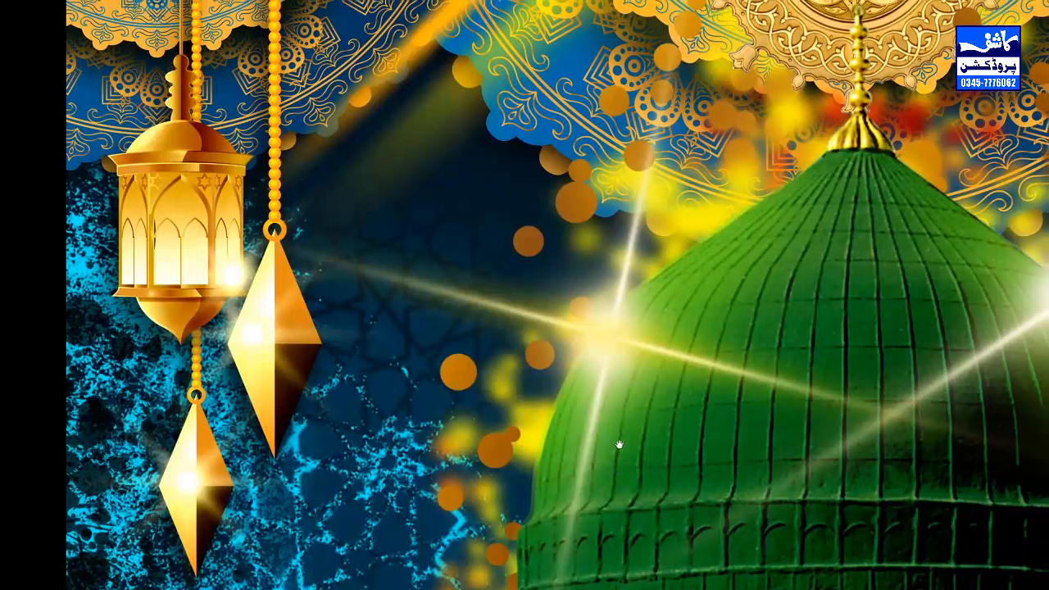